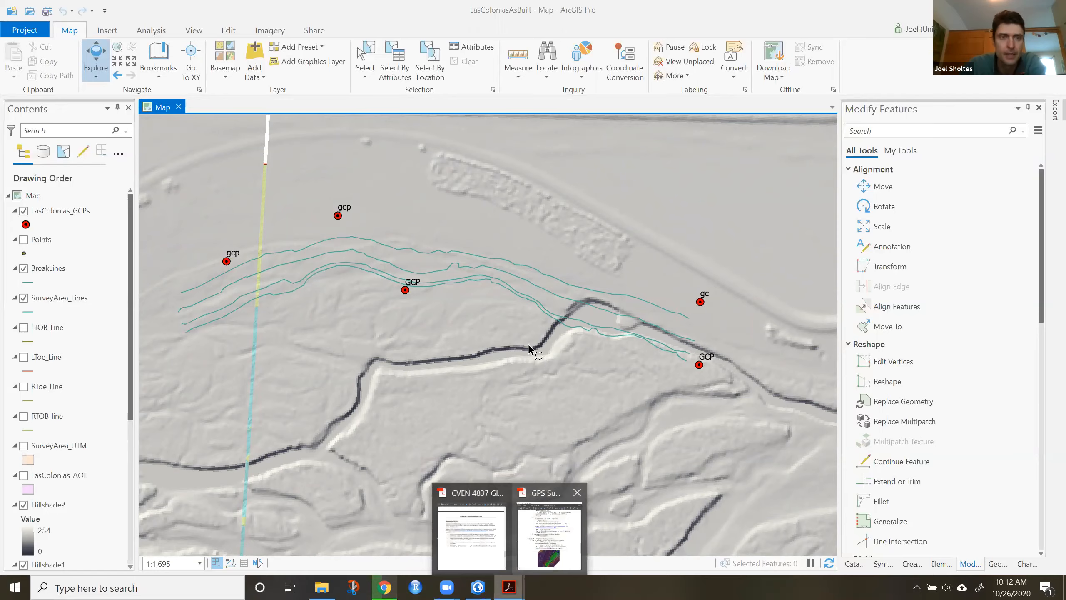
Switch to GPS Survey to Surface.pdf in Acrobat and read the instructions on filtering the LAS data and creating a TIN.
scroll(519, 323, "up", 3)
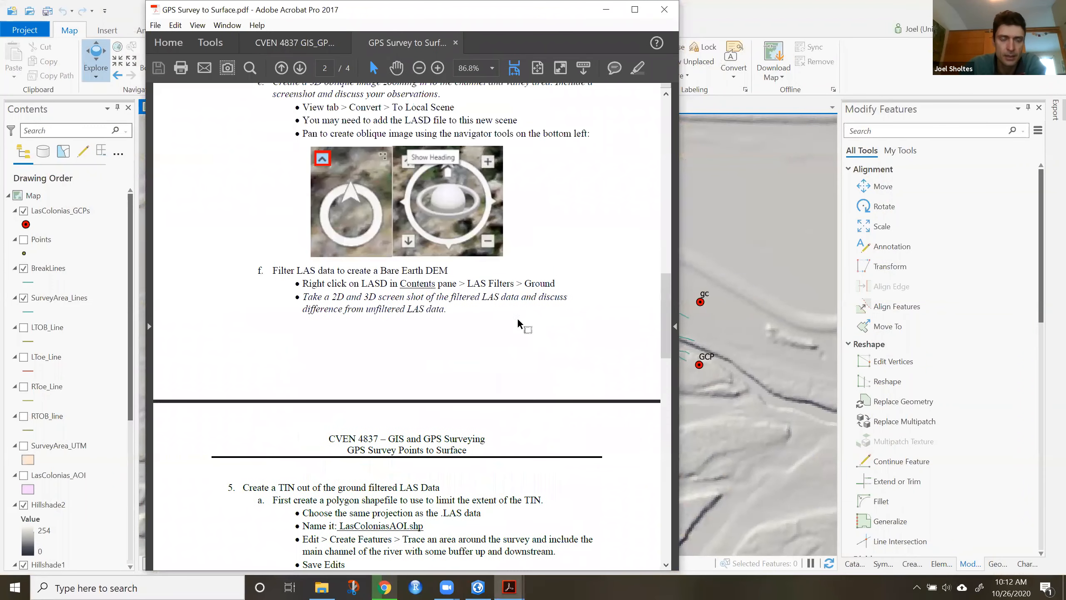
scroll(492, 346, "up", 3)
scroll(492, 345, "down", 3)
scroll(459, 363, "down", 5)
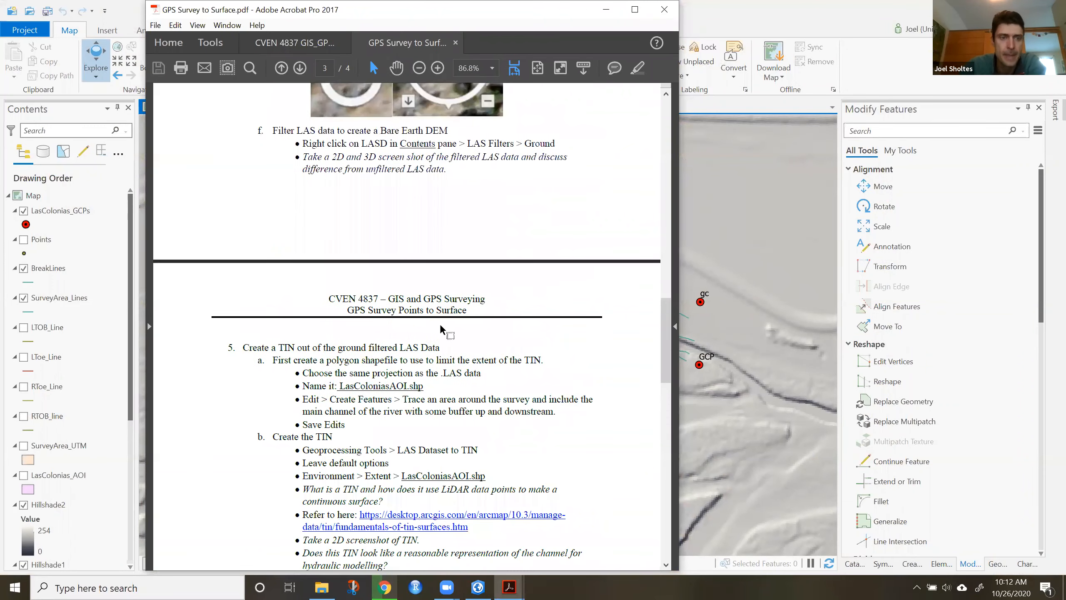
scroll(257, 220, "down", 3)
scroll(272, 252, "up", 9)
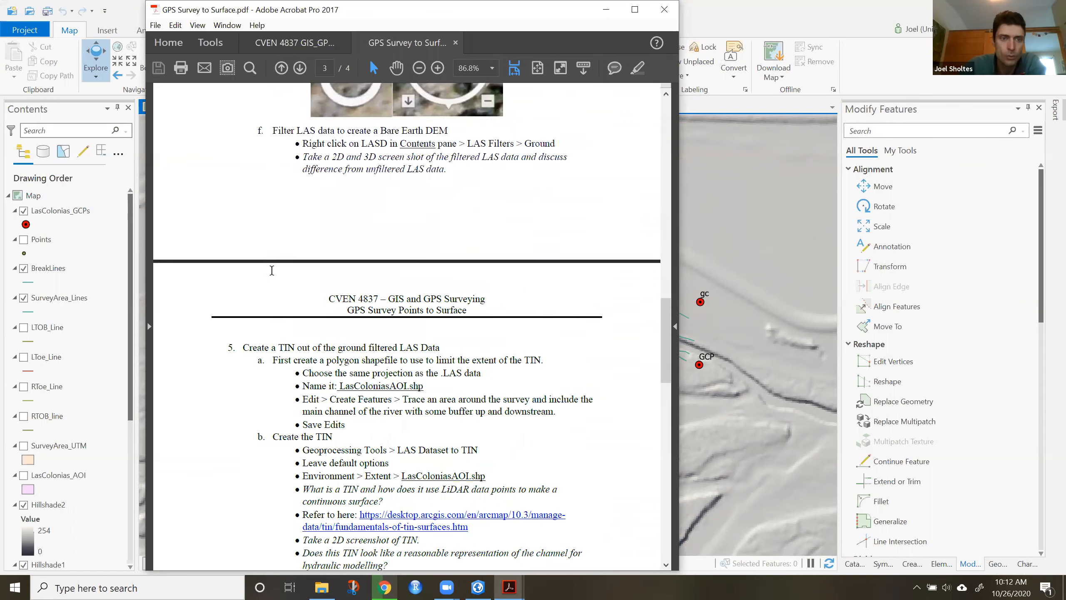
scroll(275, 274, "down", 4)
scroll(272, 275, "down", 5)
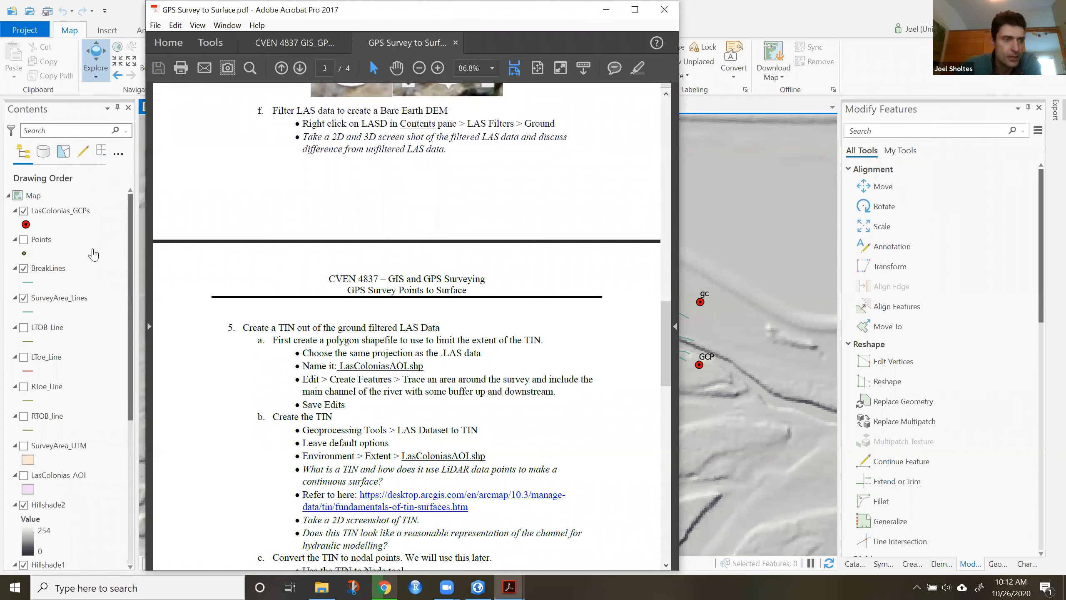
Return to the map in ArcGIS Pro and turn on the LasColonias_LAS.lasd layer.
left_click(94, 254)
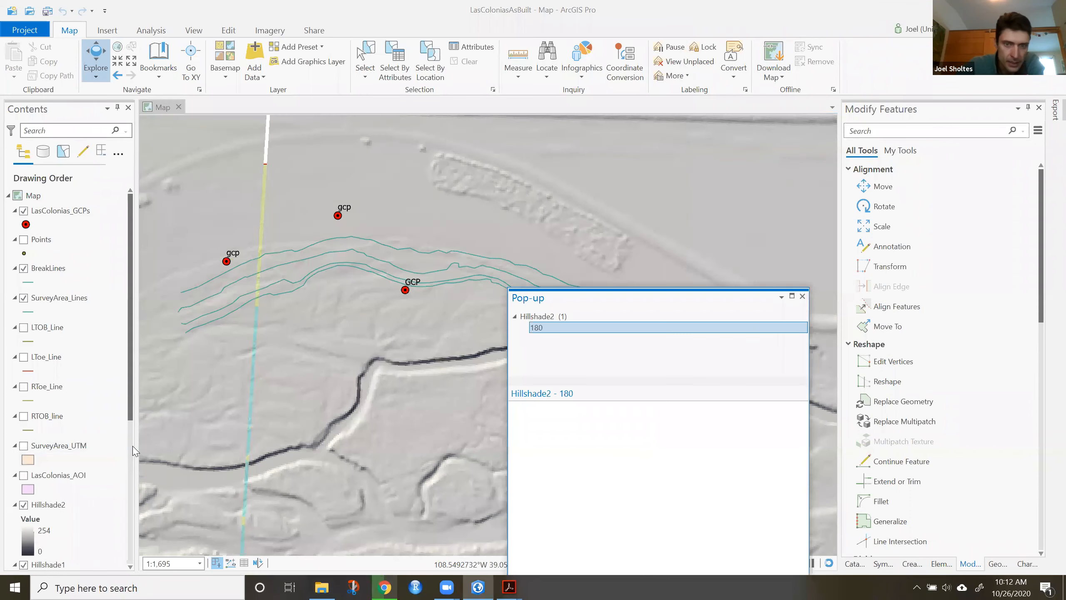
left_click(802, 296)
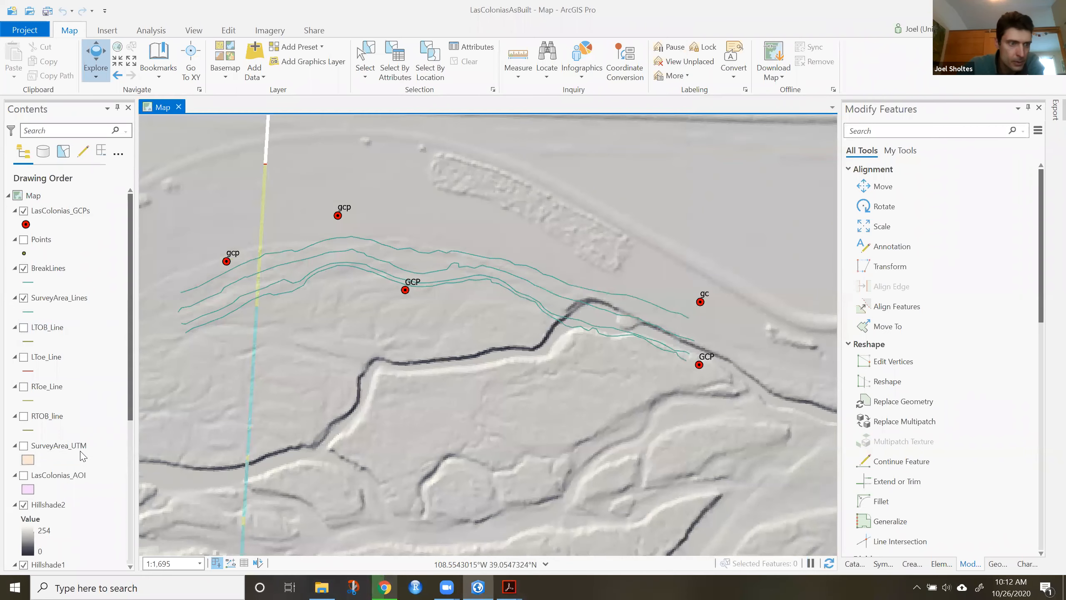
scroll(83, 456, "down", 5)
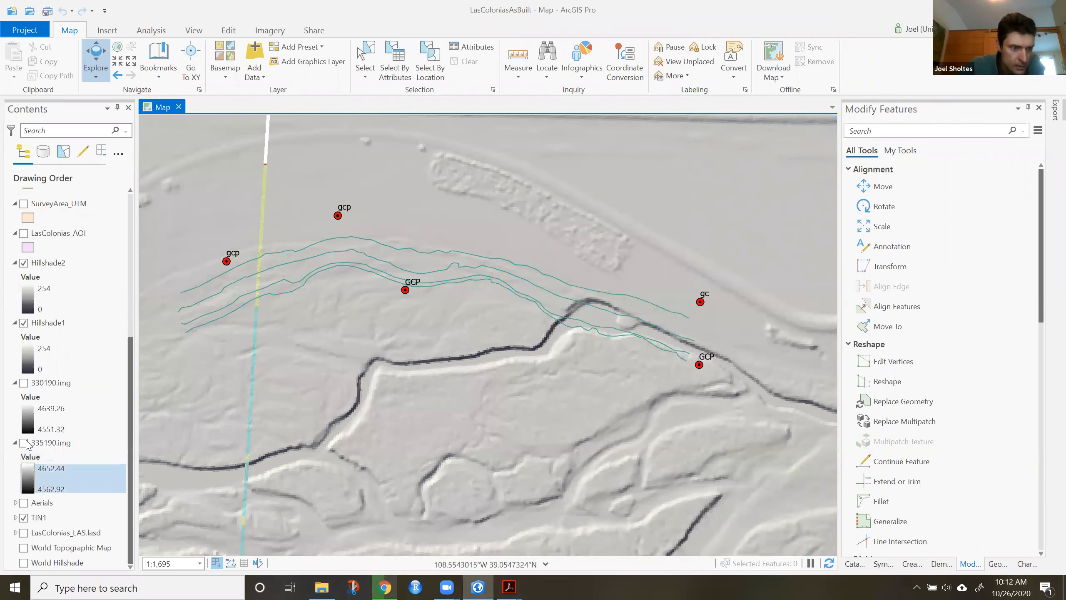
left_click(23, 533)
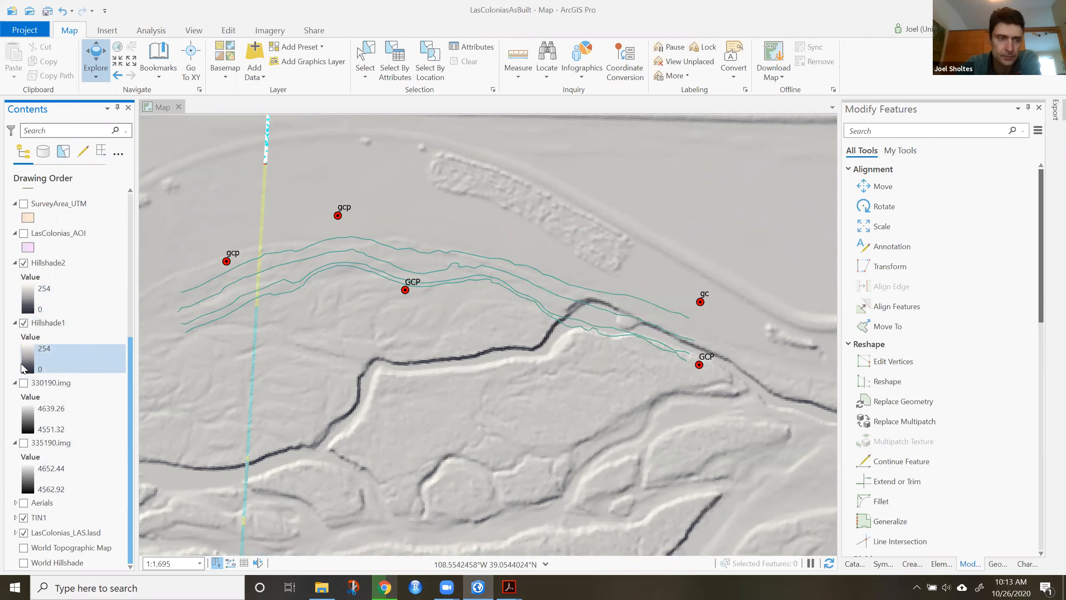
Open the Hillshade1 layer's properties and examine its data source and raster information, including vertical units and cell size.
right_click(43, 322)
left_click(83, 363)
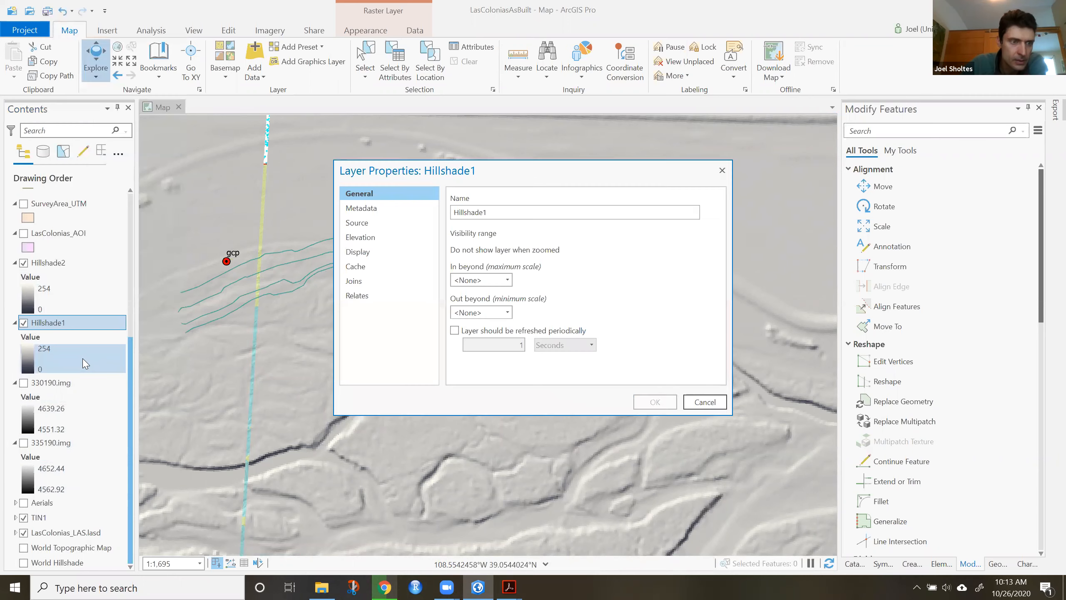
left_click(376, 231)
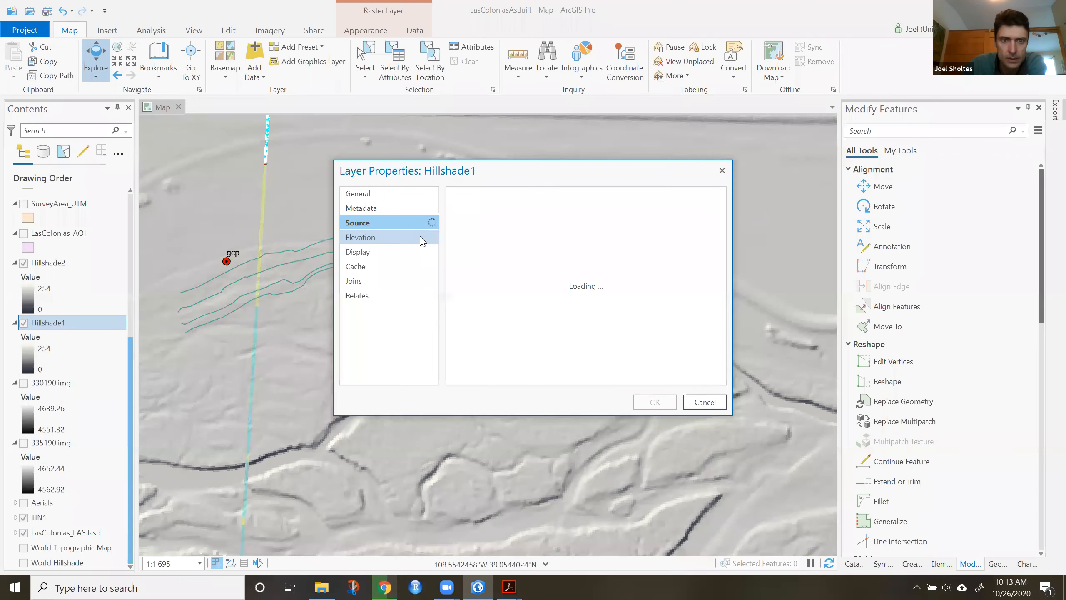
left_click(503, 304)
left_click(502, 303)
scroll(504, 308, "down", 3)
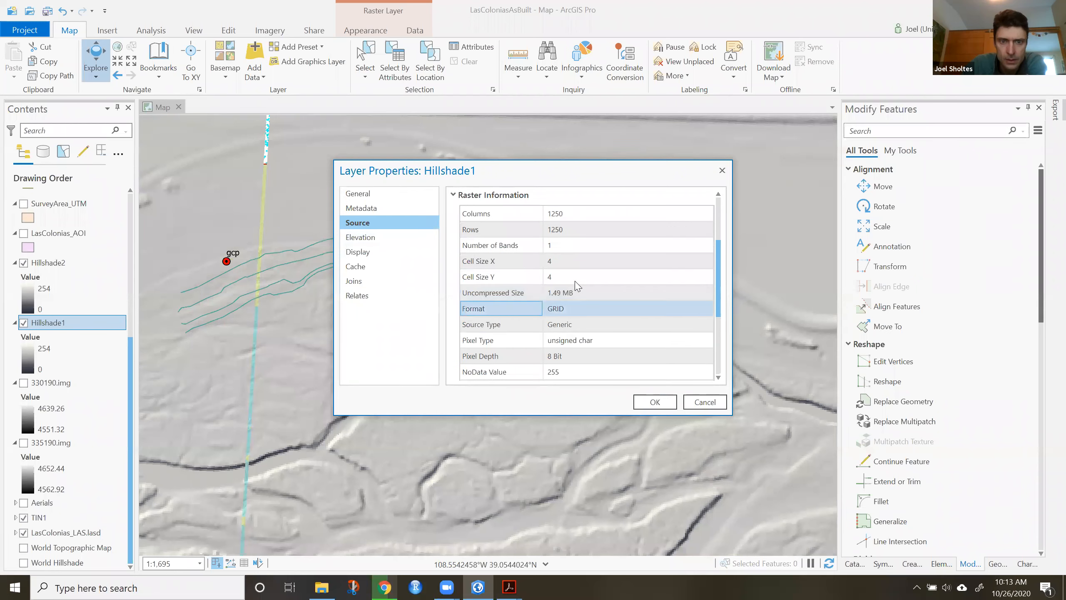
left_click(563, 278)
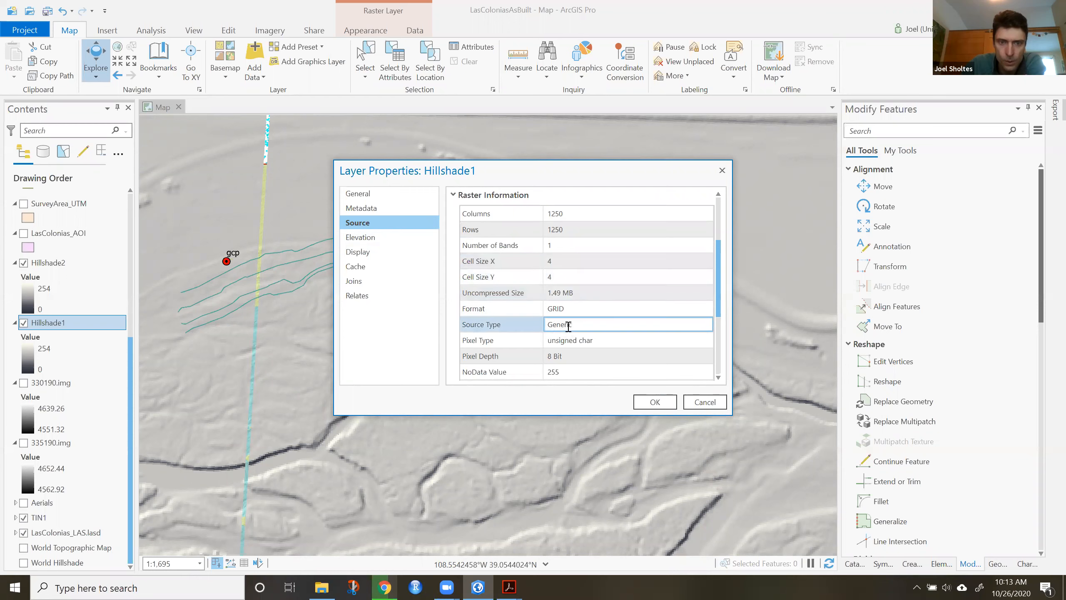
scroll(567, 327, "down", 5)
scroll(569, 330, "up", 10)
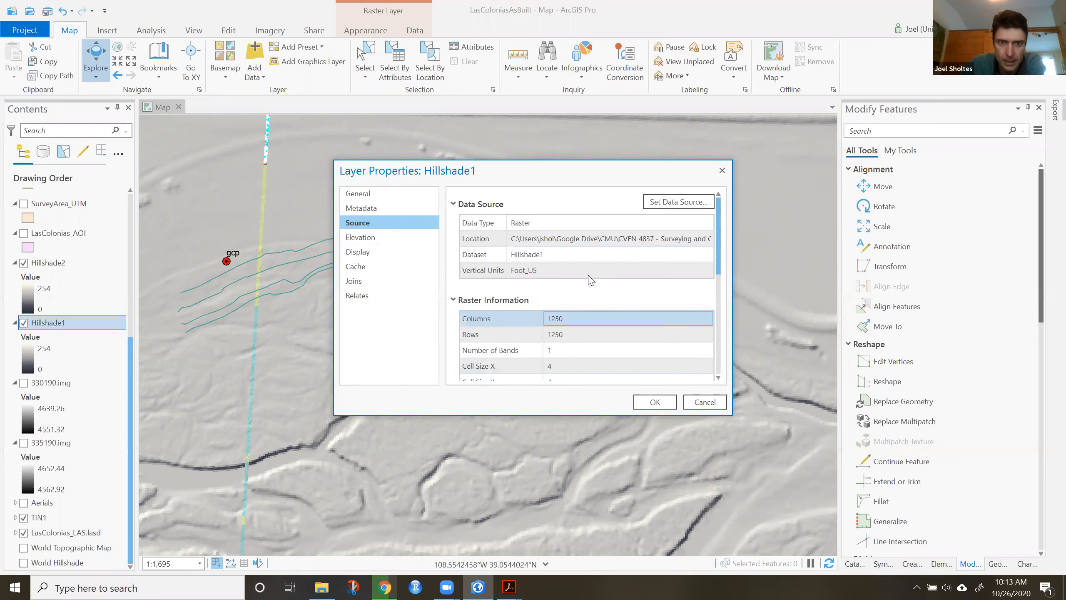
left_click(513, 276)
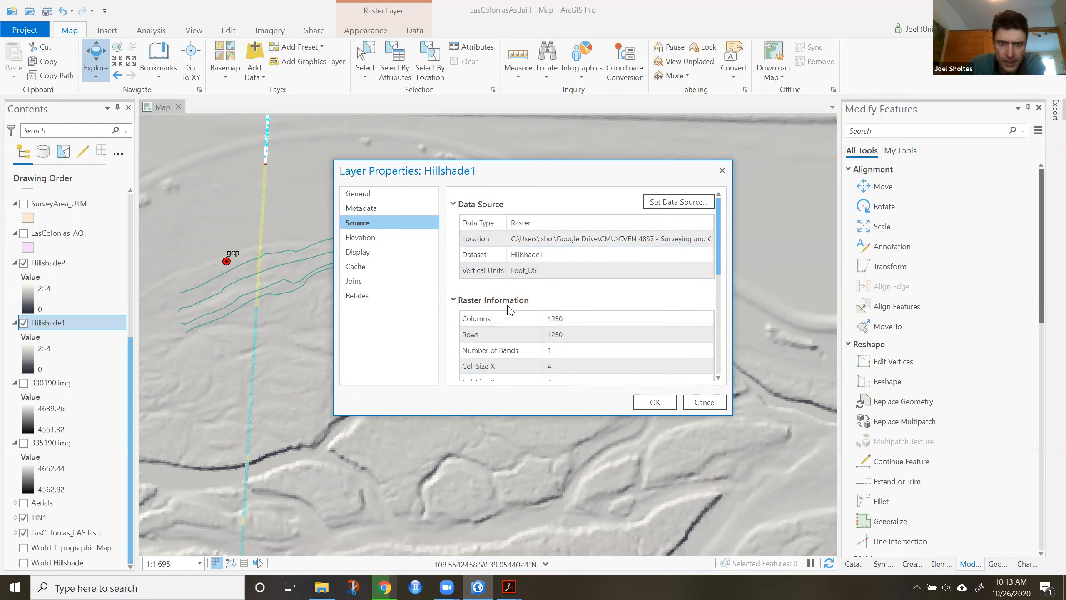
scroll(508, 309, "down", 5)
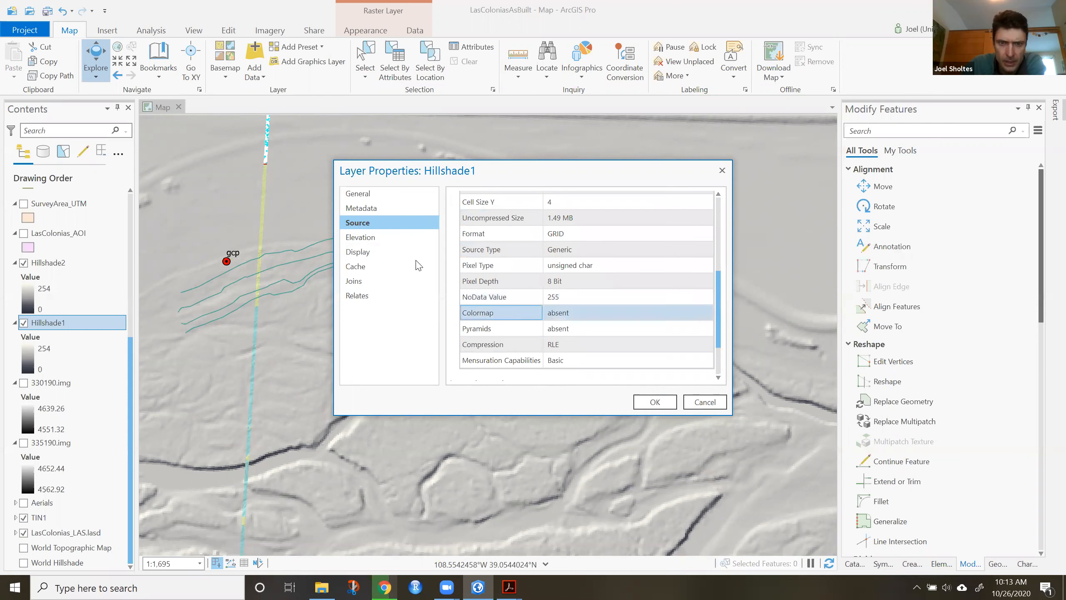
Examine Hillshade1's elevation settings and spatial reference, including its projected and geographic coordinate systems, and close the properties without changes.
left_click(375, 238)
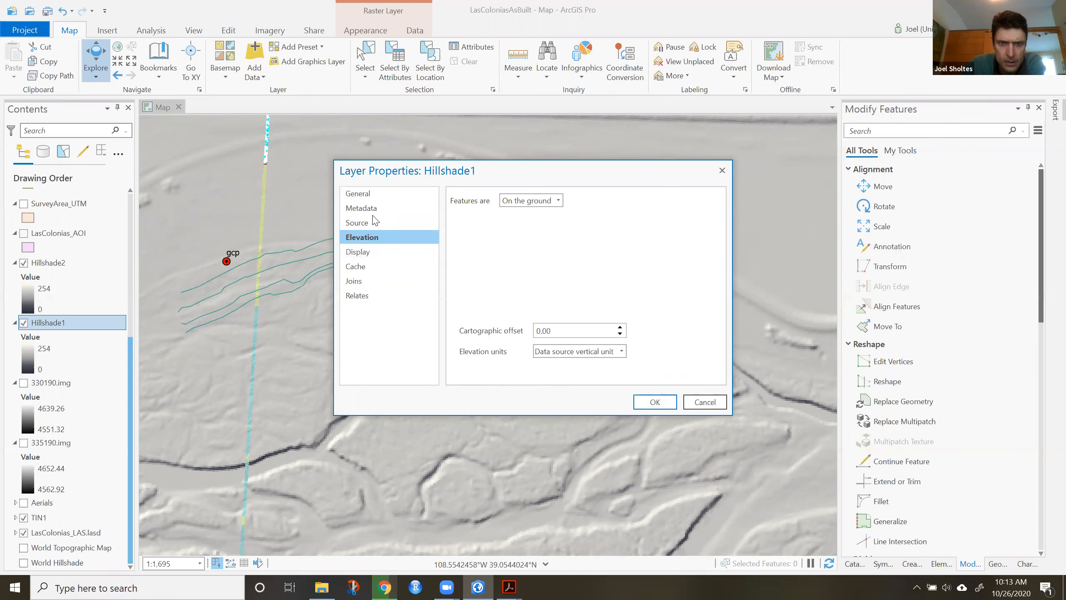
left_click(369, 230)
scroll(517, 265, "up", 5)
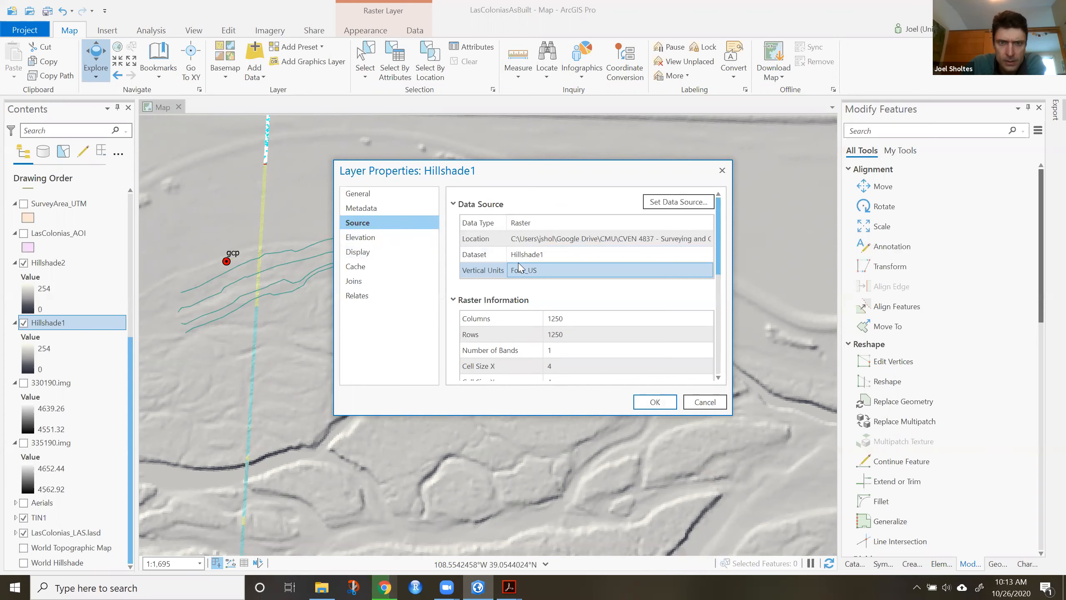
scroll(531, 288, "down", 5)
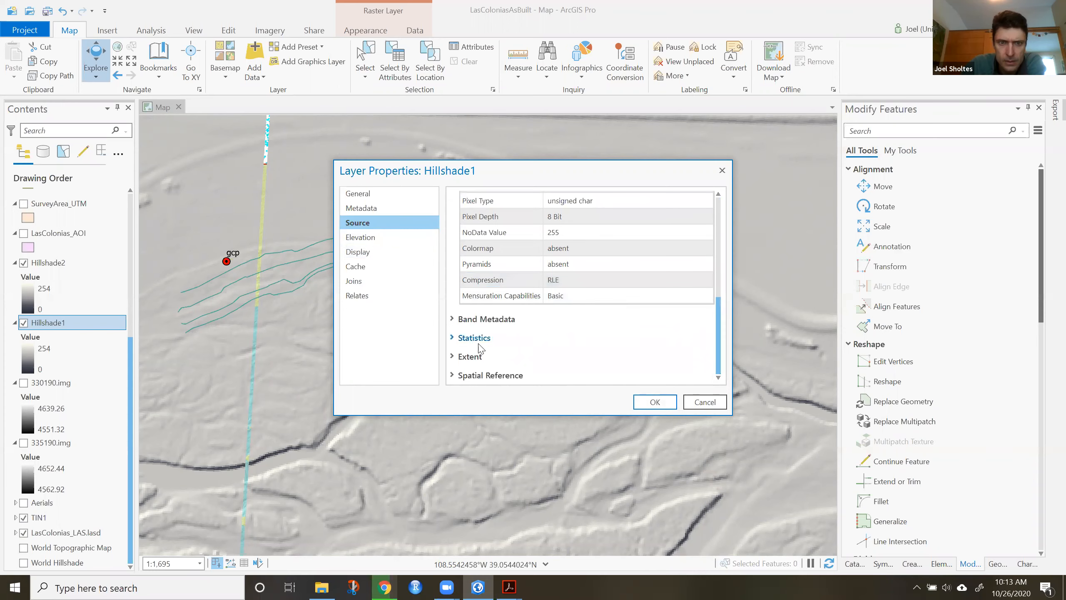
left_click(503, 378)
scroll(533, 341, "down", 3)
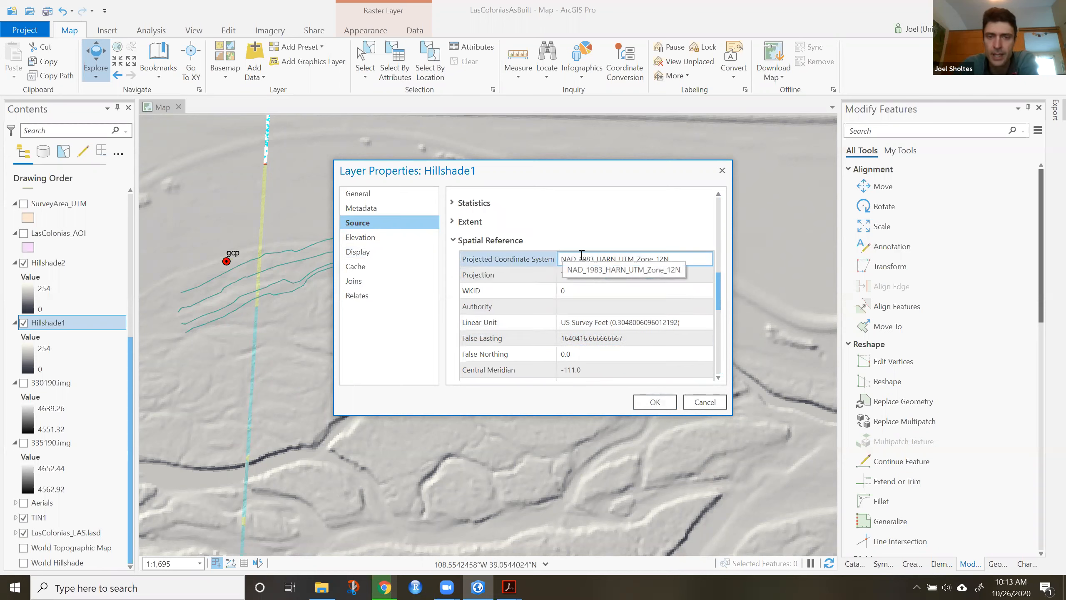
scroll(581, 254, "up", 5)
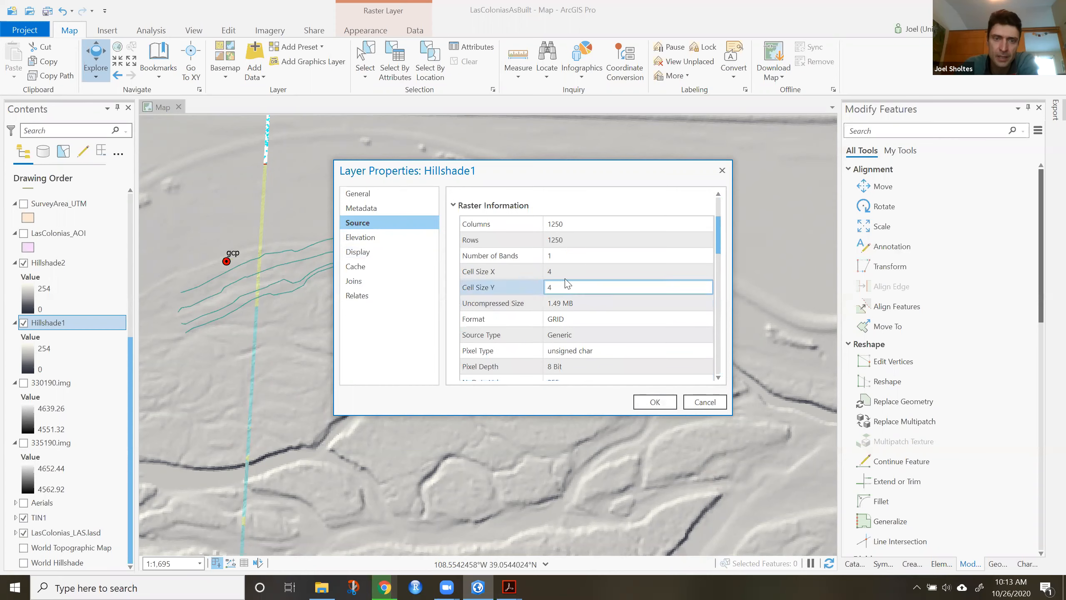
scroll(588, 279, "down", 5)
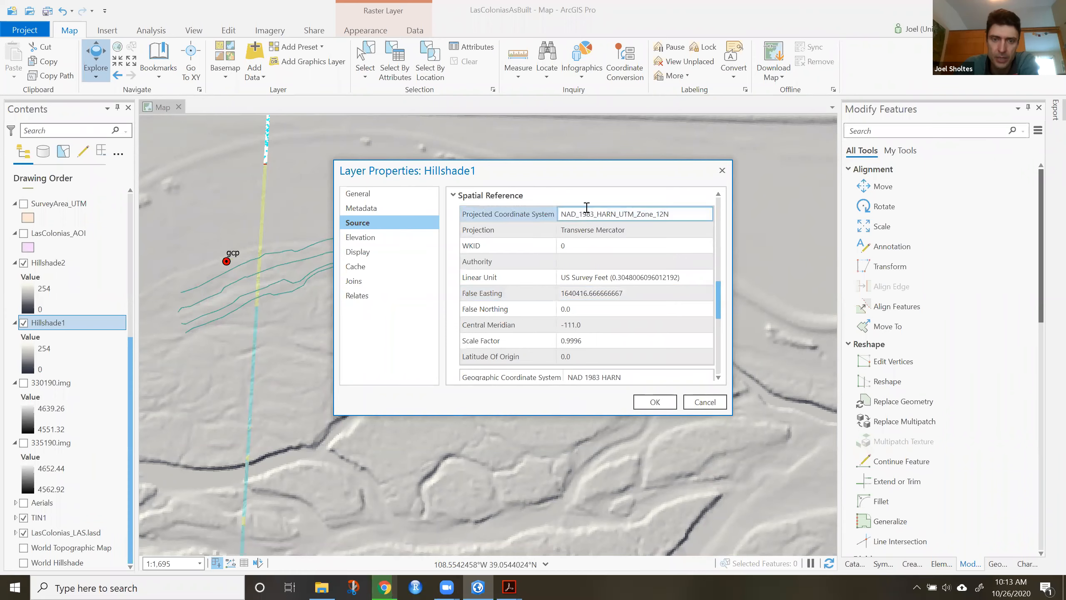
scroll(624, 340, "down", 3)
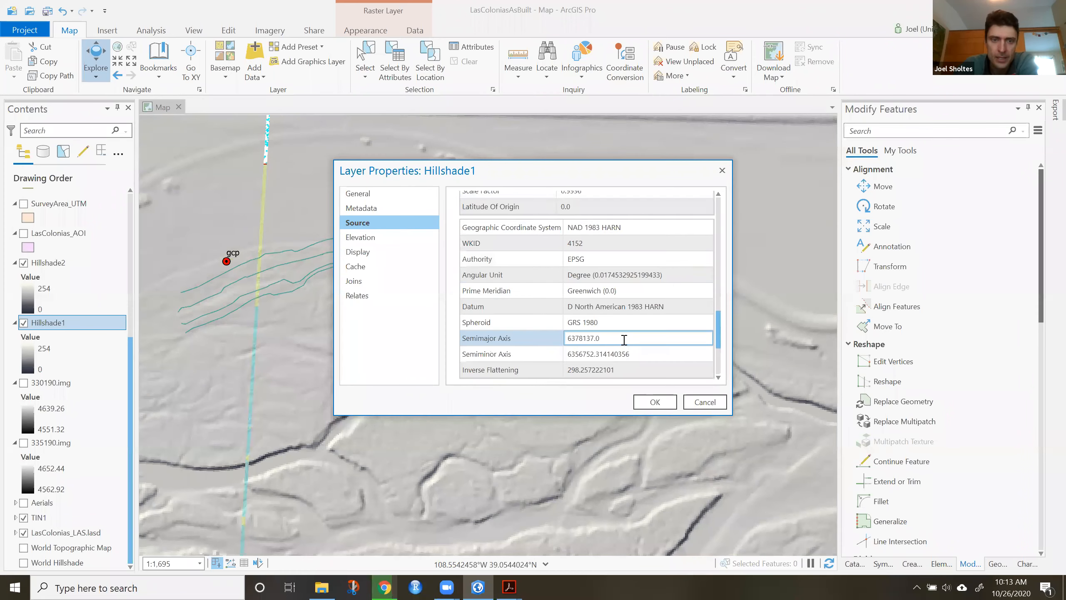
left_click(704, 402)
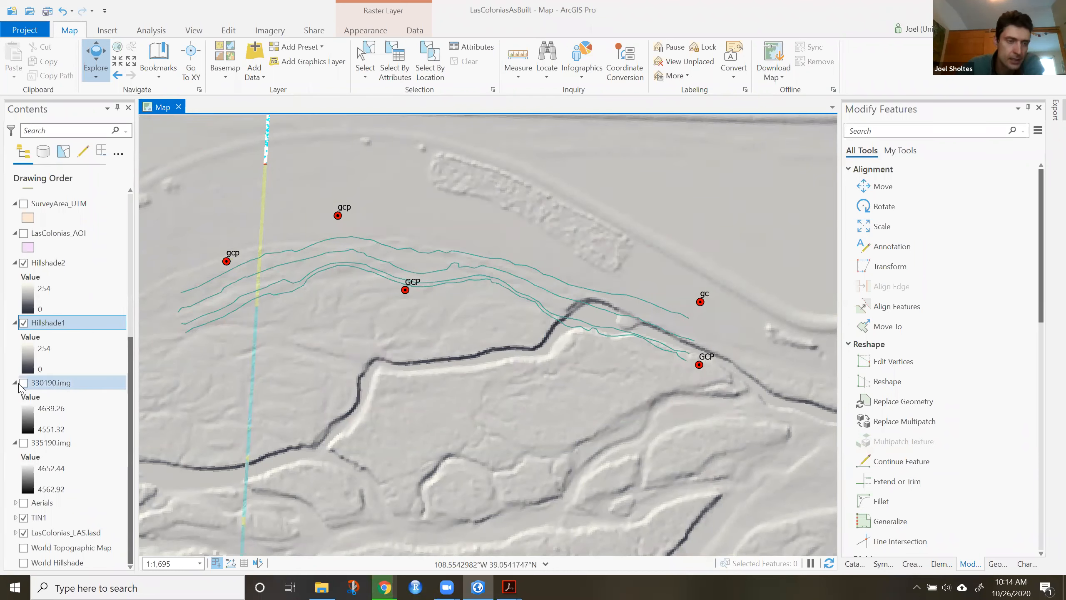
Turn off the Hillshade1 and Hillshade2 layers and turn on the 330190.img and 335190.img elevation rasters.
left_click(23, 322)
left_click(24, 262)
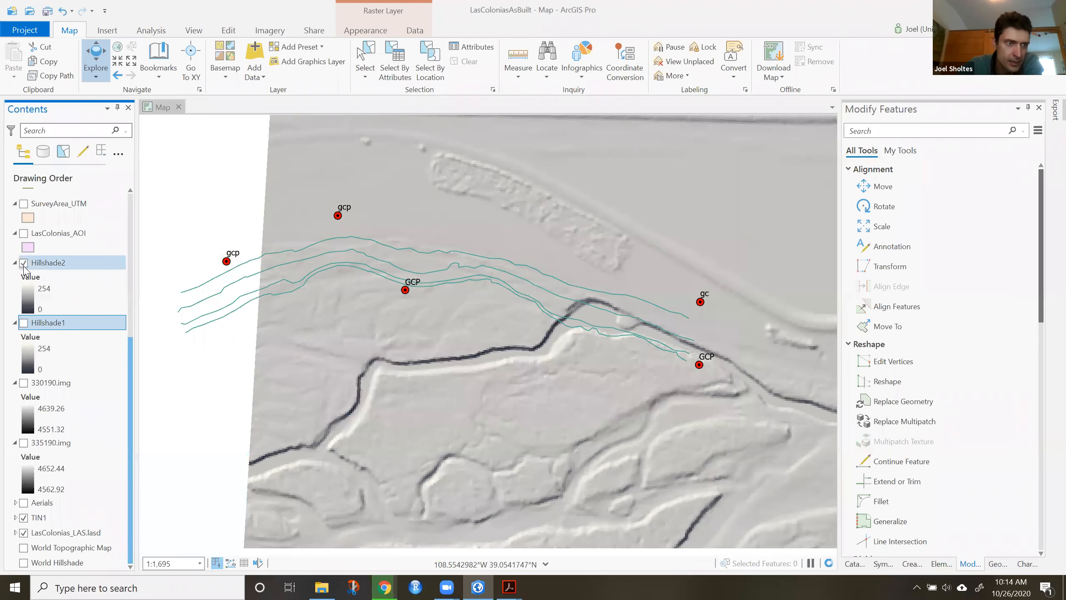
left_click(23, 262)
left_click(20, 388)
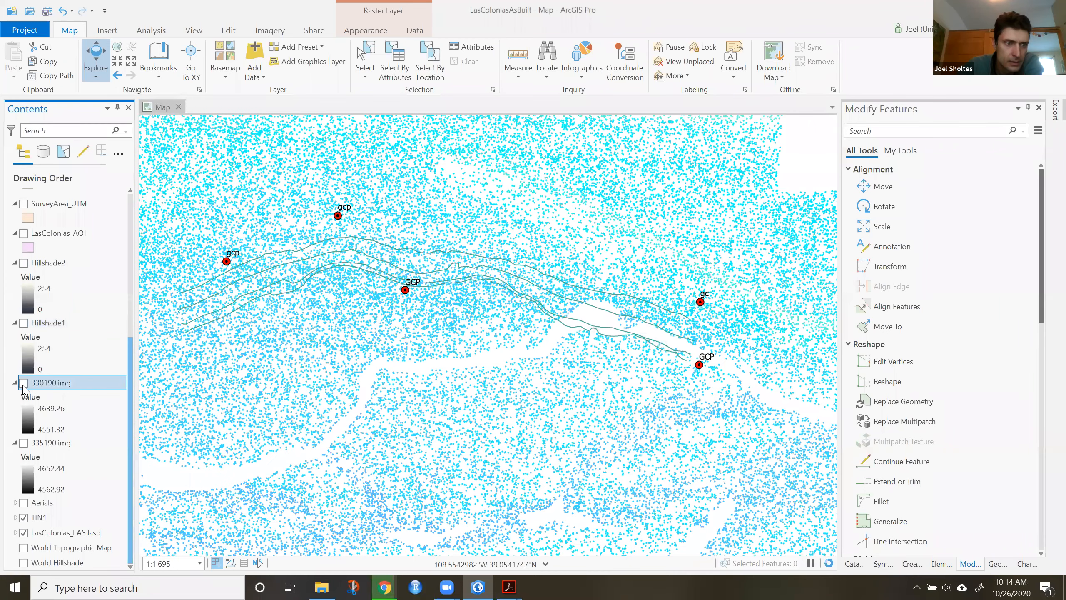
left_click(23, 383)
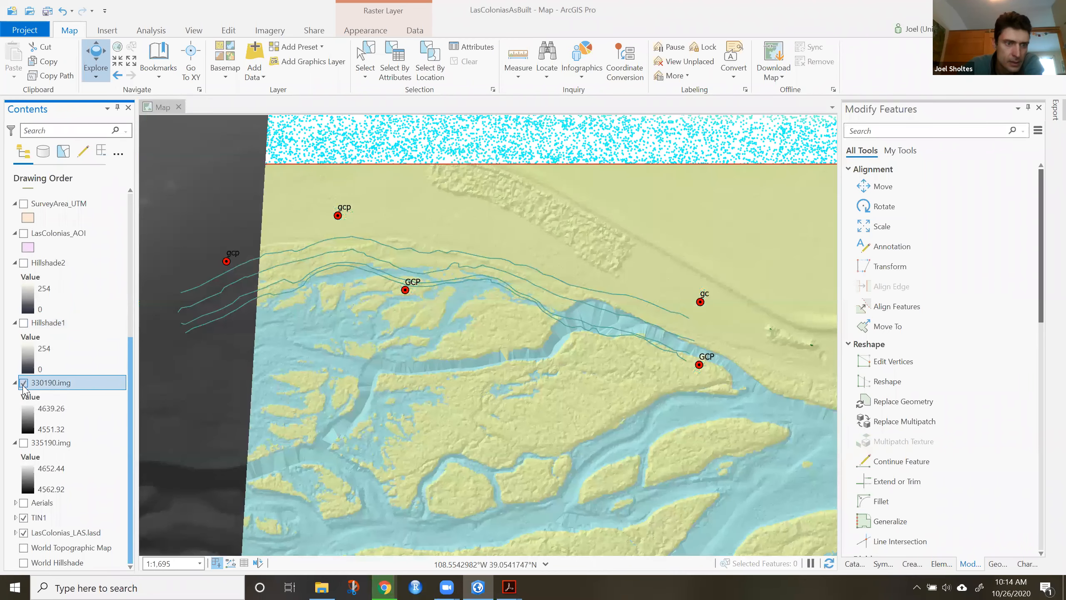
left_click(23, 442)
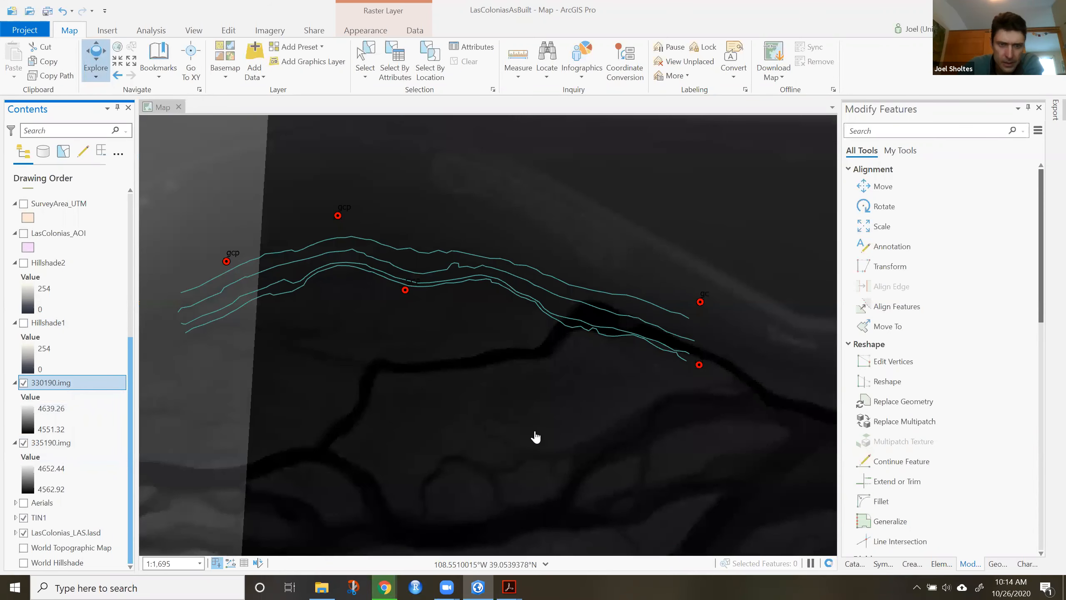
Inspect the elevation rasters' pixel values at several spots in the floodplain, the main river channel and the high bank.
left_click_drag(549, 357, 537, 241)
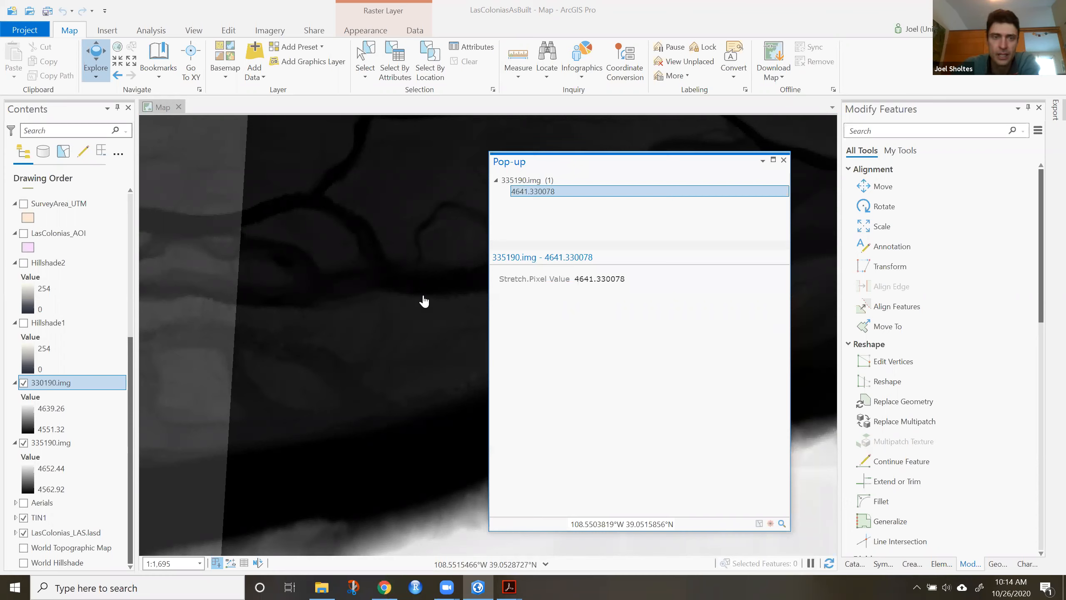
left_click(299, 243)
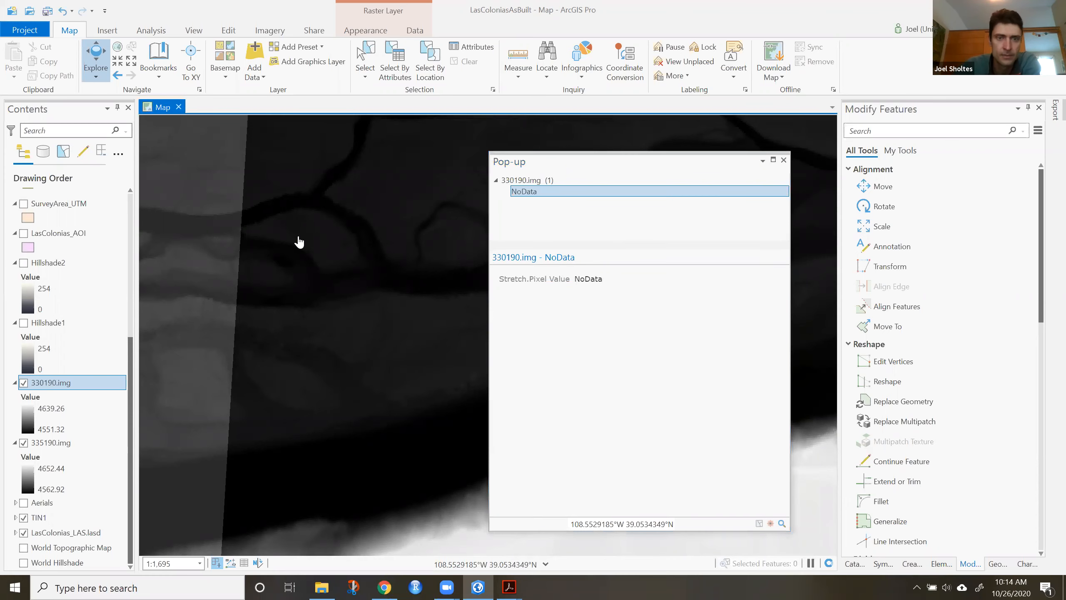
left_click(396, 427)
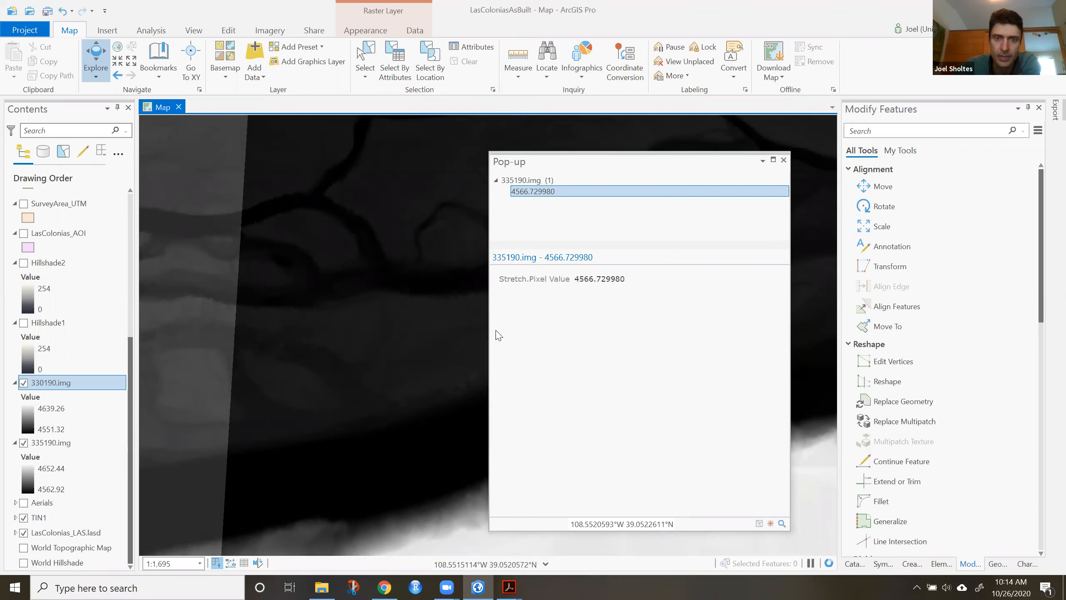
left_click(822, 454)
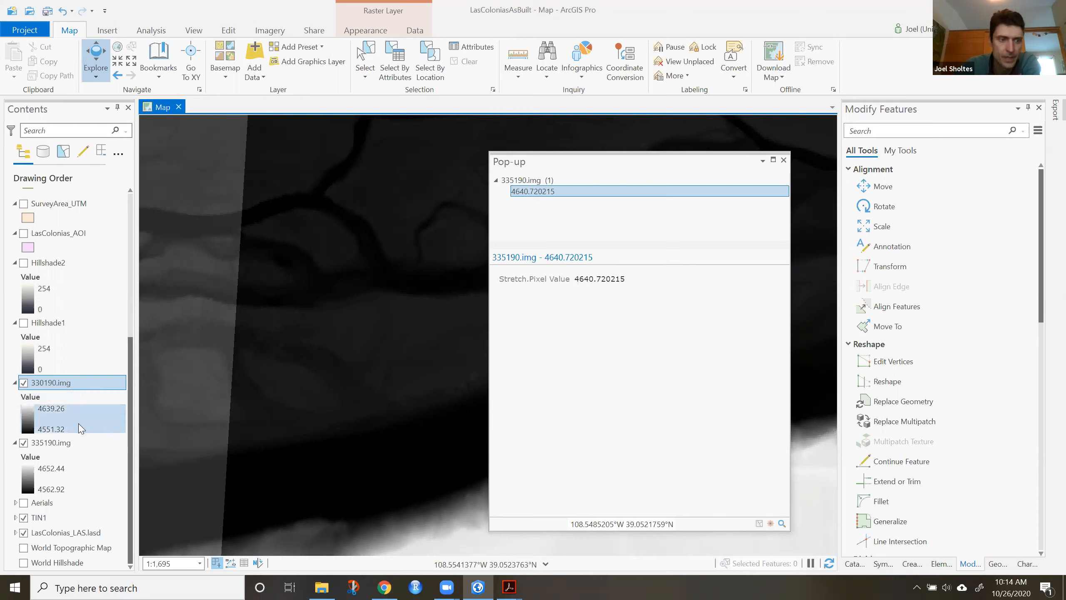
left_click(783, 160)
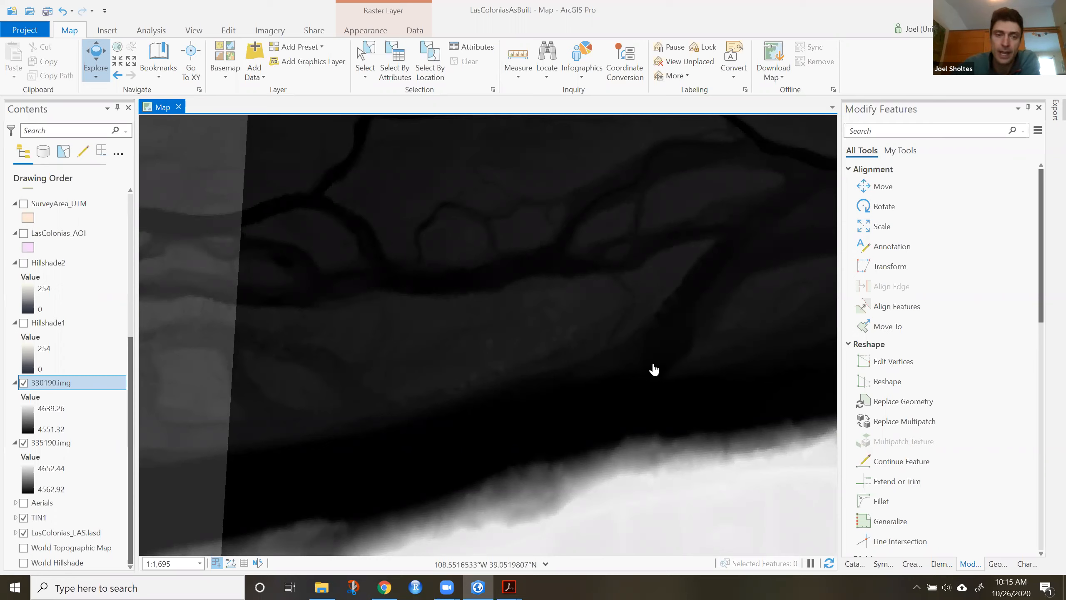
Check the 335190.img pixel value at one spot on the land just north of the main river channel.
scroll(488, 316, "up", 2)
left_click(535, 329)
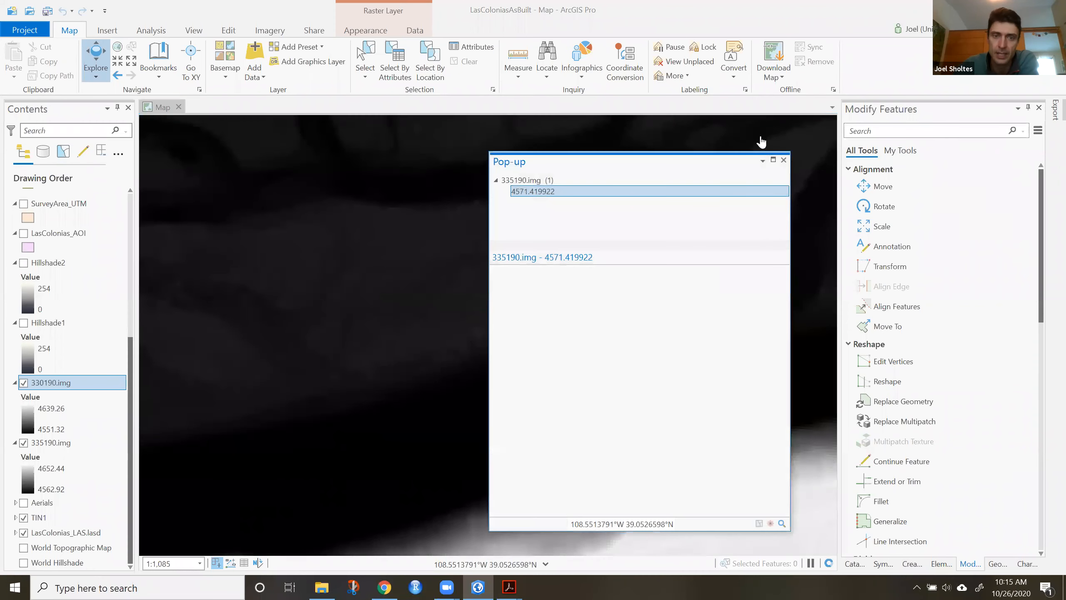
left_click(784, 160)
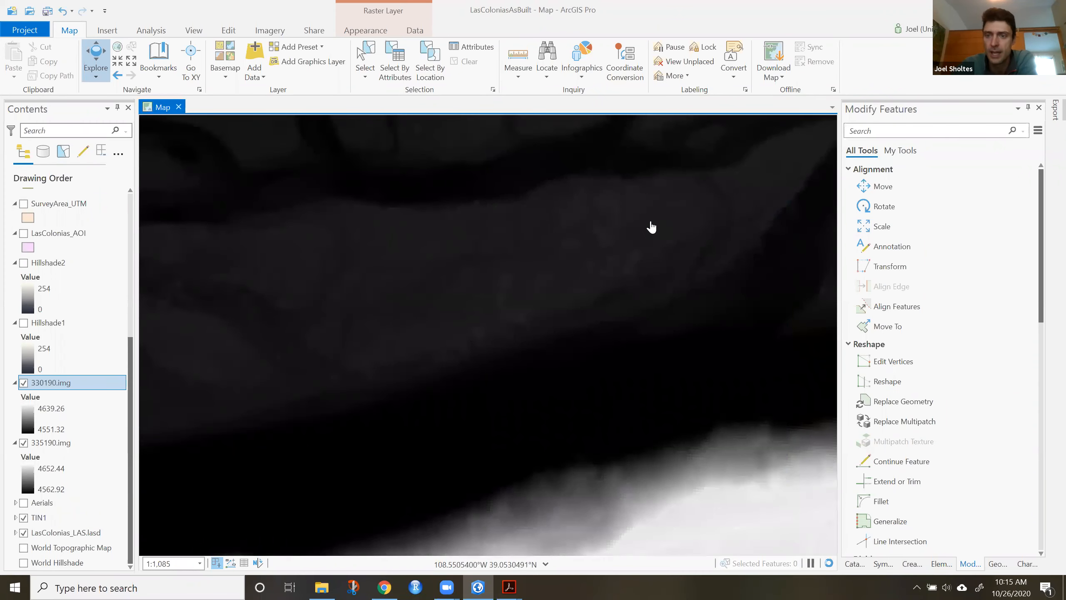
scroll(651, 228, "down", 2)
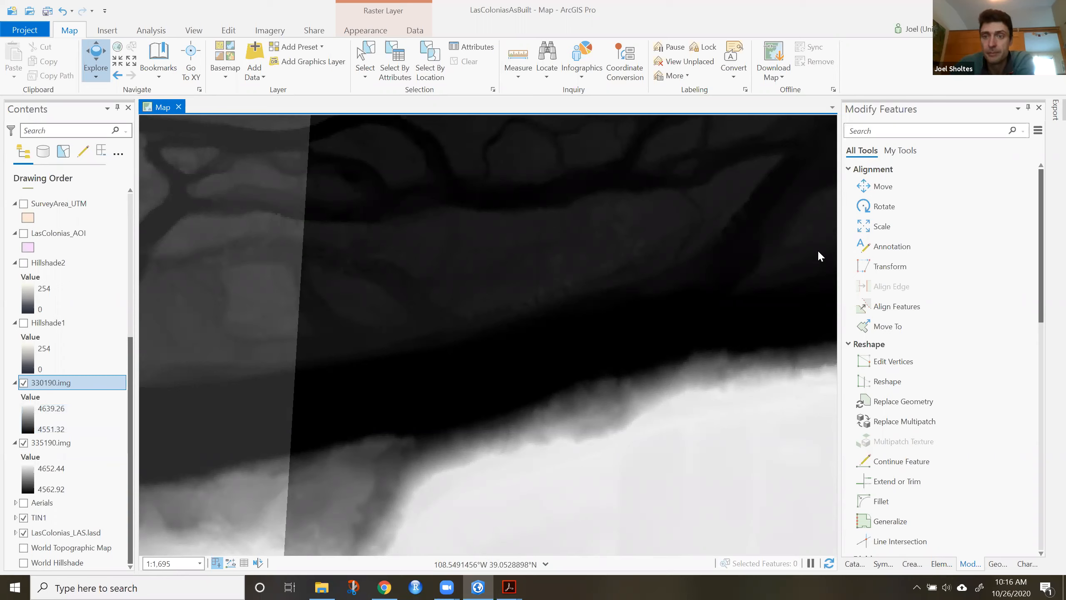
Search the geoprocessing tools for "raster calculator" and open the Image Analyst Raster Calculator tool.
left_click(998, 563)
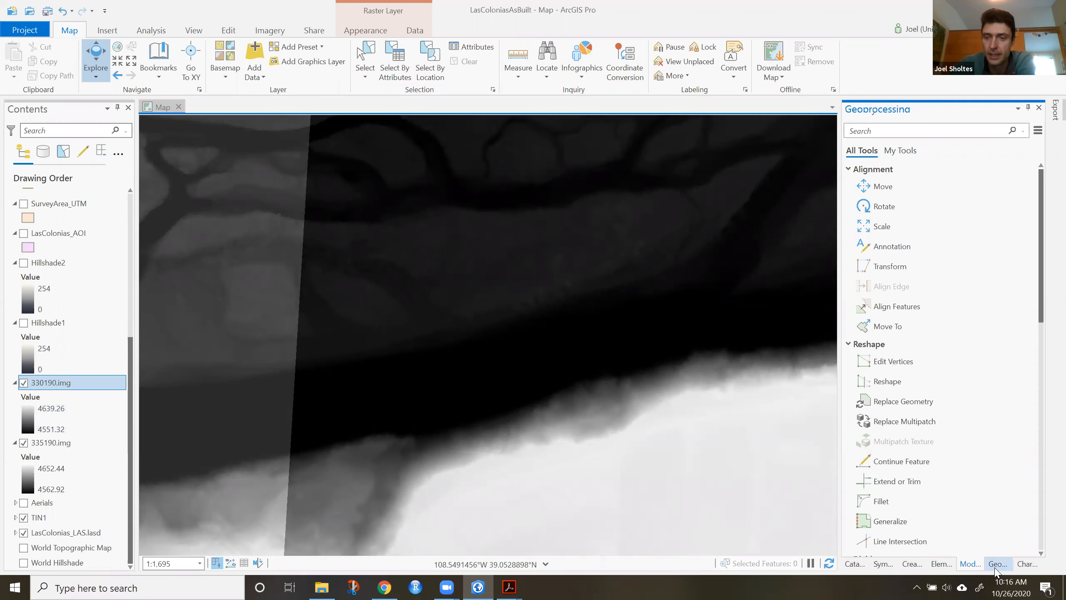
left_click(908, 135)
type("raster calculator")
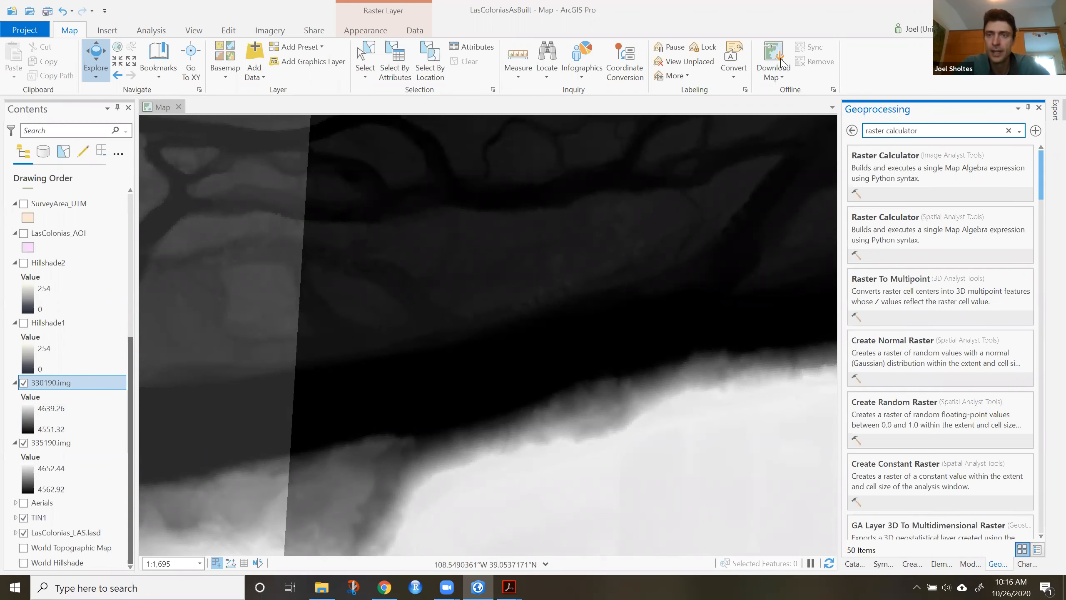
left_click(908, 167)
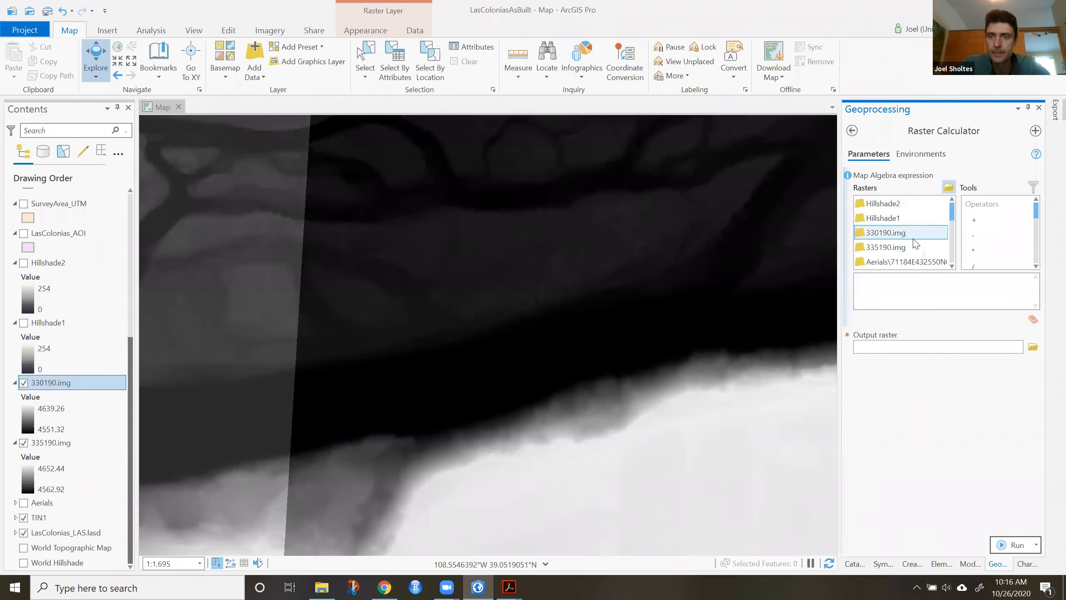
Build the map algebra expression "330190.img" *3.281 in the Raster Calculator.
scroll(902, 244, "down", 3)
scroll(890, 242, "up", 3)
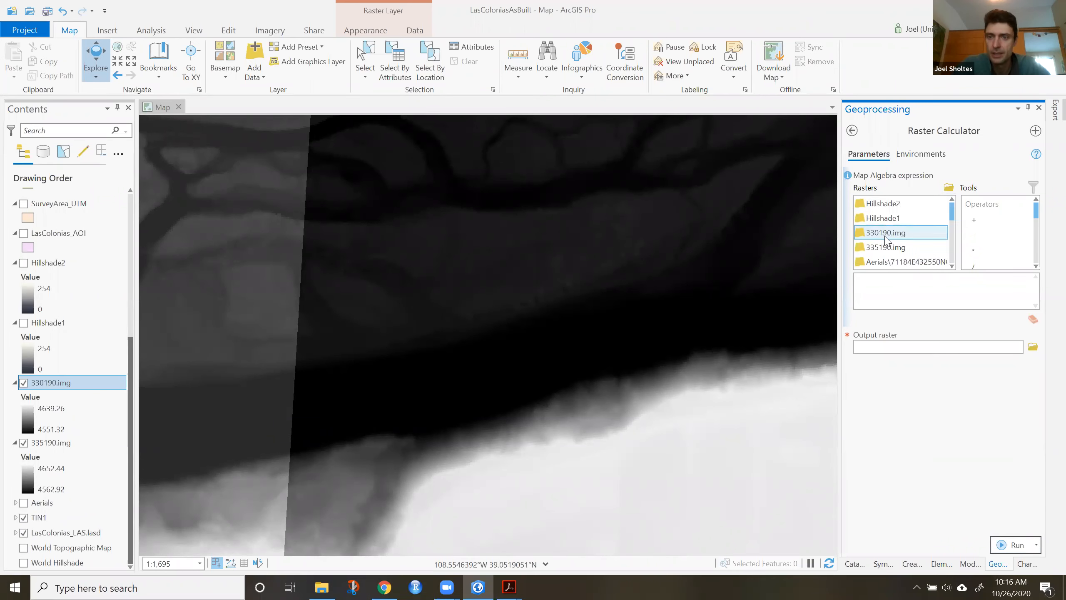
double_click(886, 237)
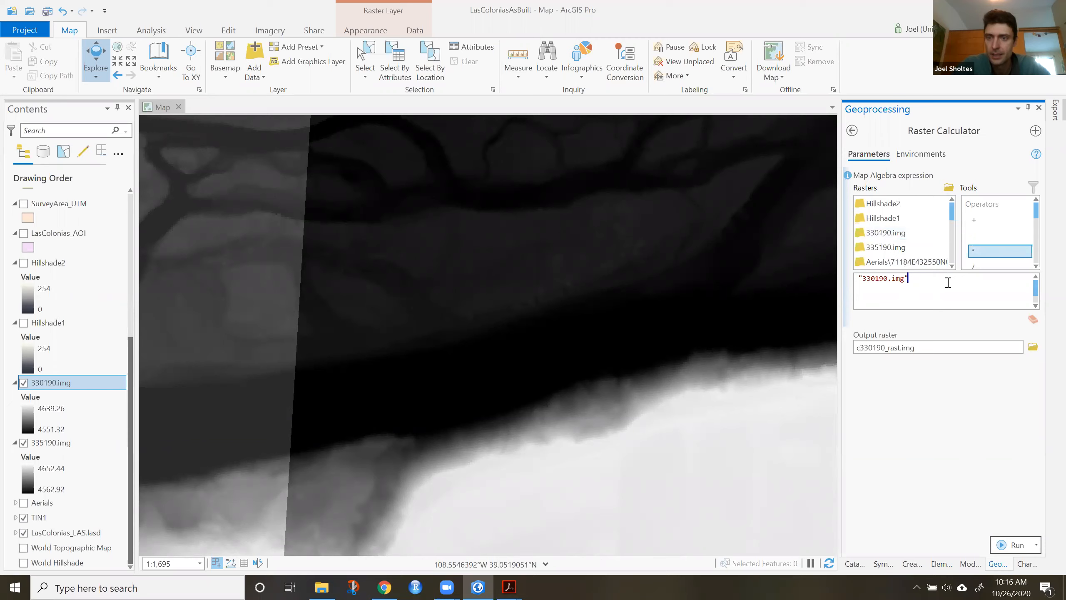
double_click(985, 252)
type("3.281")
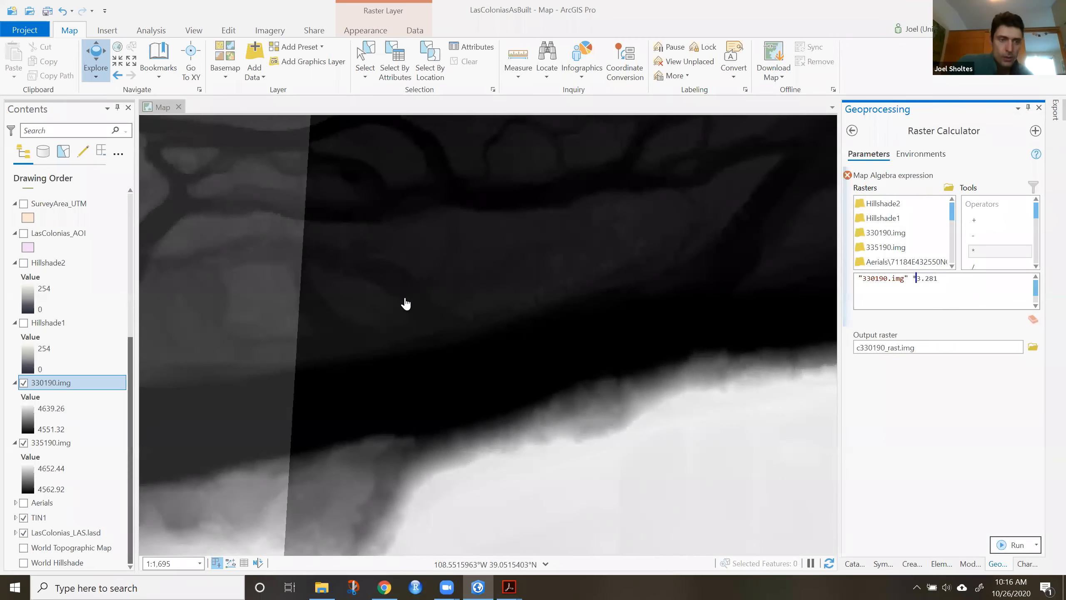
Turn off the 330190.img, 335190.img and TIN1 layers, leaving the LasColonias_LAS.lasd points displayed.
left_click(26, 384)
left_click(24, 383)
left_click(23, 443)
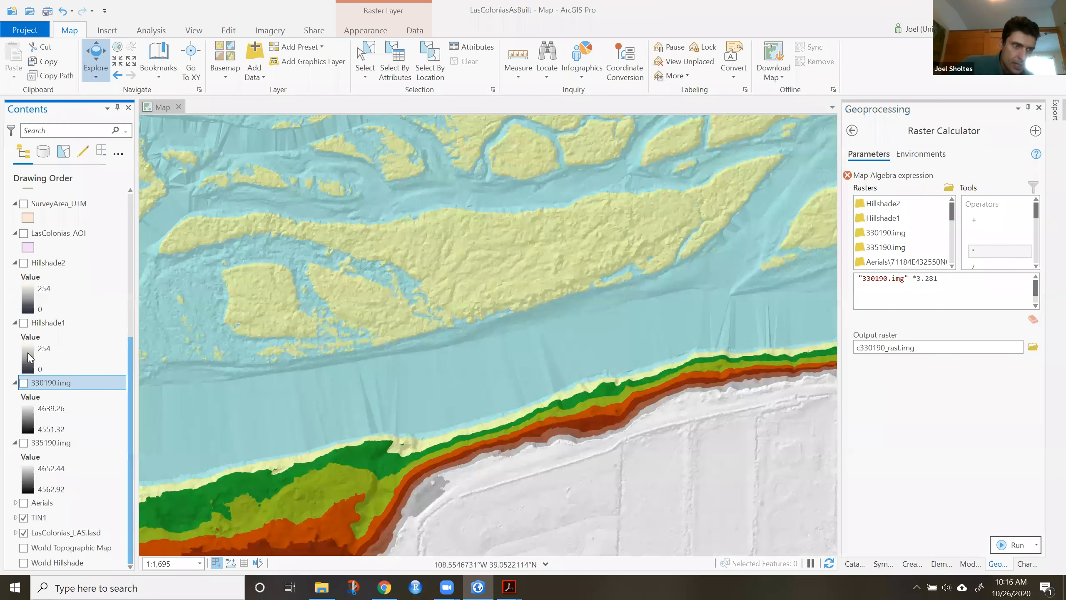
left_click(23, 518)
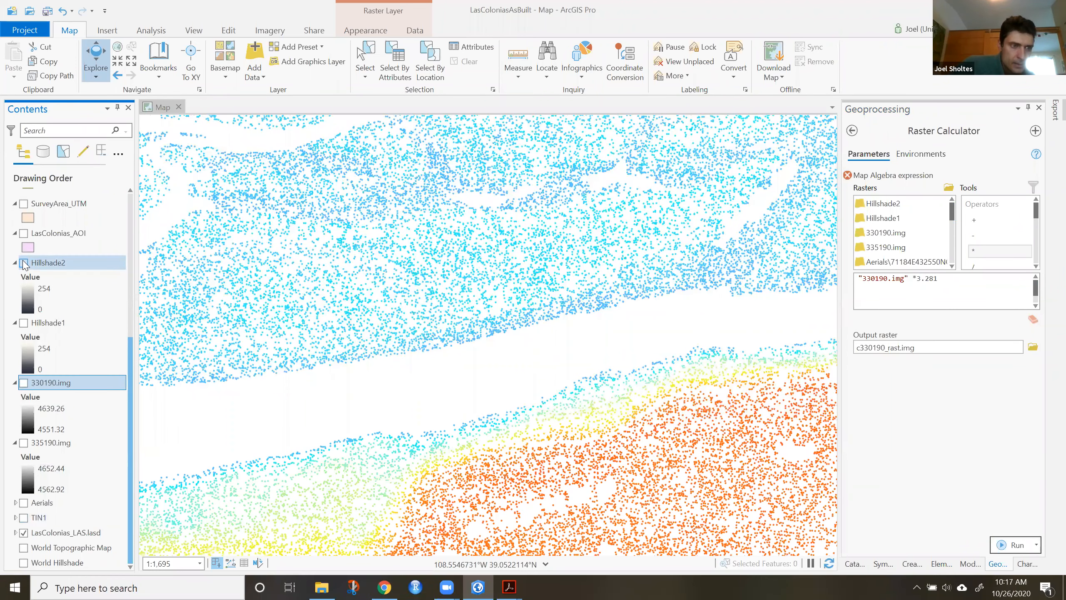
Show Hillshade2 over the LiDAR points, view the terrain along and north of the main river channel, and turn the layer off again.
left_click(23, 262)
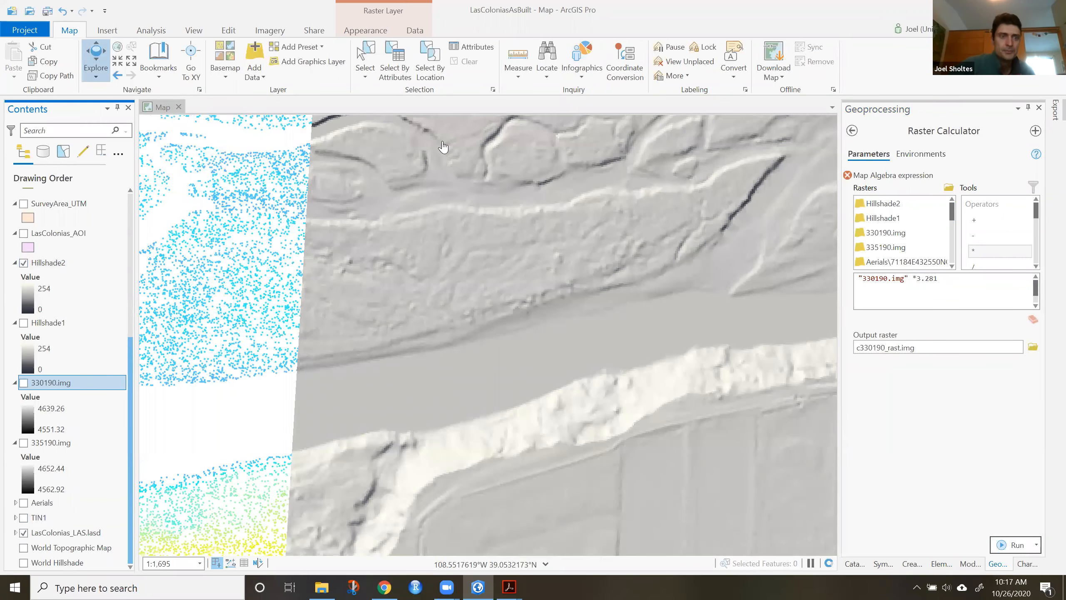
left_click(441, 354)
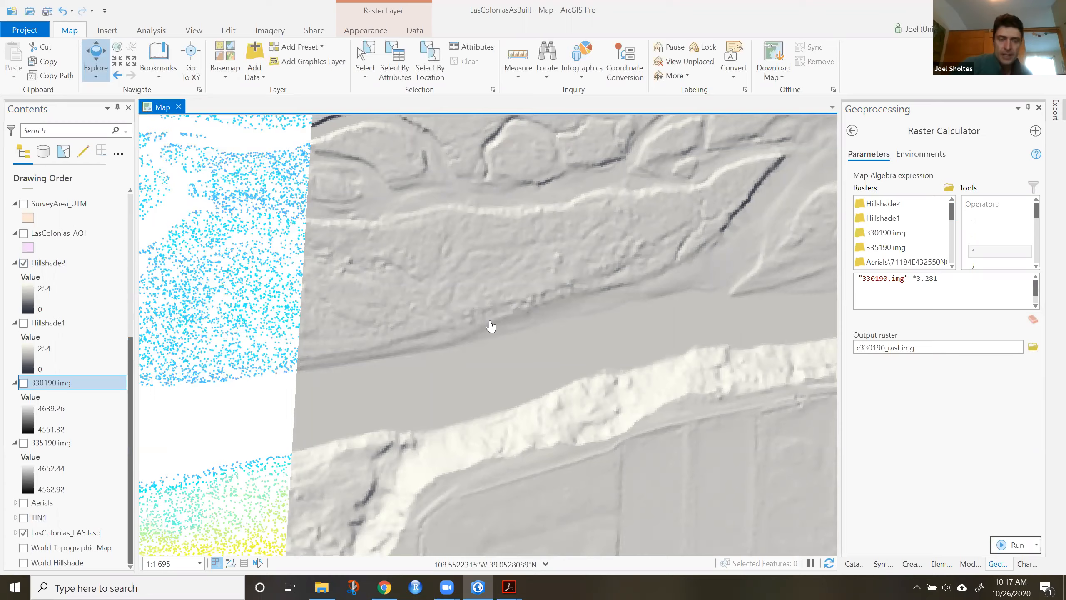
left_click_drag(491, 327, 465, 432)
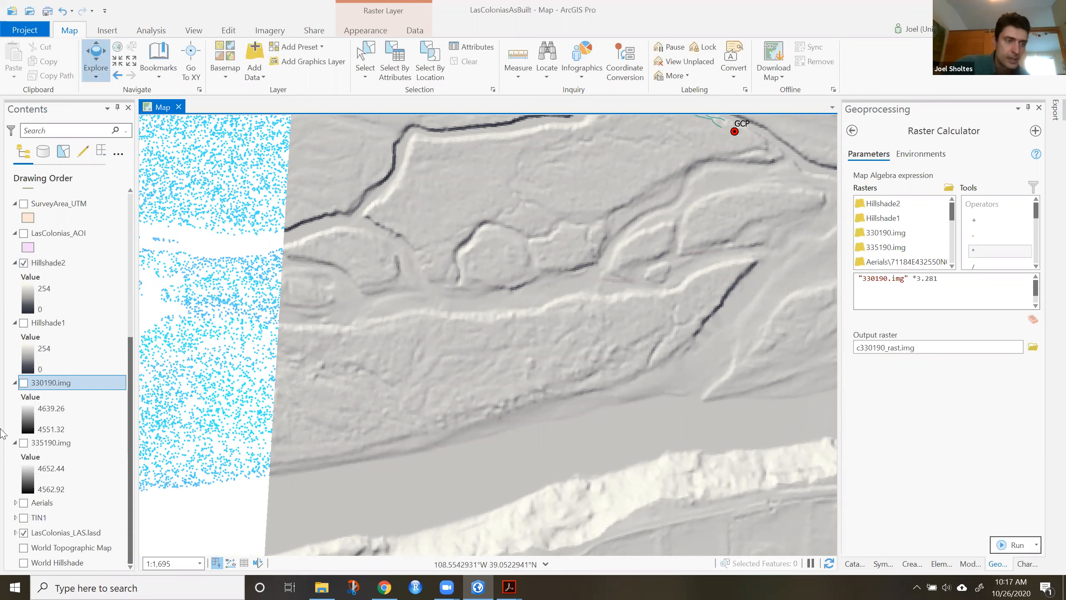
left_click(23, 263)
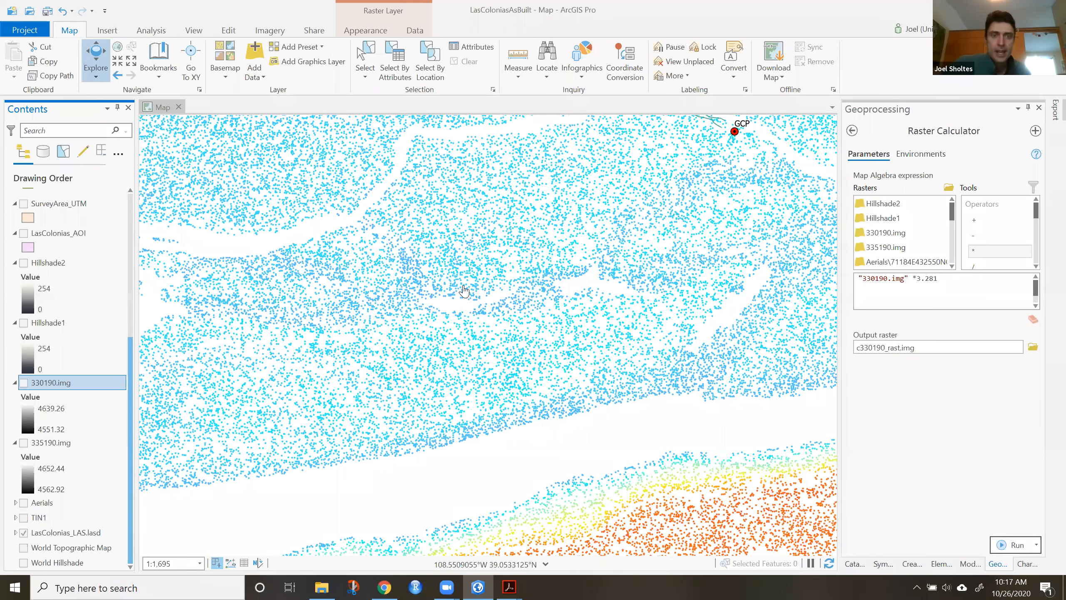
Examine the LiDAR point coverage around the GCP points and survey lines north of the river.
left_click_drag(379, 246, 377, 421)
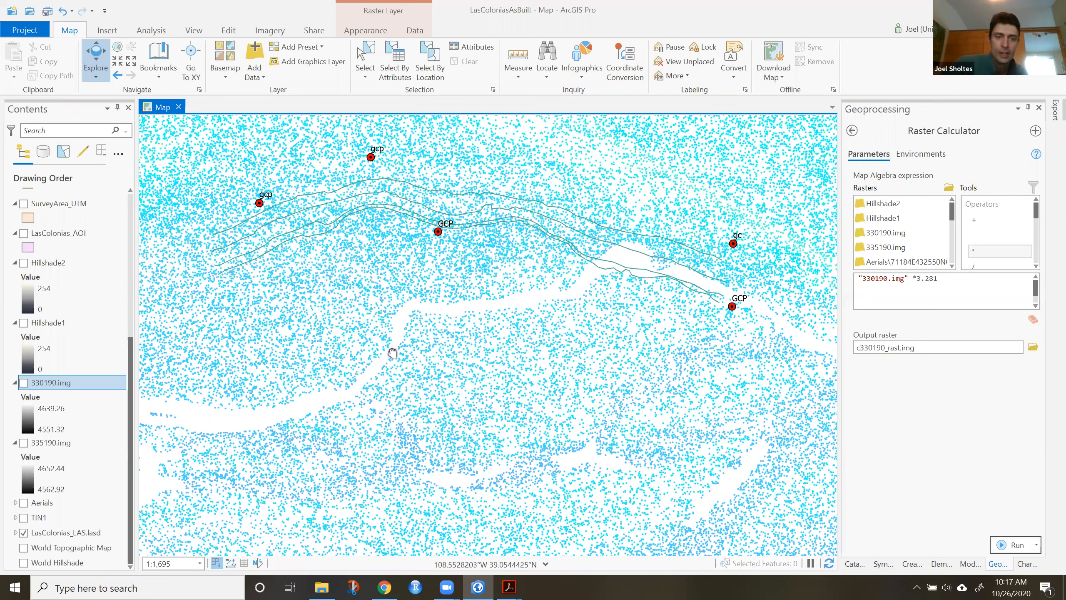
left_click_drag(343, 298, 348, 306)
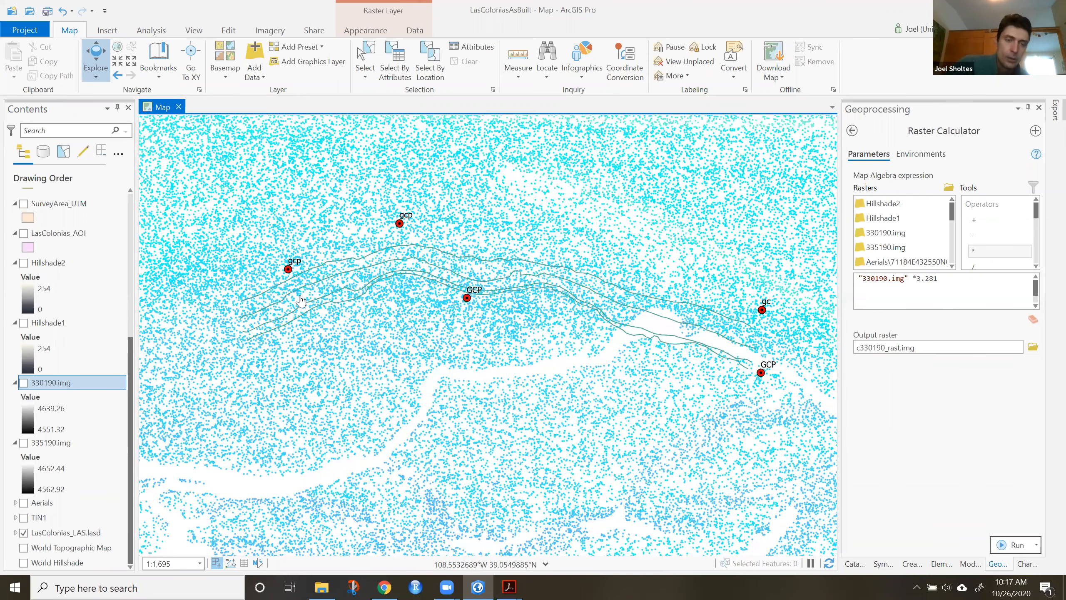
left_click_drag(276, 243, 301, 302)
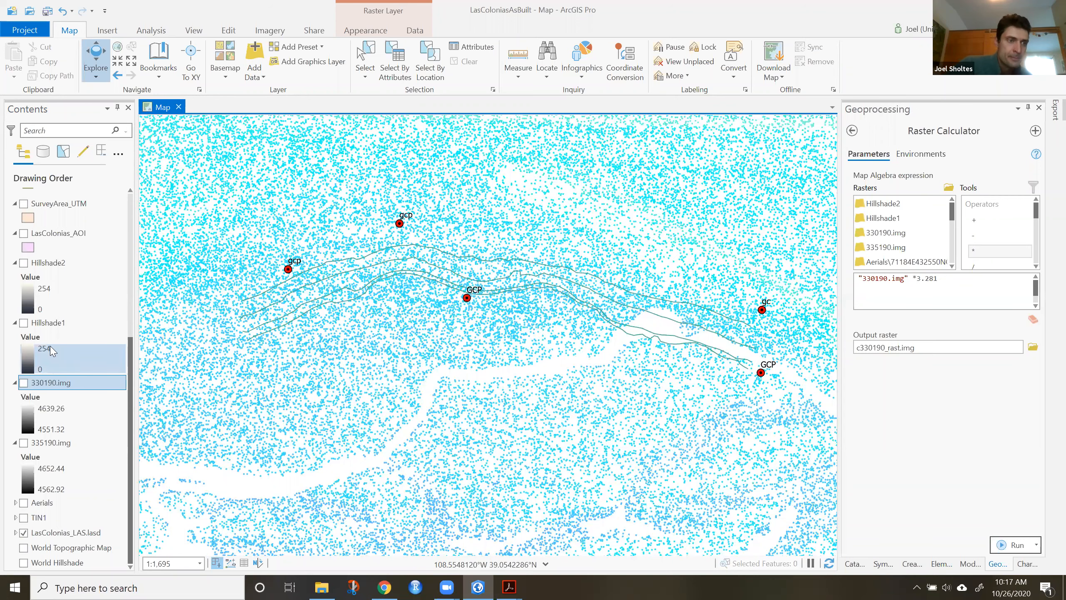
left_click_drag(307, 296, 316, 328)
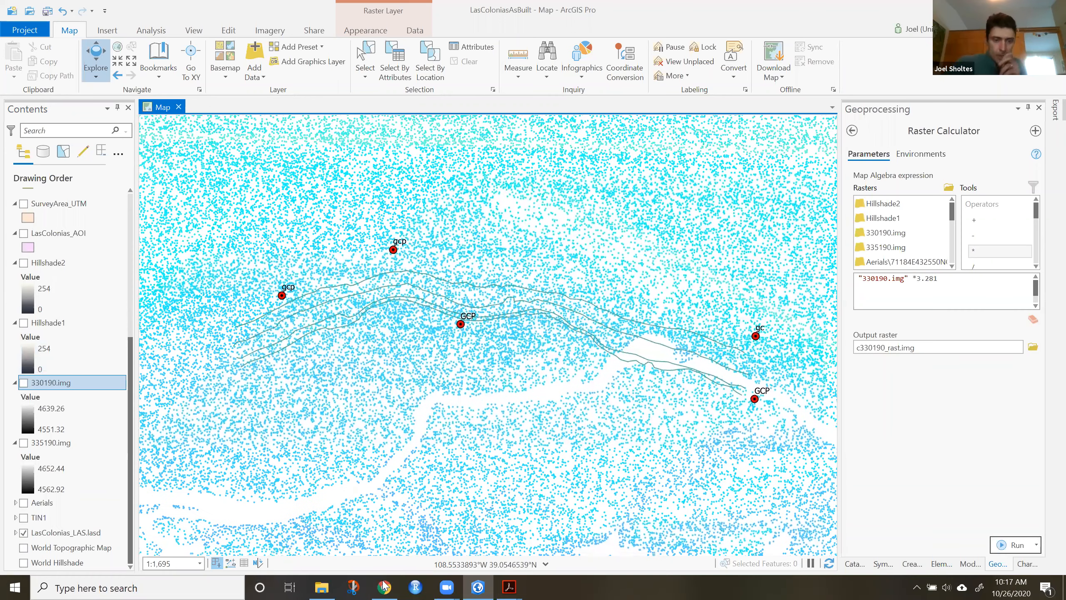
Switch to Chrome, open the downloaded CVEN 4837 HW 1 zip and look through the files in its CVEN 4837 HW 1 Data folder.
left_click(383, 586)
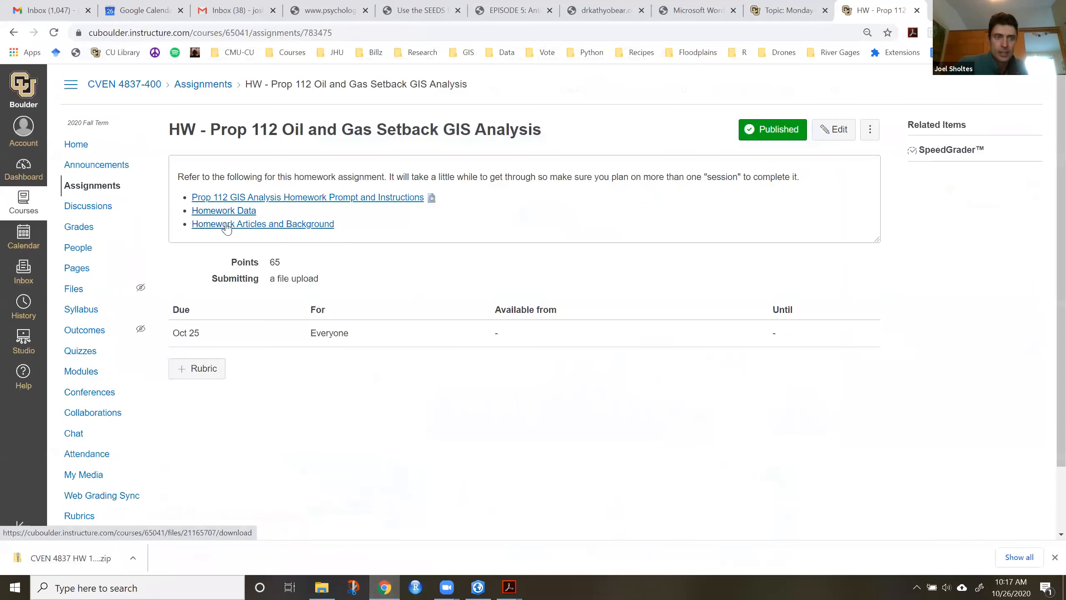
left_click(132, 556)
left_click(146, 512)
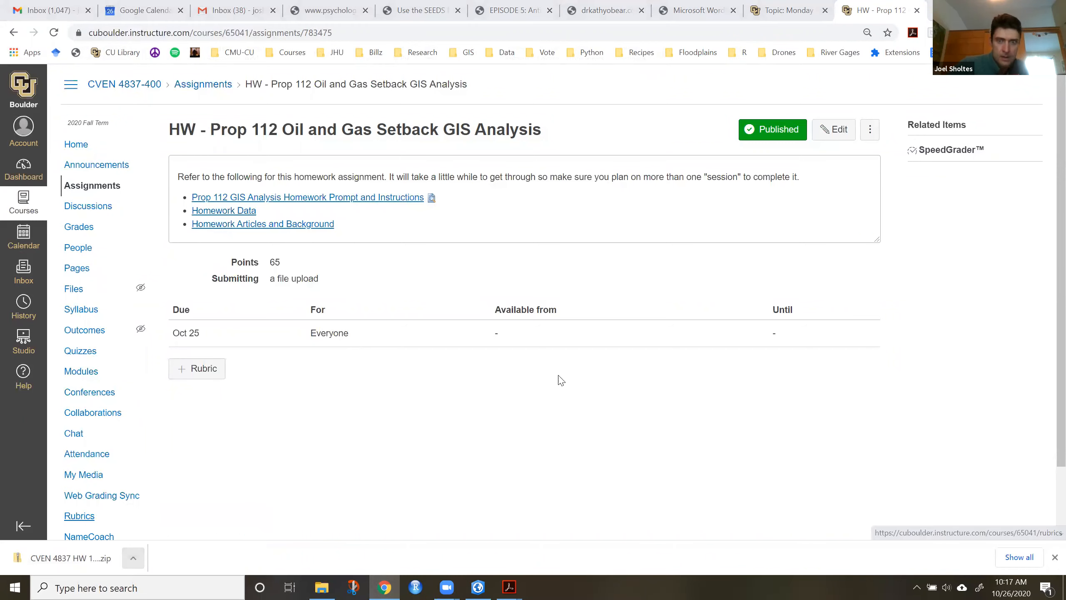
double_click(322, 82)
double_click(321, 83)
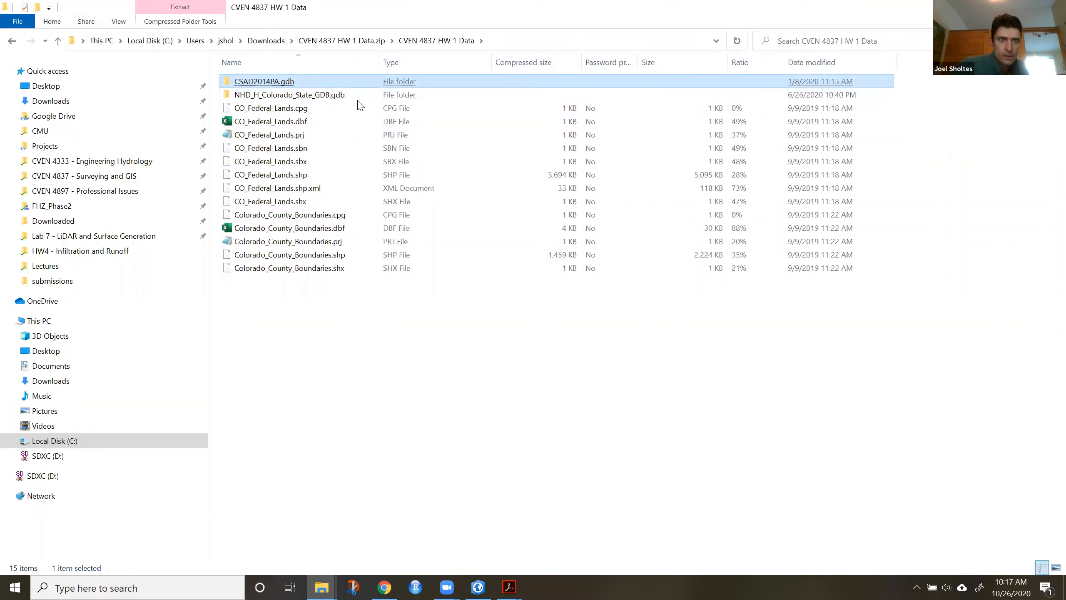
left_click(361, 109)
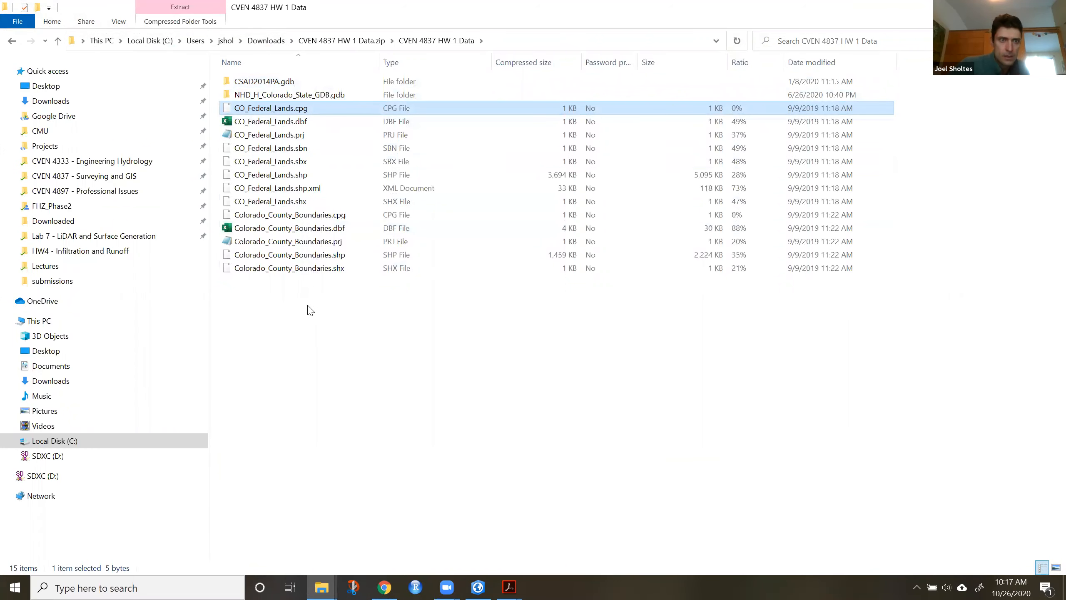
Return to Chrome, open the In-Class GPS Survey - LiDAR Surface assignment from the course's assignments and download LasColoniasData.zip.
left_click(384, 587)
left_click(91, 186)
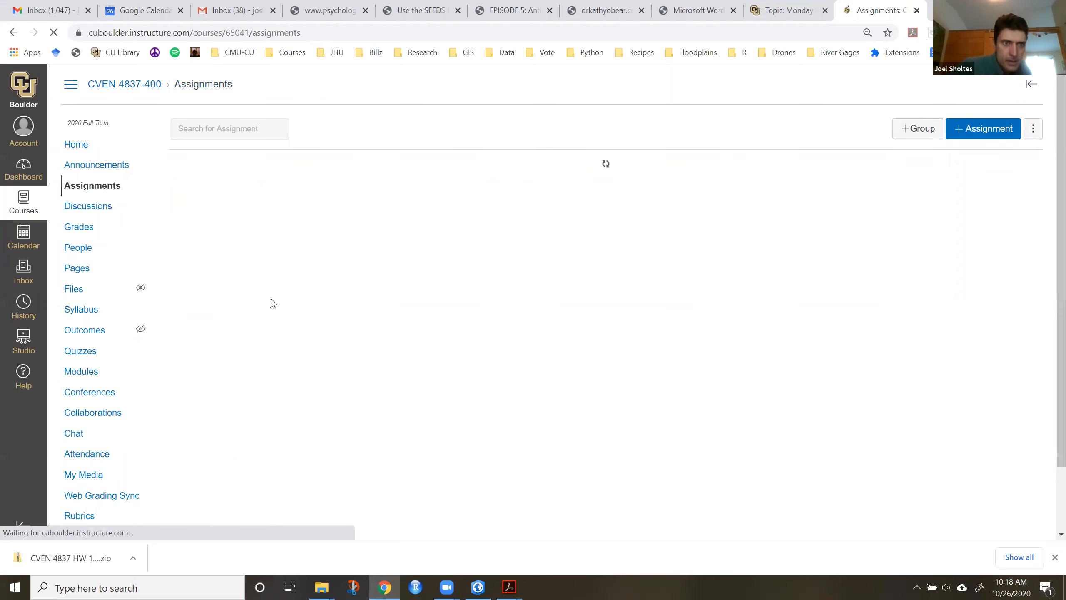
scroll(274, 303, "down", 4)
scroll(278, 294, "down", 6)
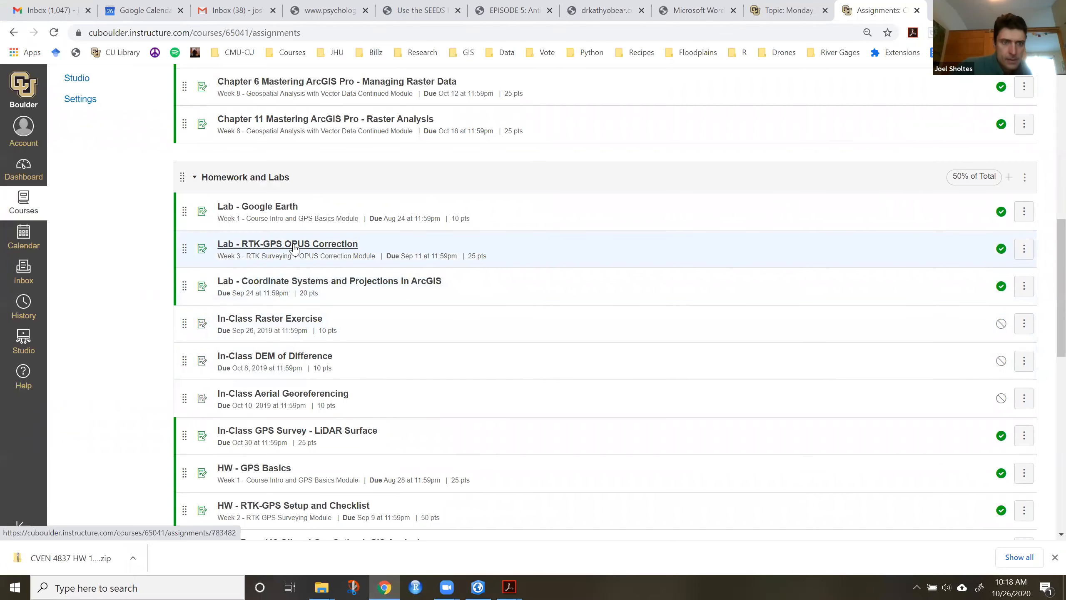
left_click(294, 430)
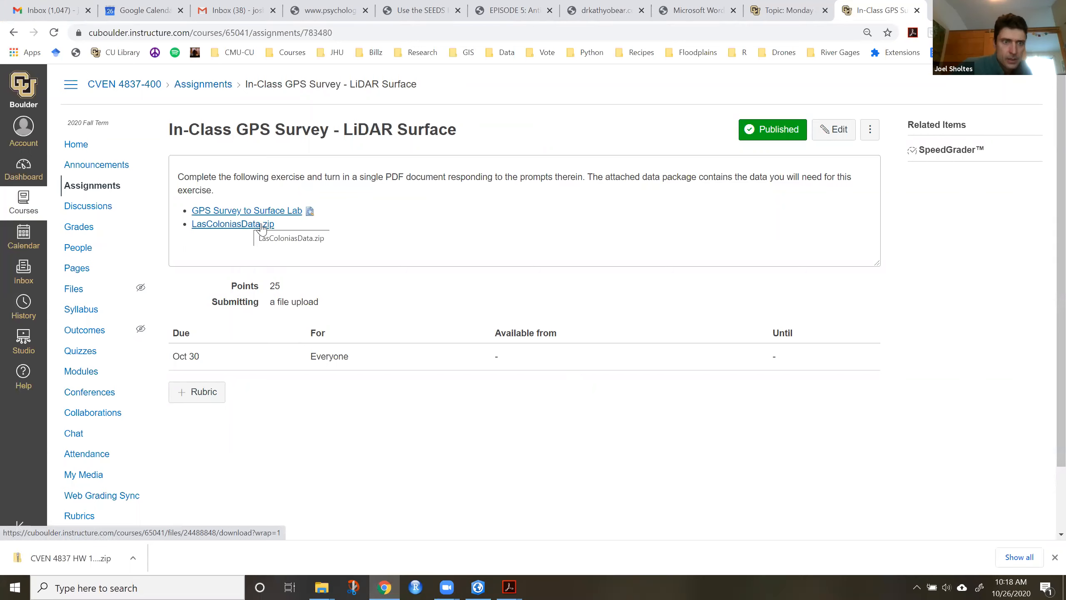
left_click(261, 227)
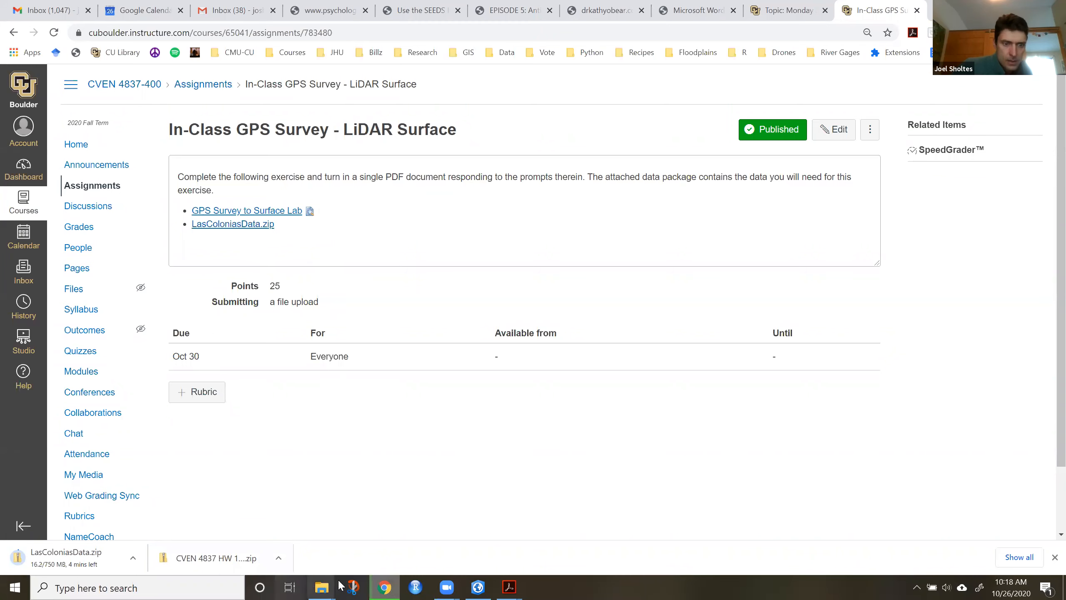
Switch to File Explorer and open LasColoniasData.zip from the CVEN 4837 course's Data > LasColonias_Survey folder.
mouse_move(334, 586)
left_click(283, 551)
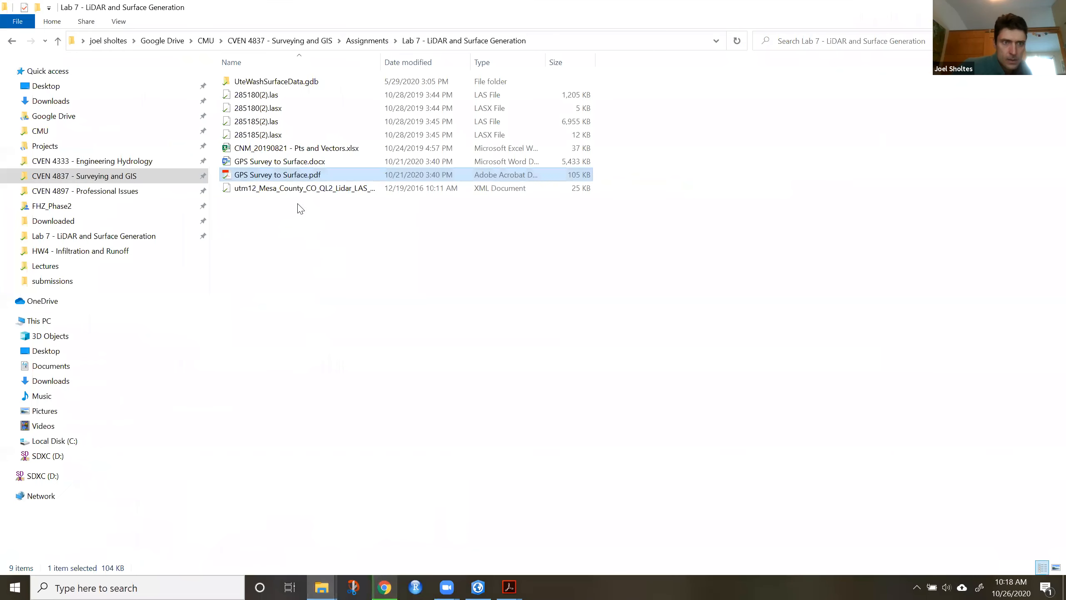
left_click(367, 41)
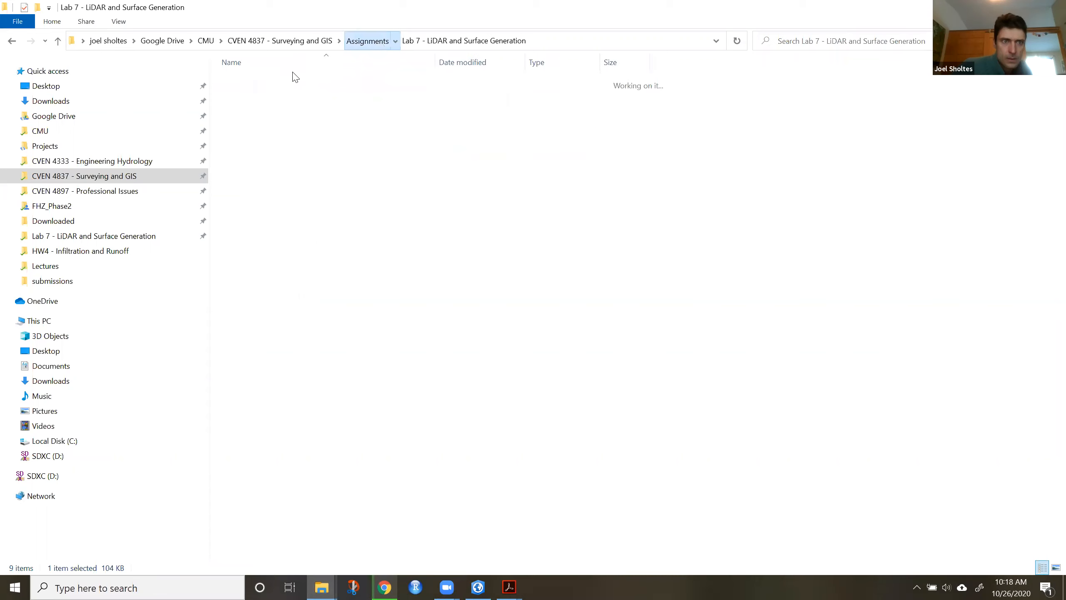
left_click(302, 41)
double_click(240, 109)
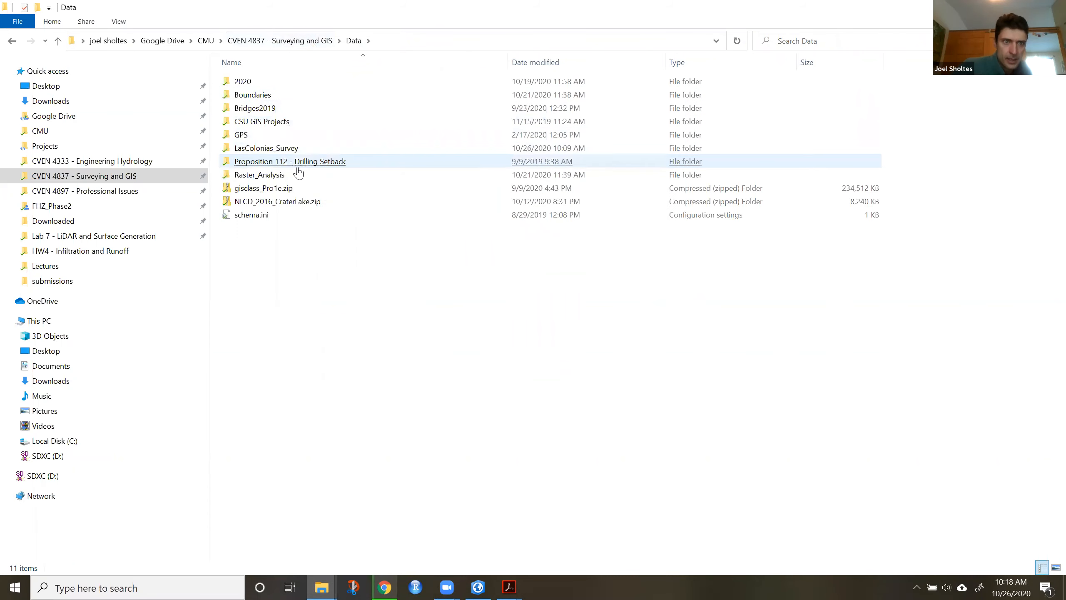
double_click(296, 149)
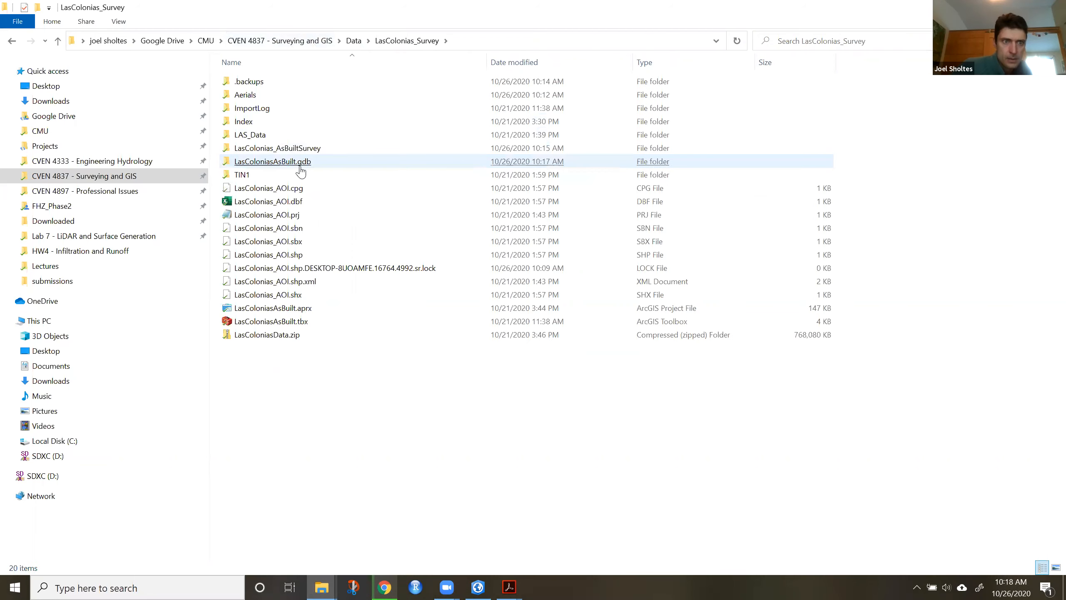
double_click(301, 334)
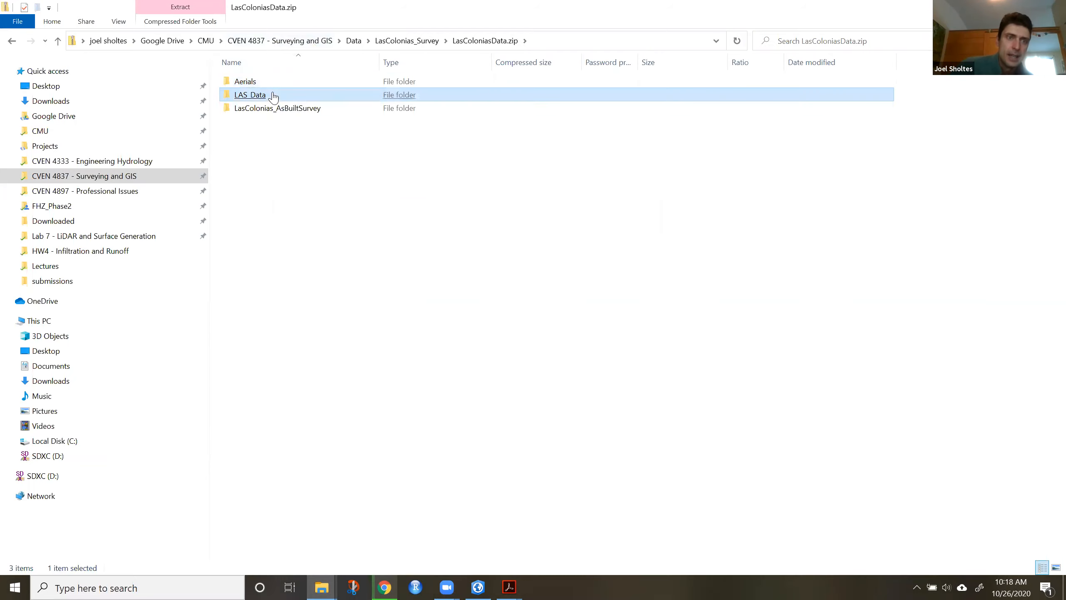
Open the LasColonias_AsBuiltSurvey folder in the zip and review its Points, Survey_Area and LasColonias_LAS.lasd files.
left_click(299, 108)
left_click(296, 121)
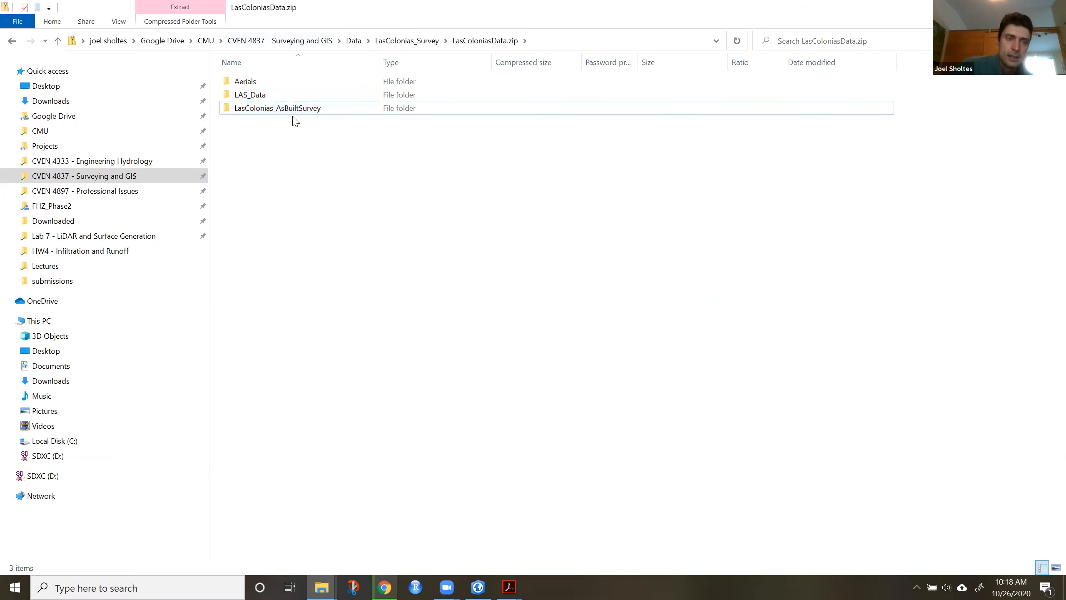
double_click(269, 110)
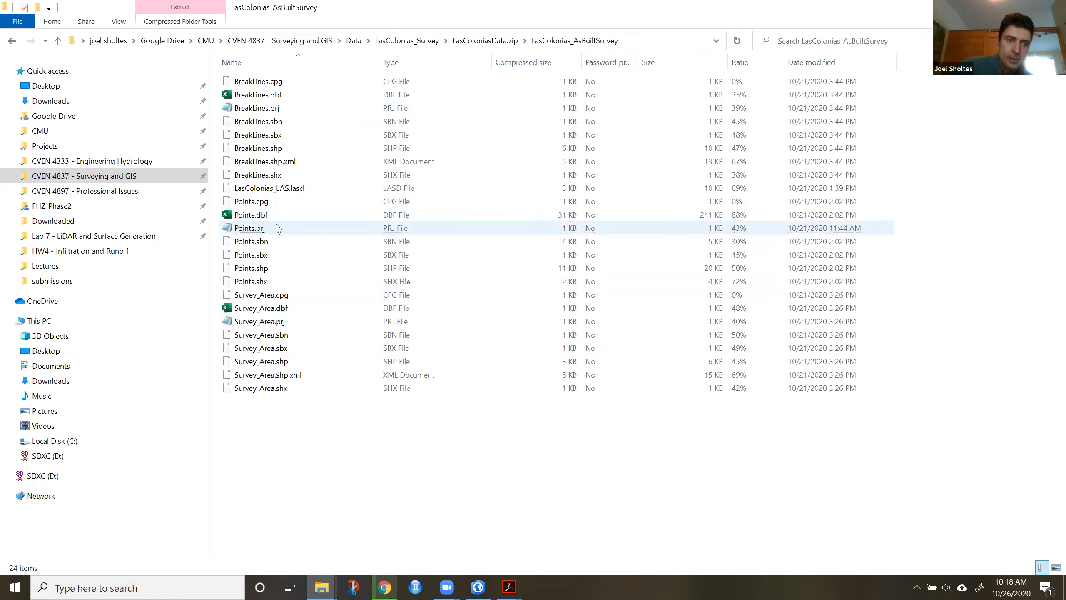
left_click(301, 283)
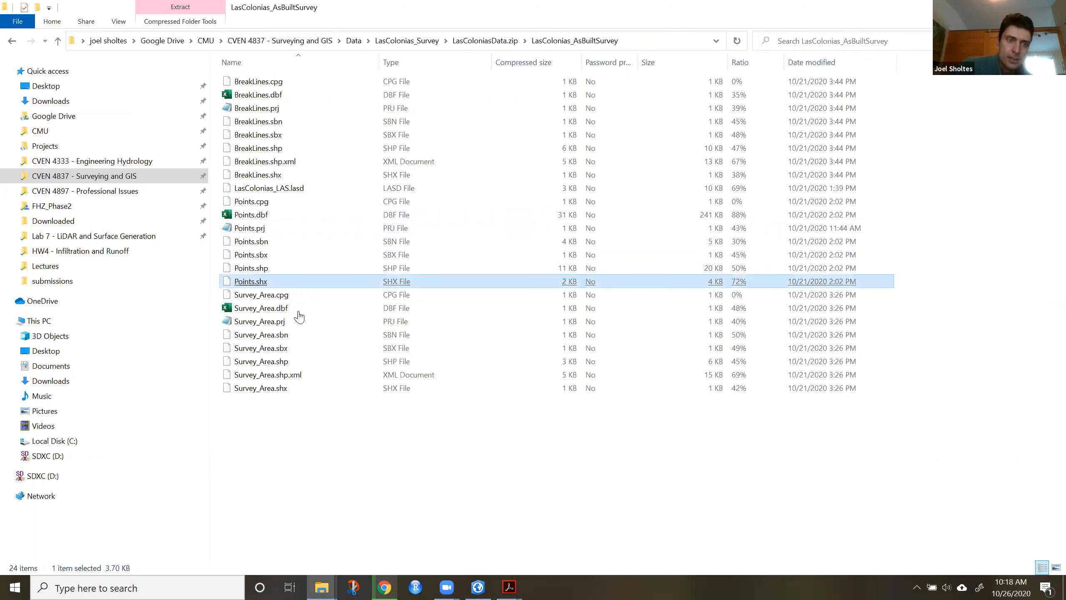
left_click(267, 391)
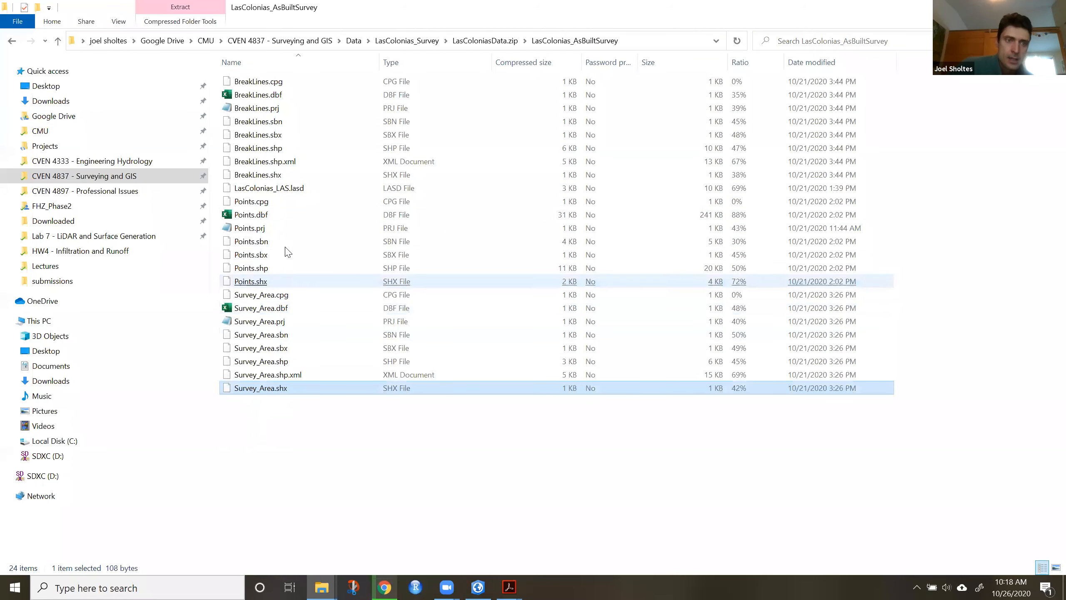
left_click(282, 189)
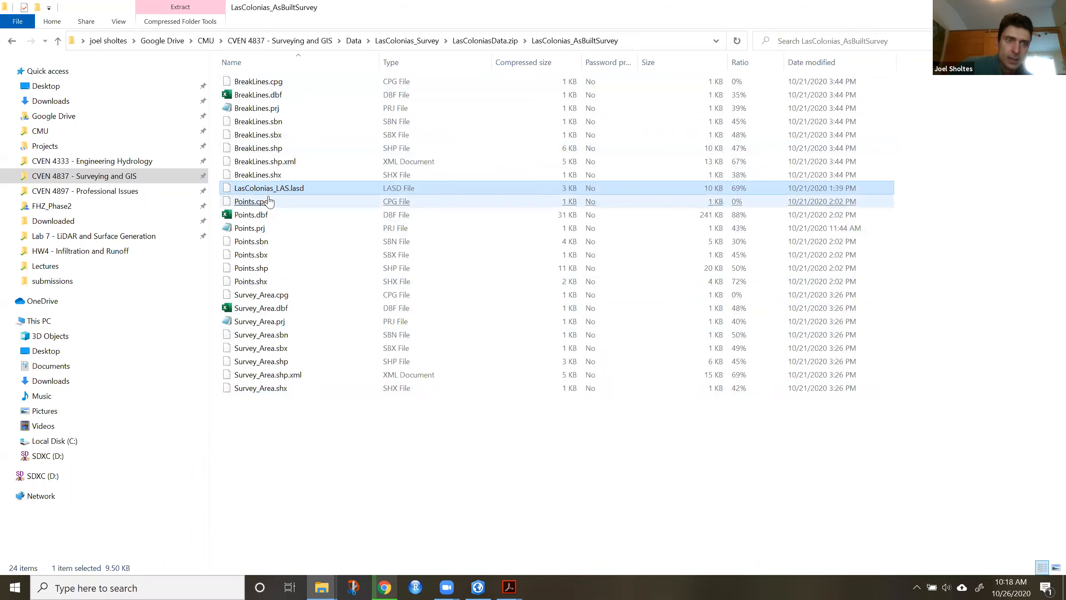
left_click(269, 201)
left_click(294, 188)
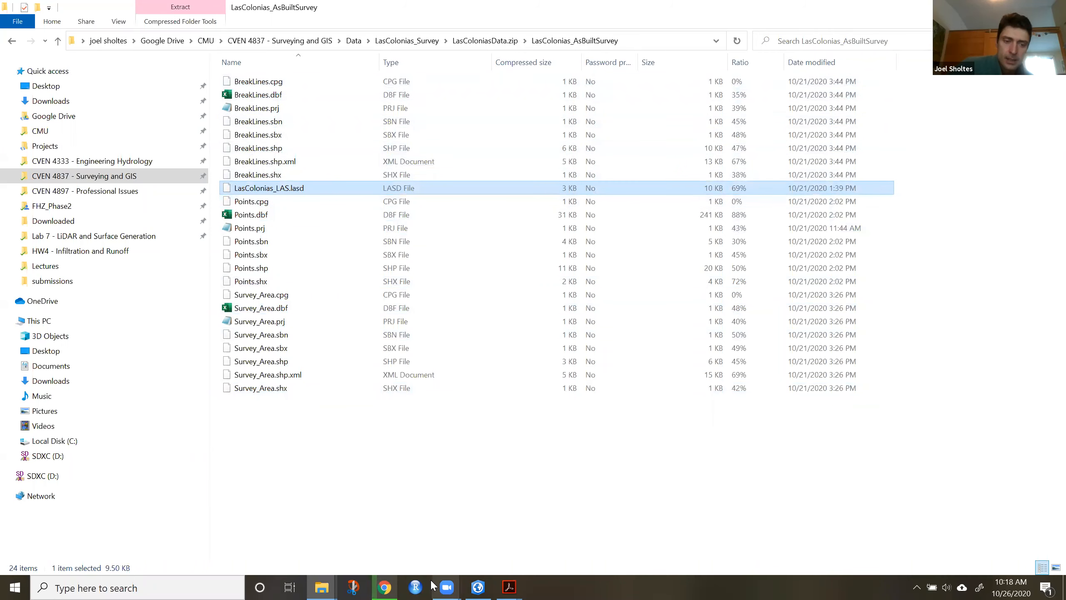
Check the LasColoniasData.zip download on the assignment page in Chrome, return to ArcGIS Pro and look through the map's layer list.
left_click(382, 587)
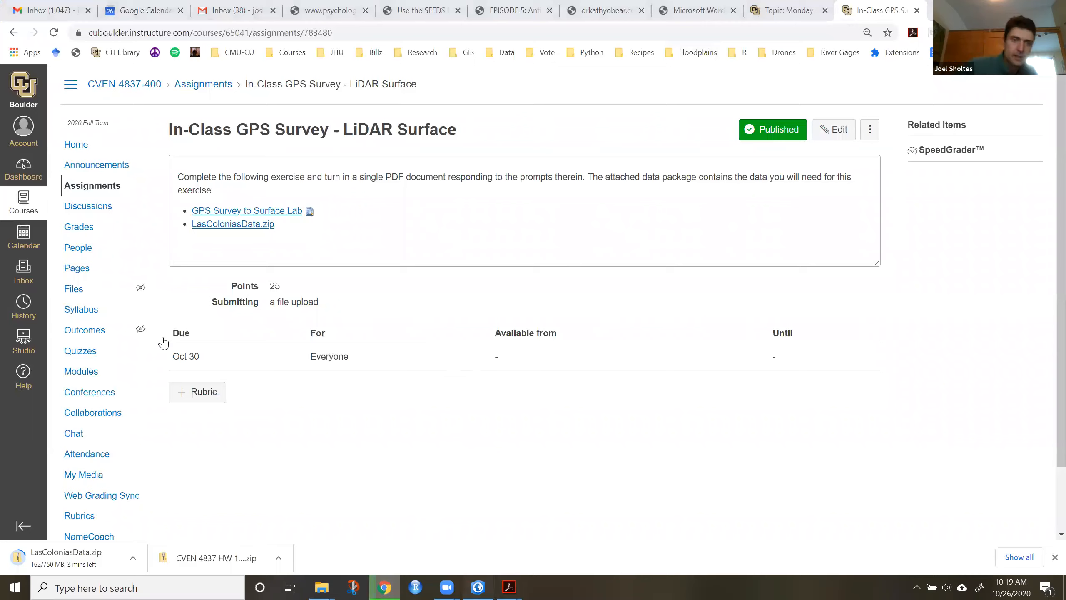
key("alt+Tab")
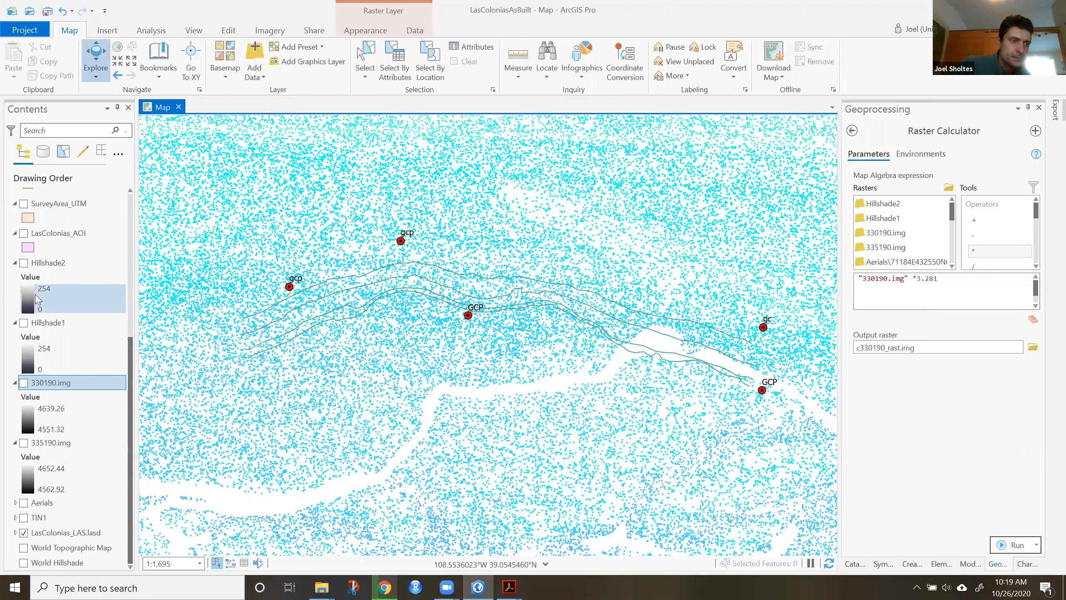
scroll(45, 306, "up", 5)
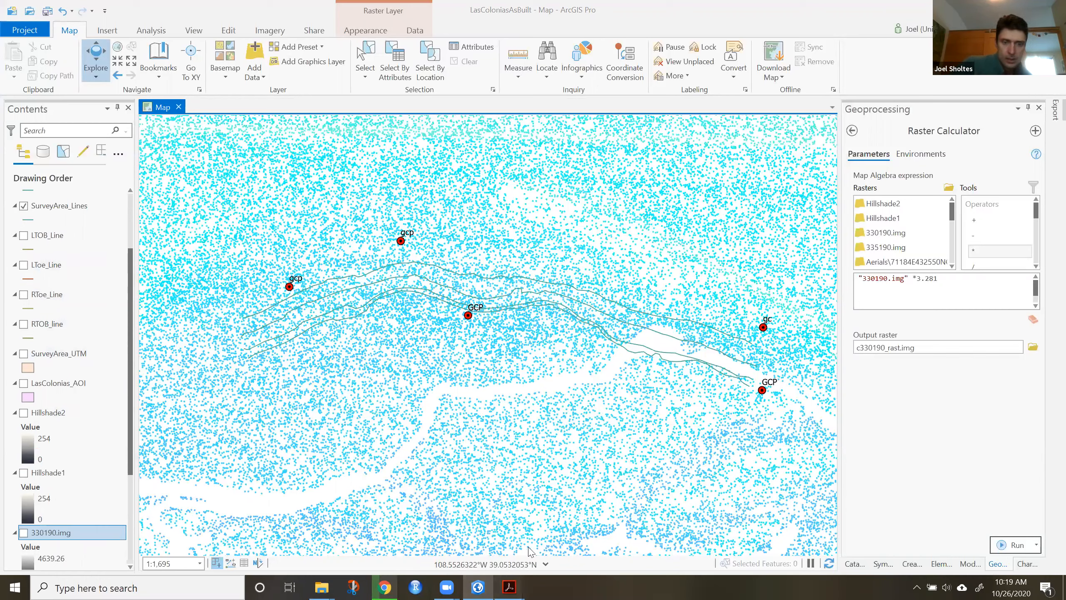
Switch to the GPS Survey to Surface PDF in Acrobat, read the instructions for creating a TIN, and minimize the document.
mouse_move(509, 586)
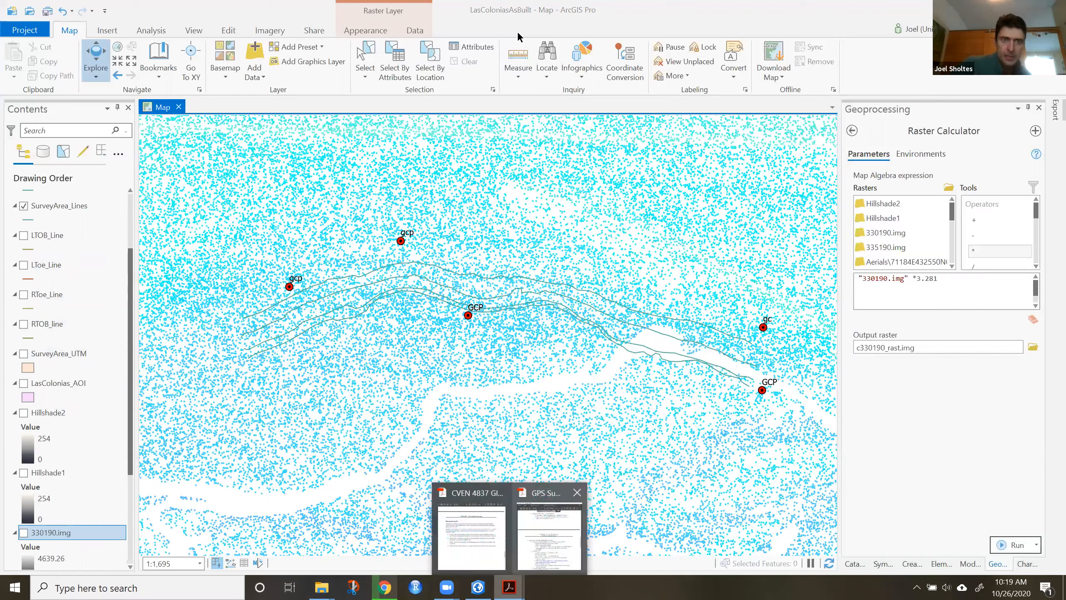
mouse_move(545, 533)
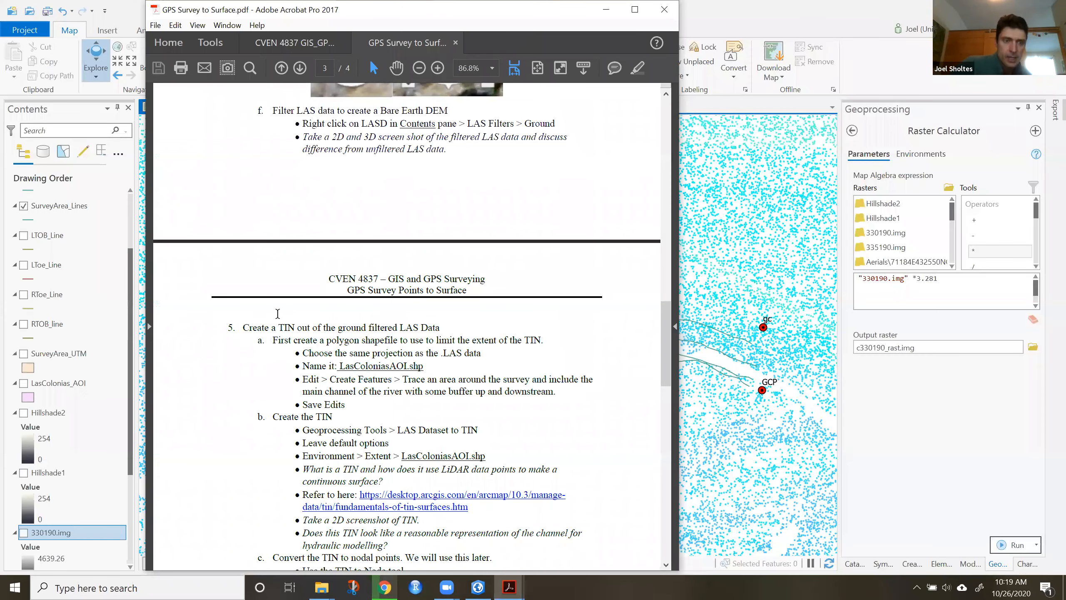
scroll(278, 313, "down", 3)
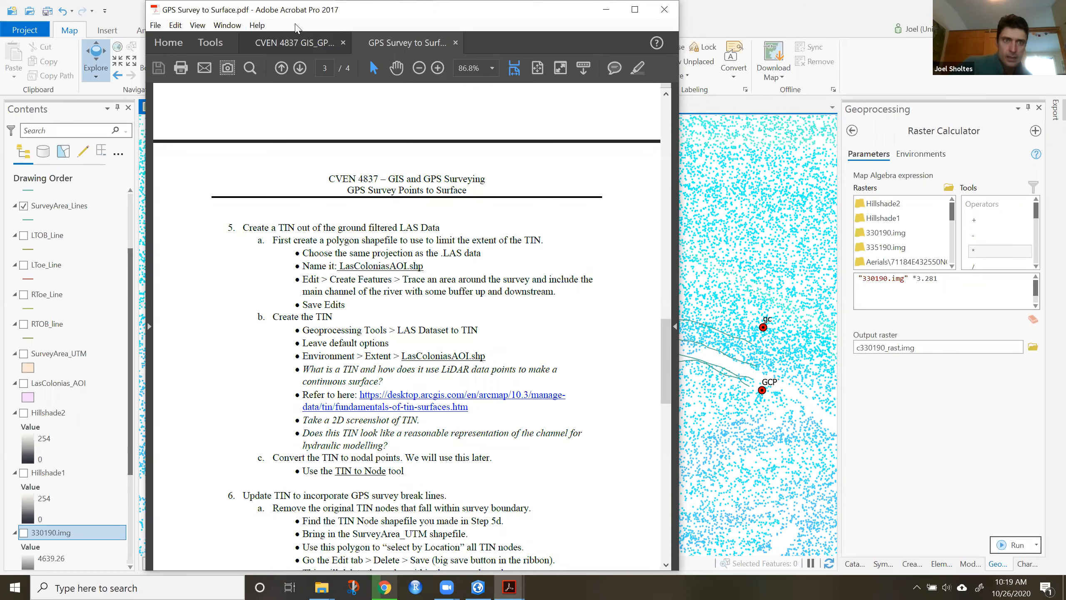
left_click_drag(582, 18, 607, 104)
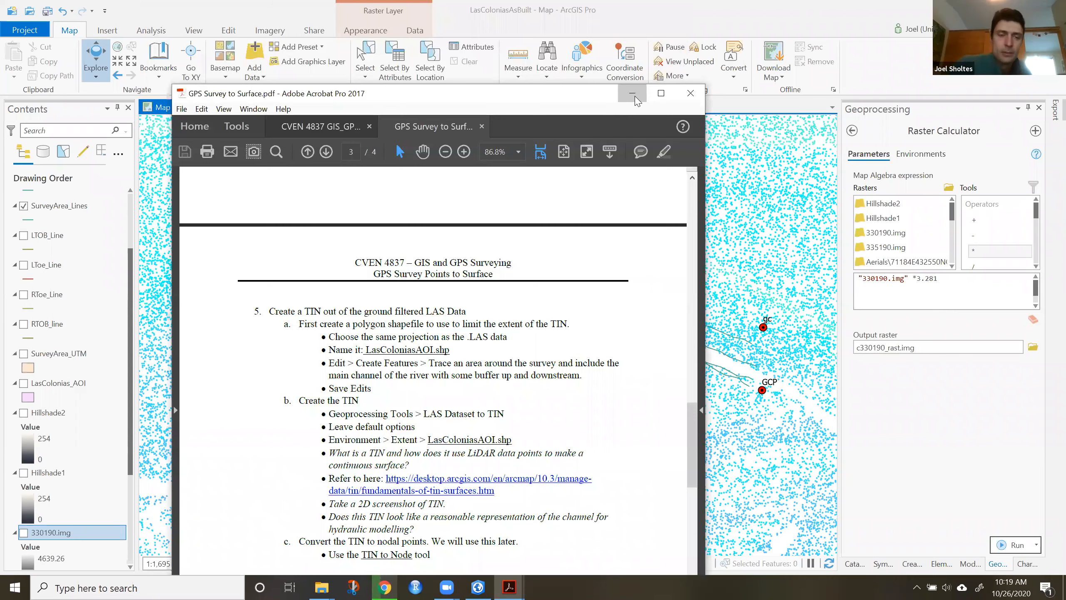
left_click(635, 97)
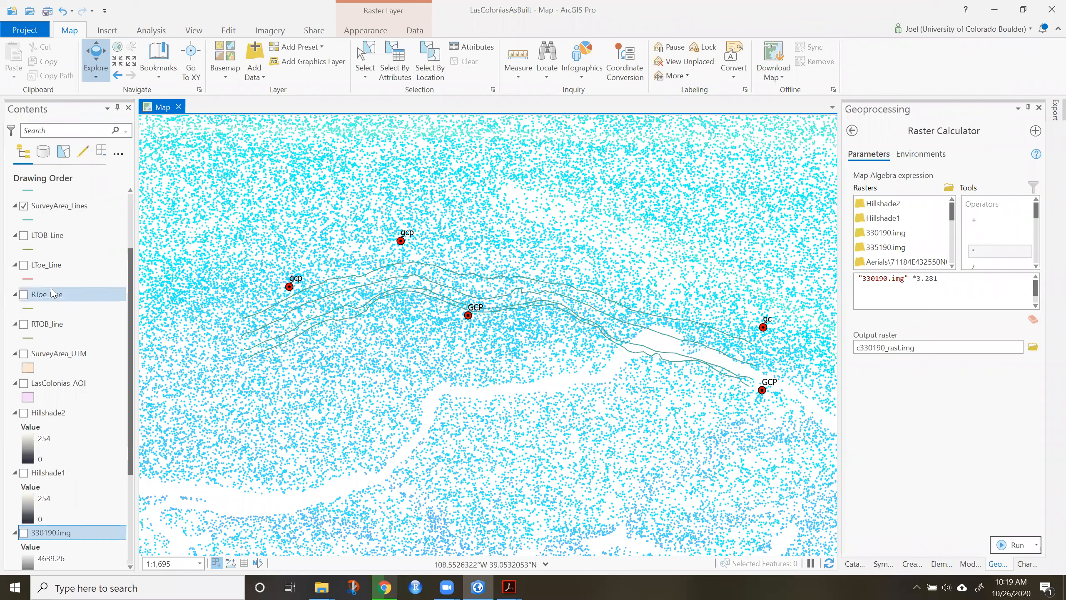
left_click(110, 28)
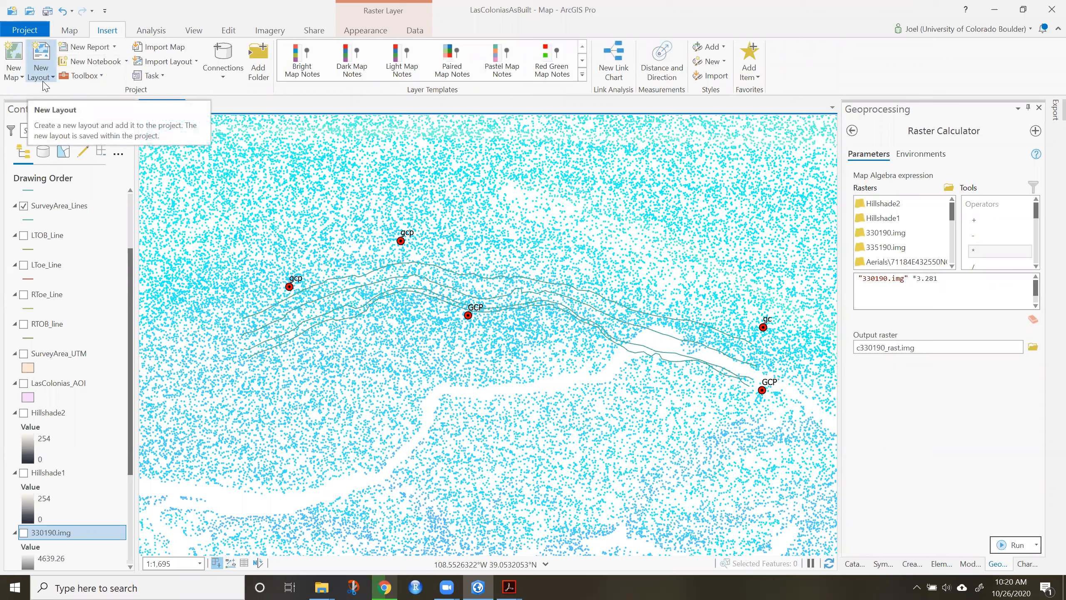
left_click(203, 35)
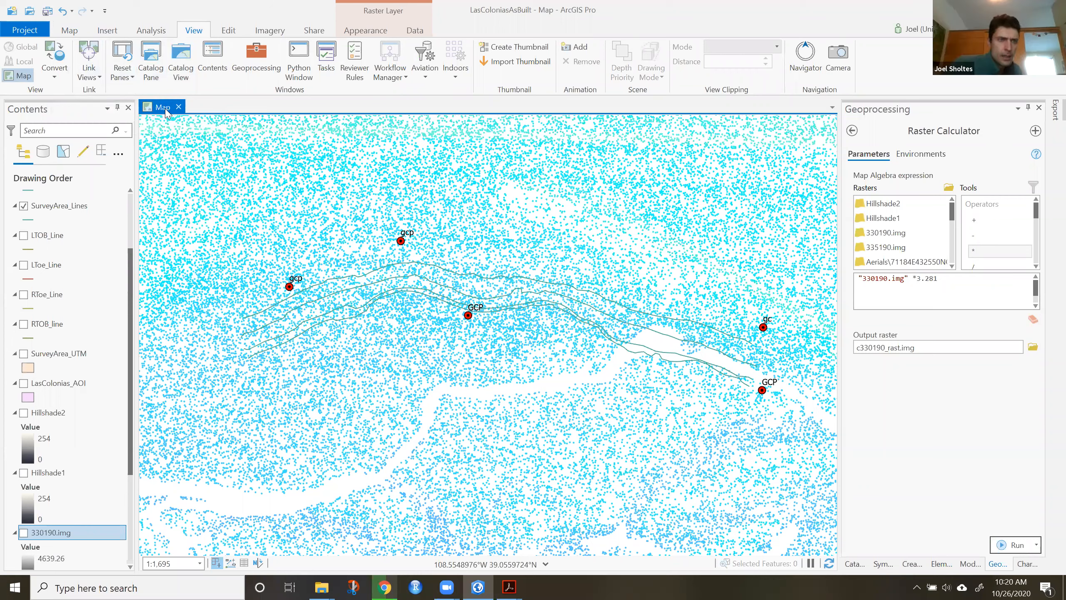
scroll(68, 294, "up", 3)
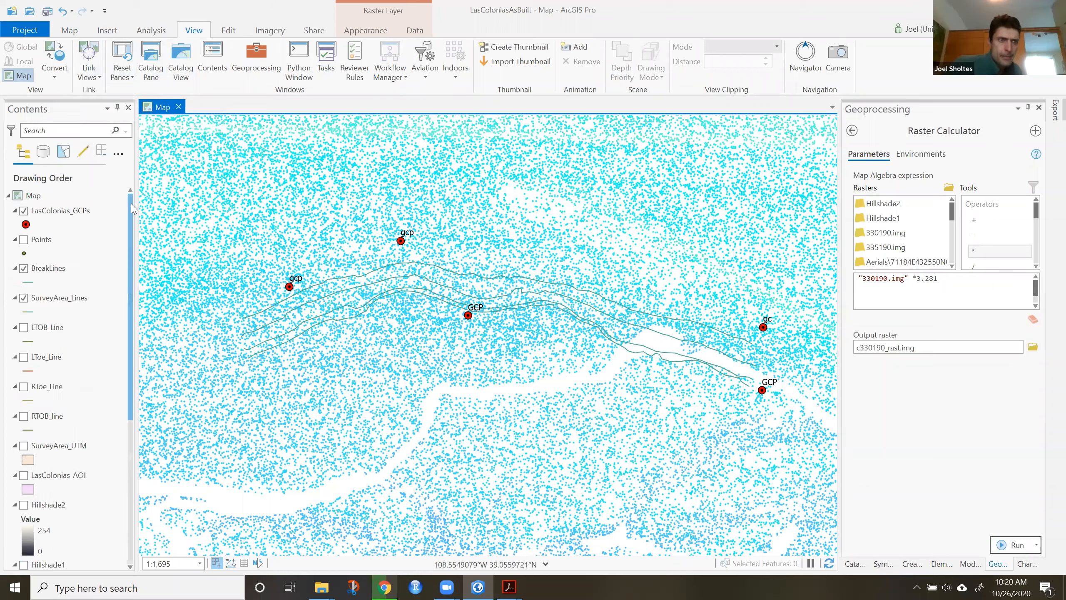
left_click(56, 77)
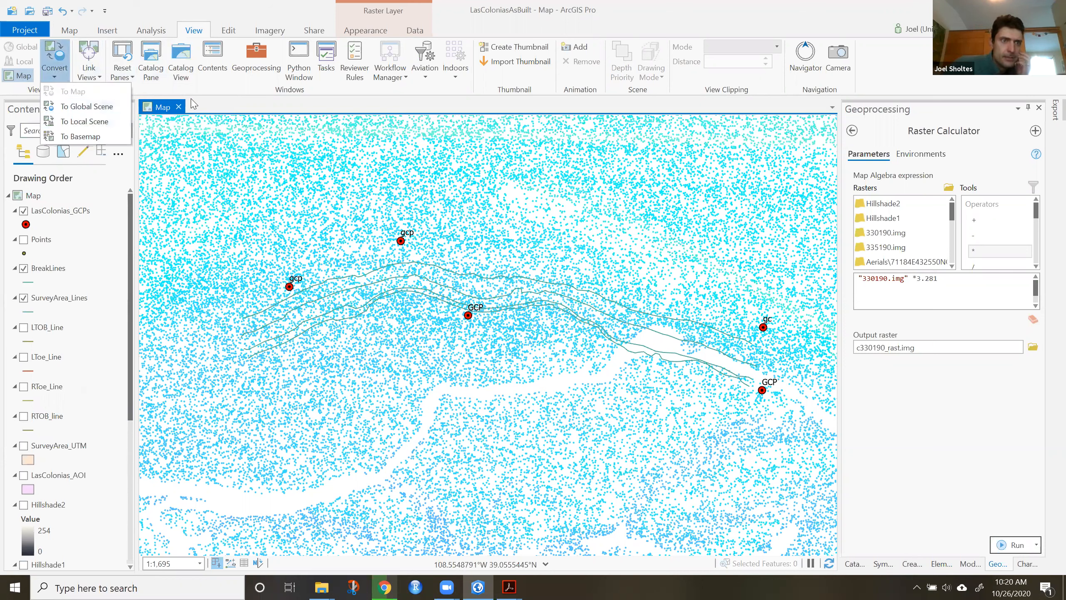
left_click(211, 112)
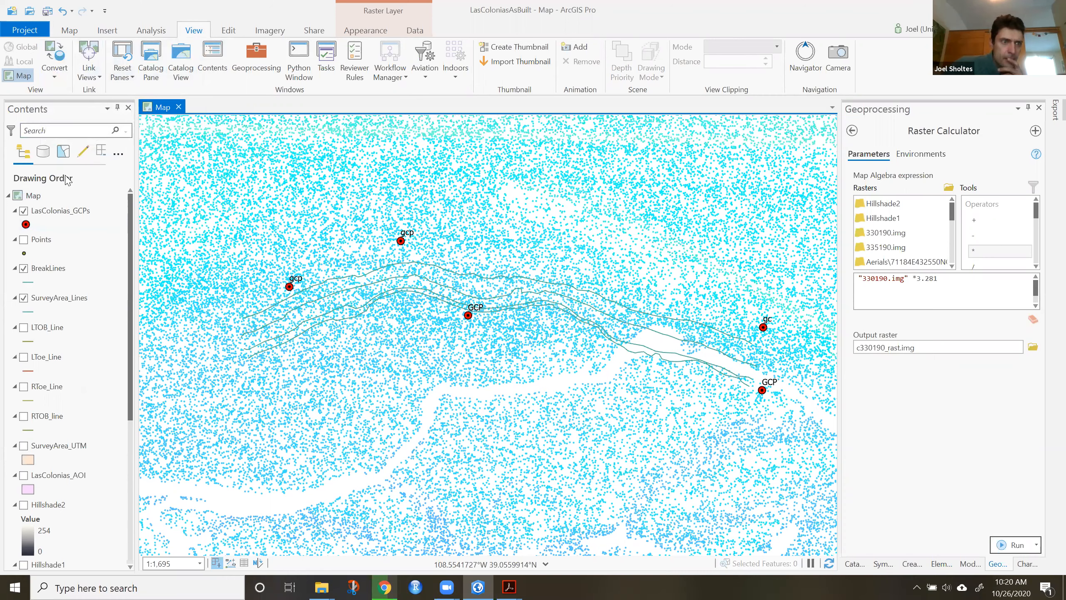
left_click_drag(378, 339, 368, 357)
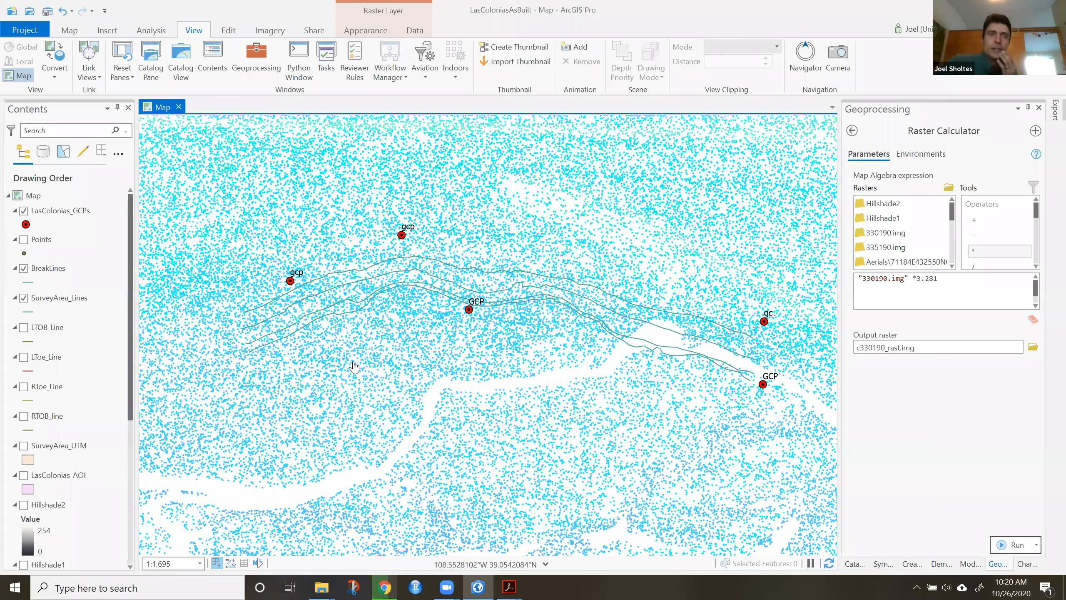
left_click_drag(328, 389, 350, 368)
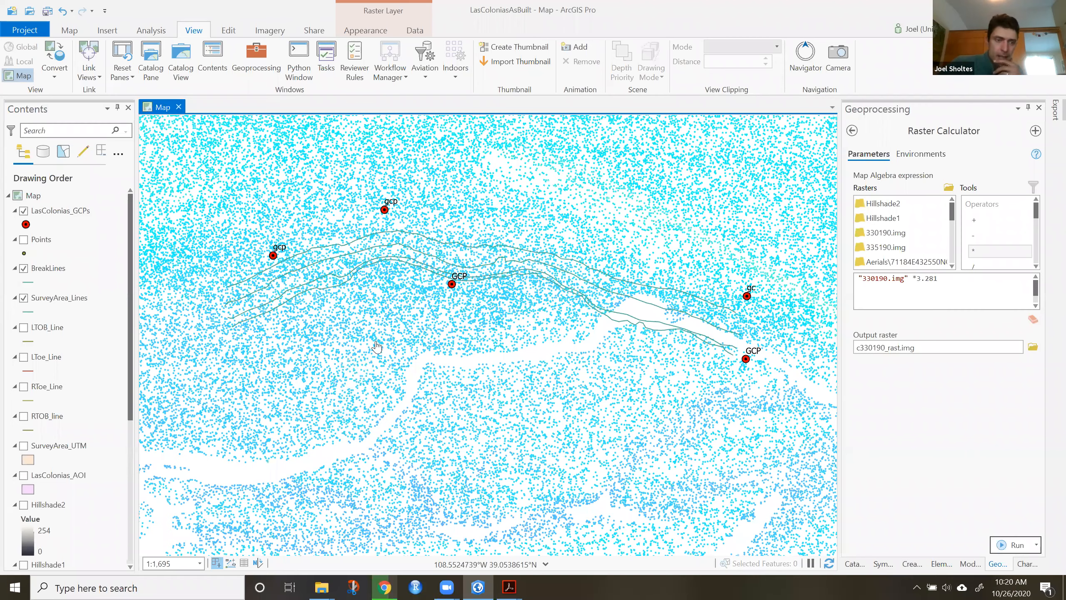
left_click_drag(376, 346, 424, 272)
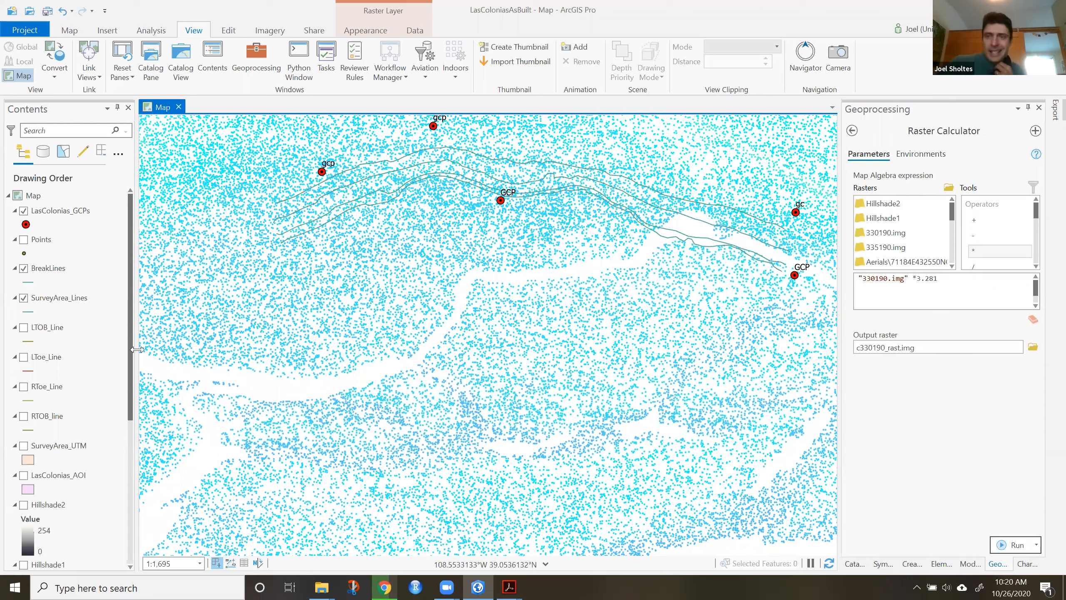
scroll(58, 469, "down", 8)
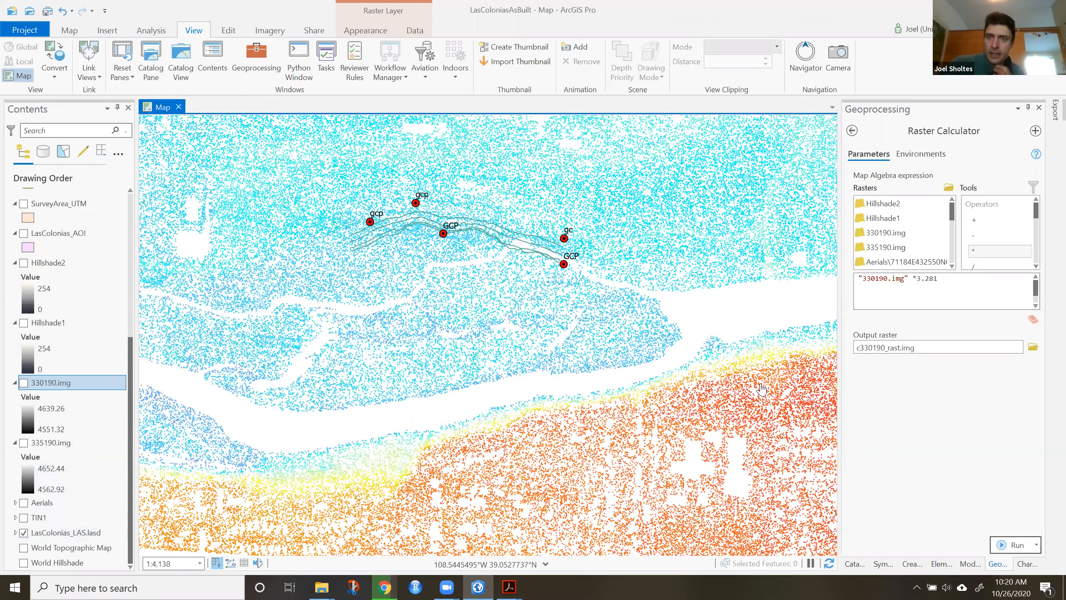
Browse the project's LasColoniasAsBuilt.gdb database and the LAS_Data folder under LasColonias_Survey to review the available data.
left_click(855, 564)
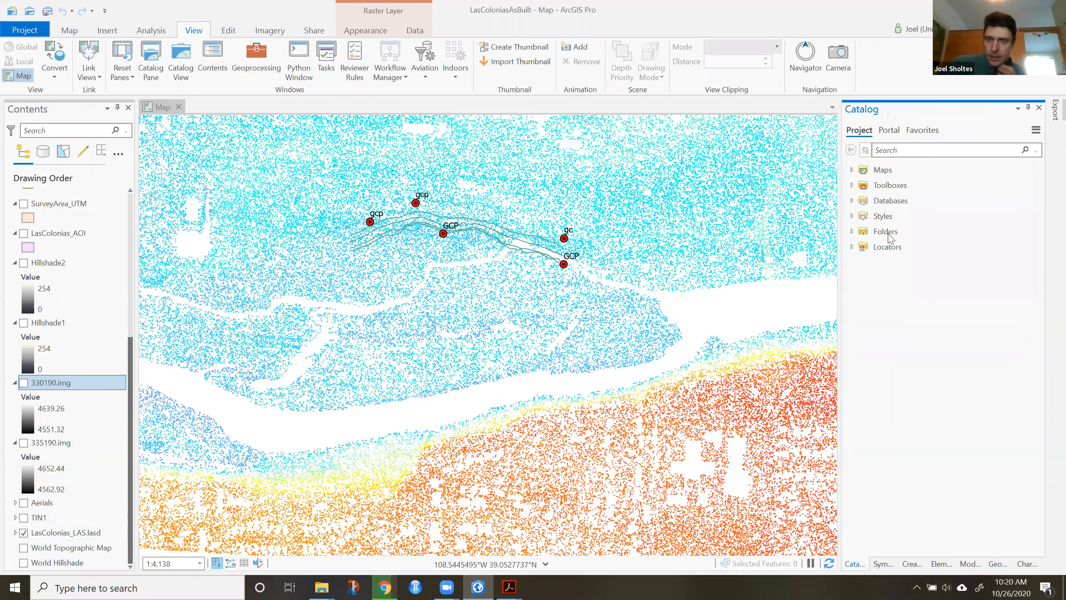
left_click(852, 200)
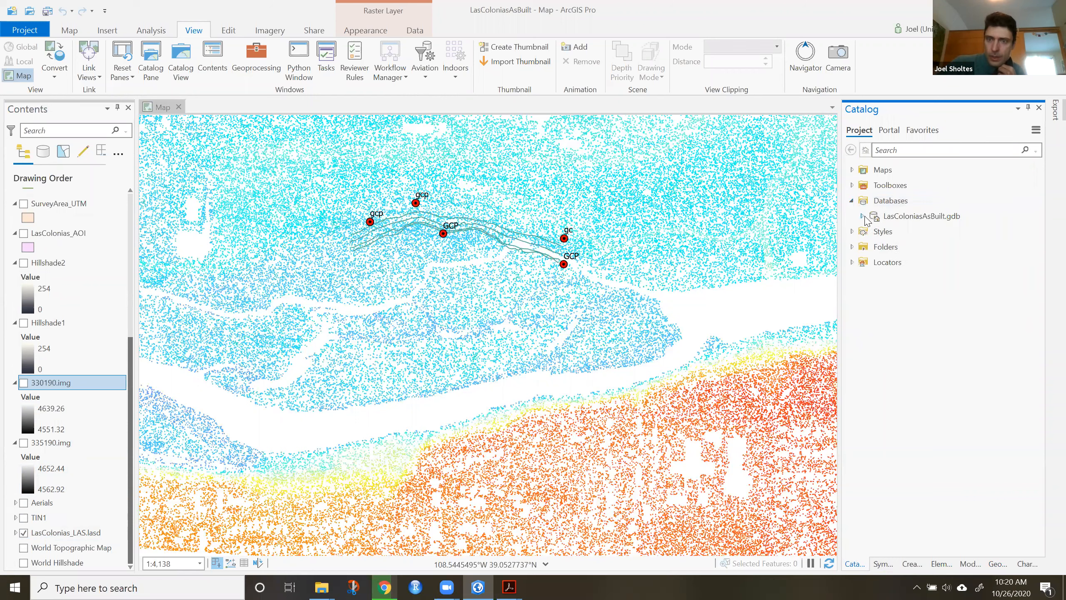
left_click(862, 216)
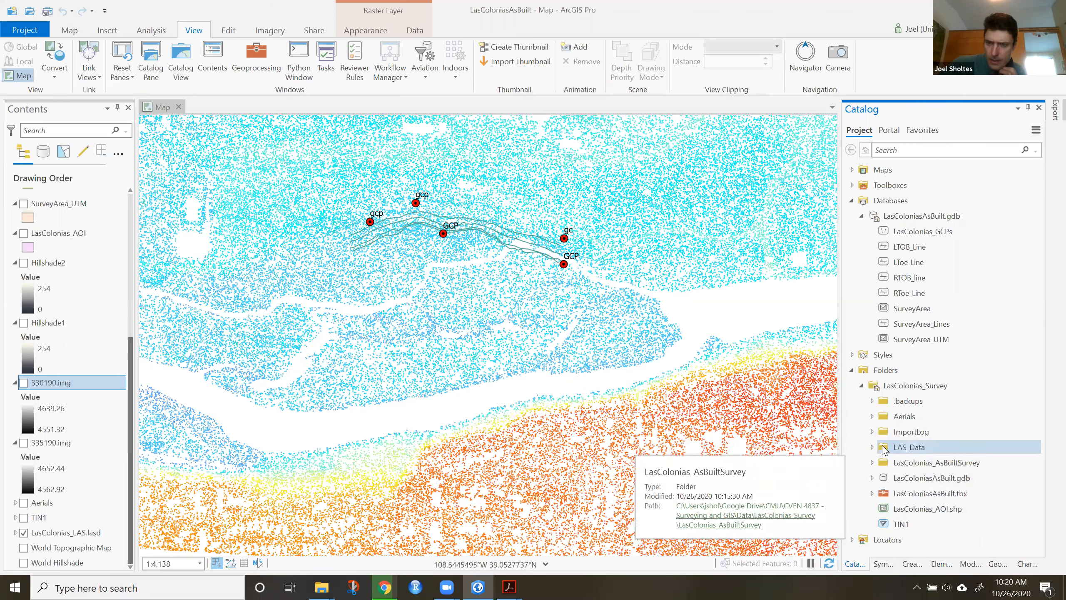
left_click(873, 447)
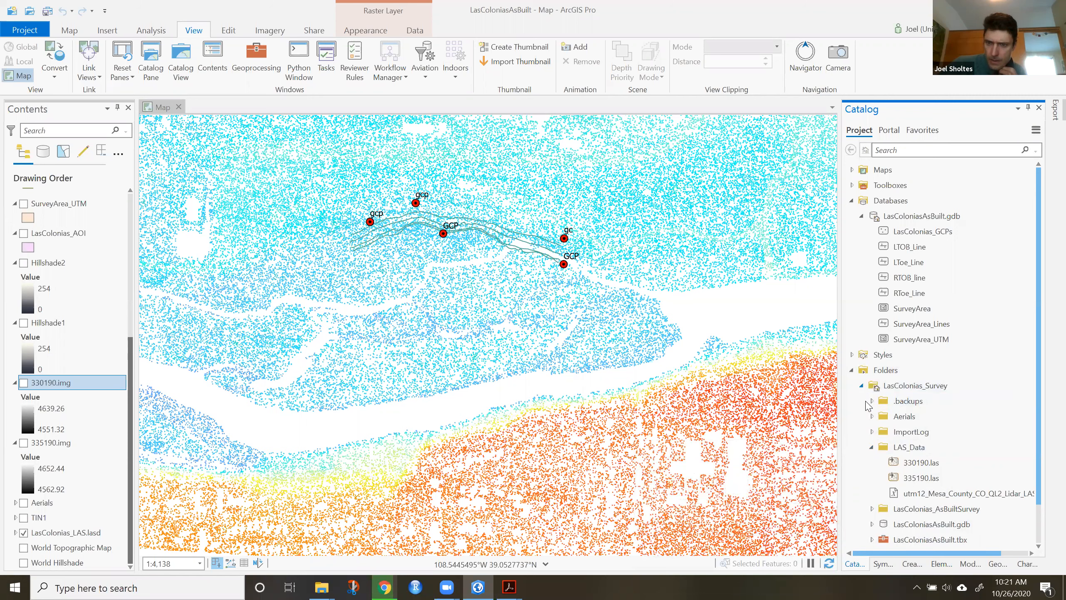
scroll(880, 433, "down", 1)
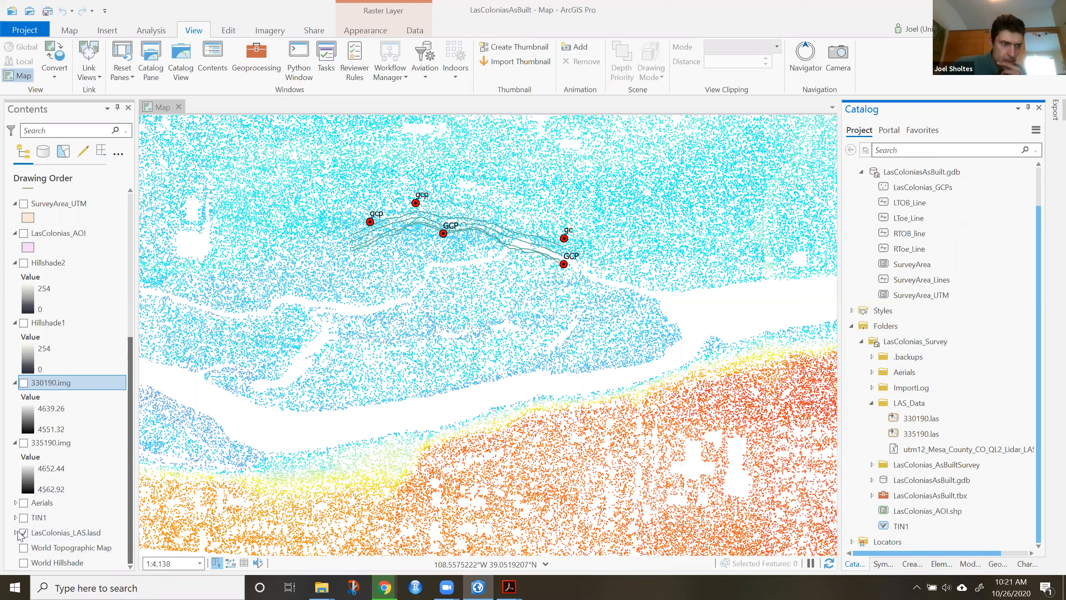
Apply the Ground LAS filter to the LasColonias_LAS.lasd layer.
left_click(76, 531)
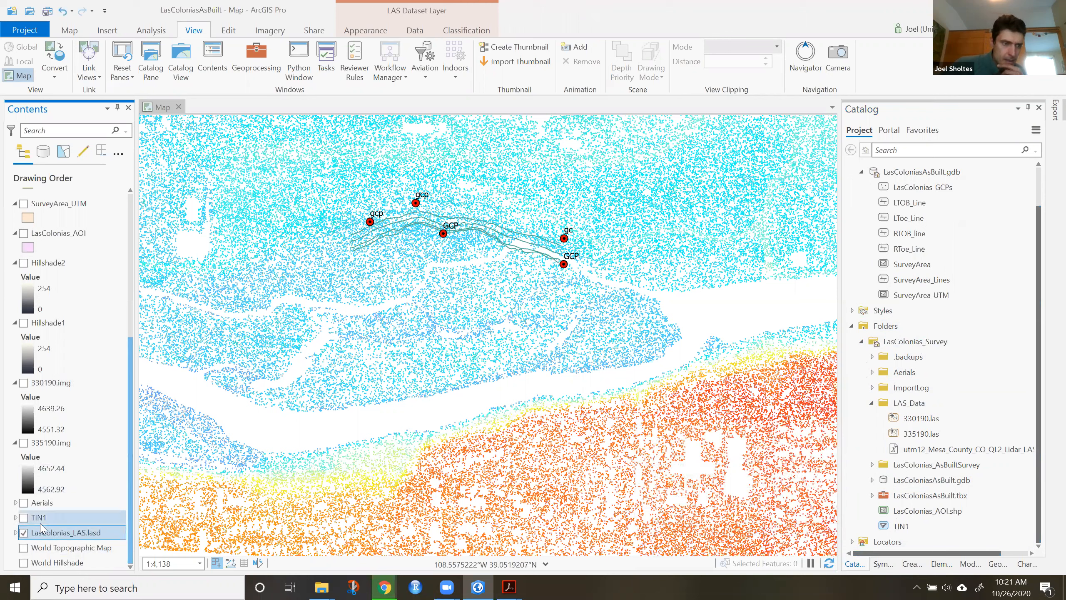
left_click(15, 532)
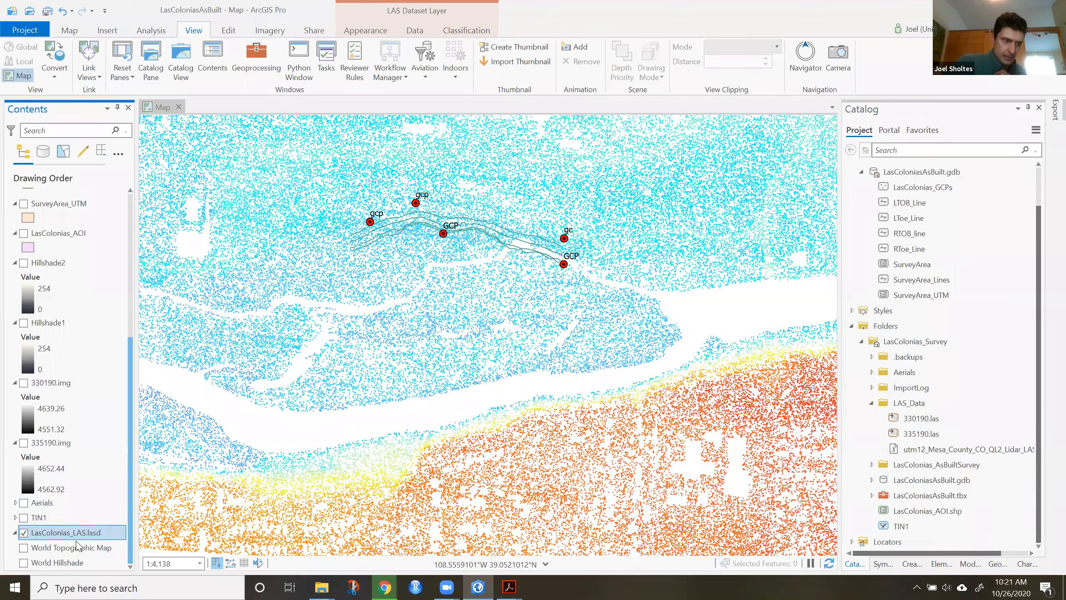
right_click(96, 537)
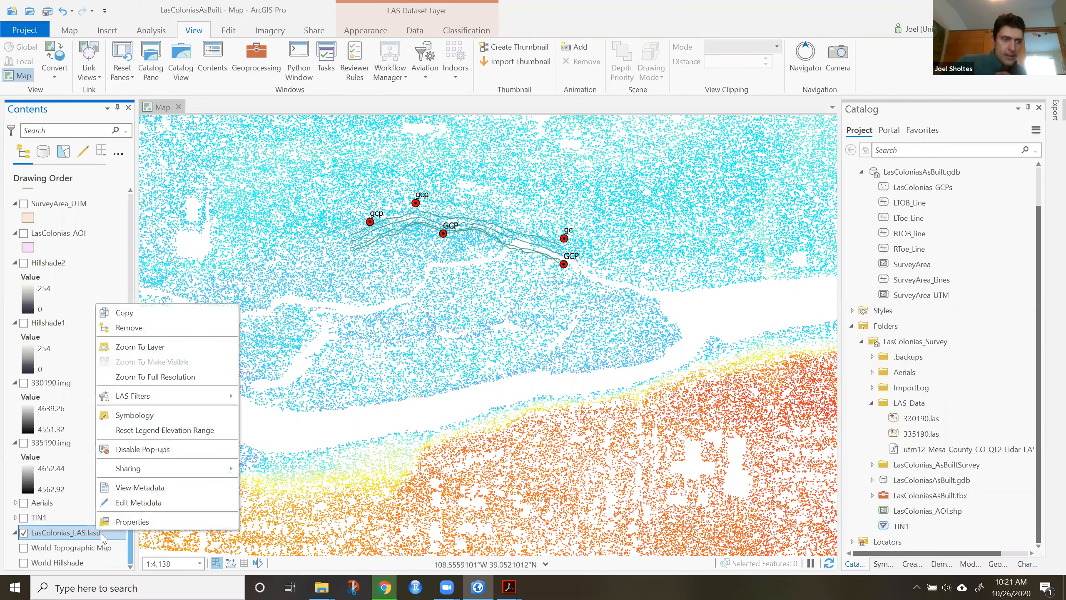
mouse_move(154, 404)
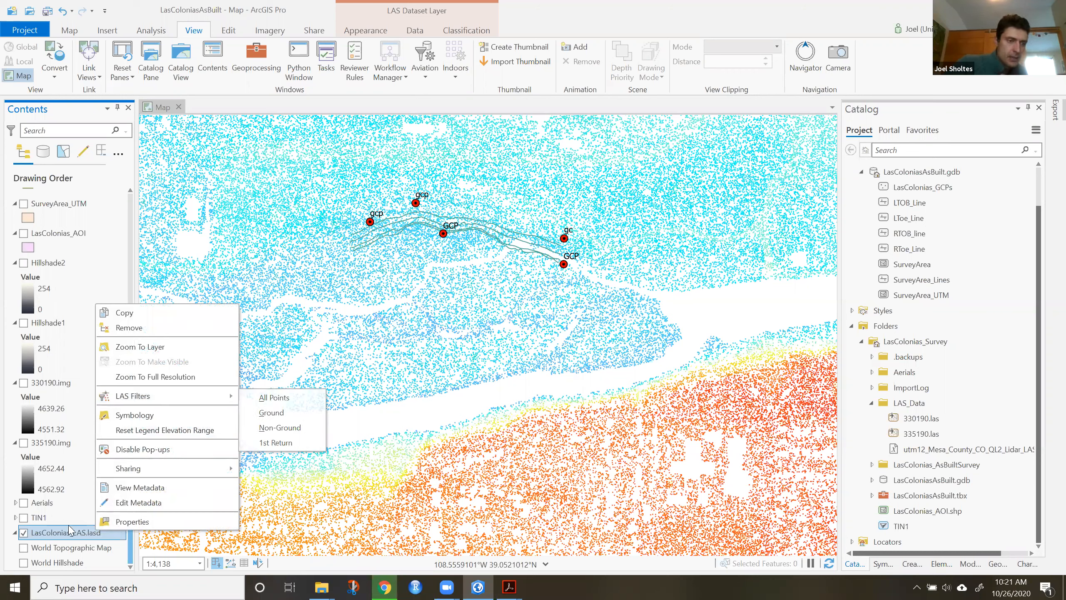
left_click(277, 414)
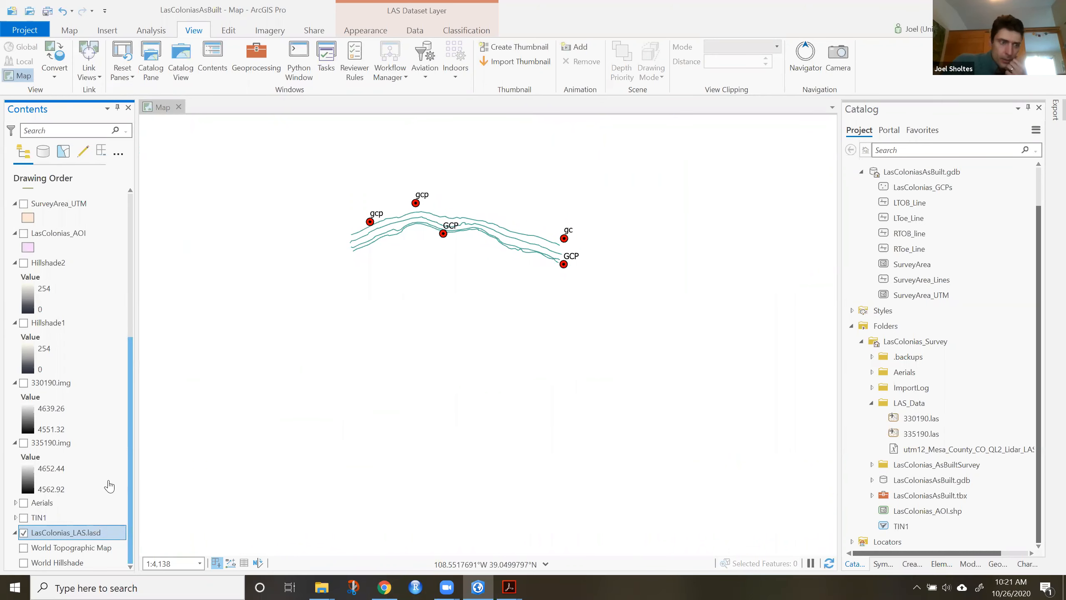
right_click(85, 536)
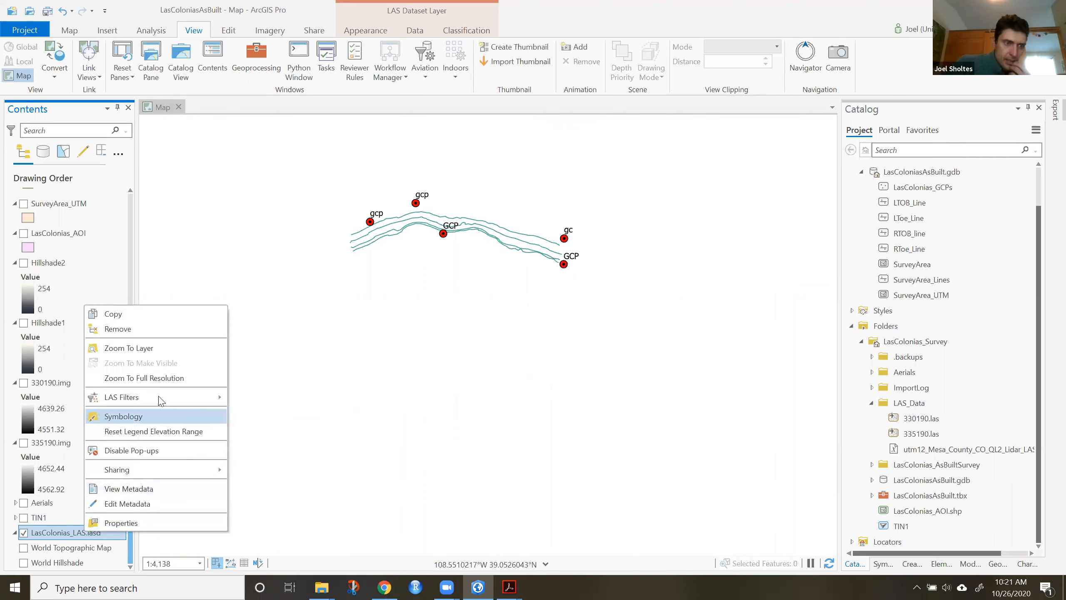
mouse_move(208, 398)
left_click(243, 415)
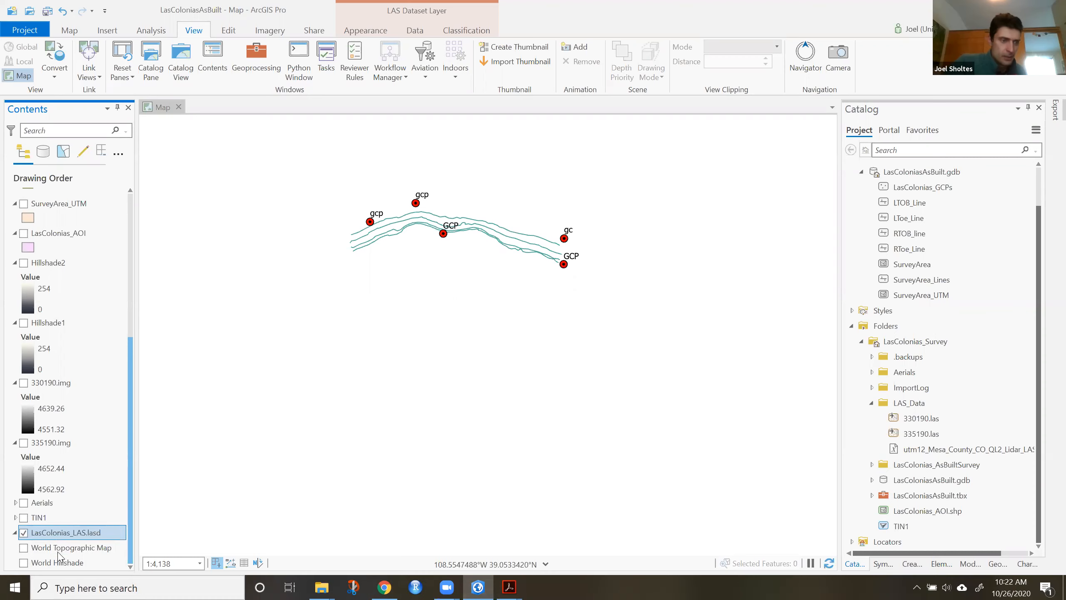
Examine the ground-filtered LAS points around the survey lines, control points and river channel.
left_click(23, 532)
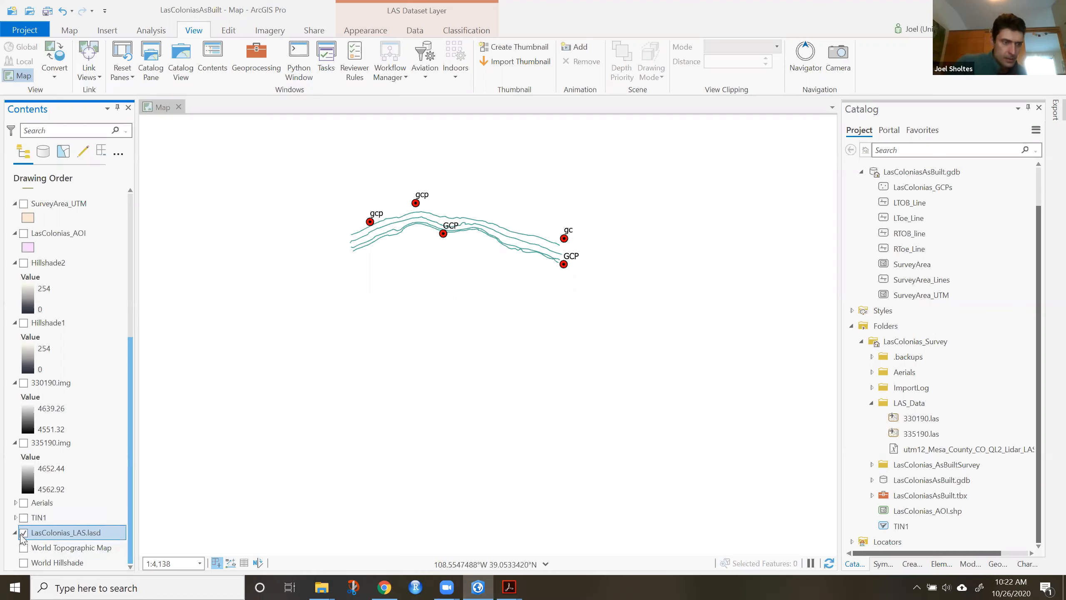
left_click_drag(334, 333, 478, 252)
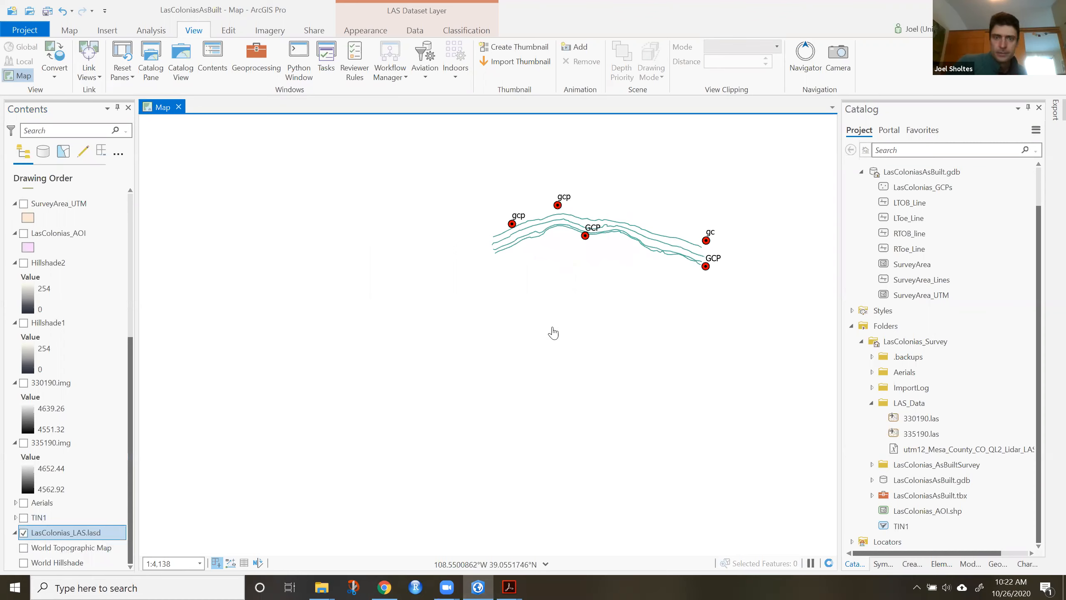
left_click_drag(602, 292, 640, 246)
left_click_drag(369, 457, 412, 364)
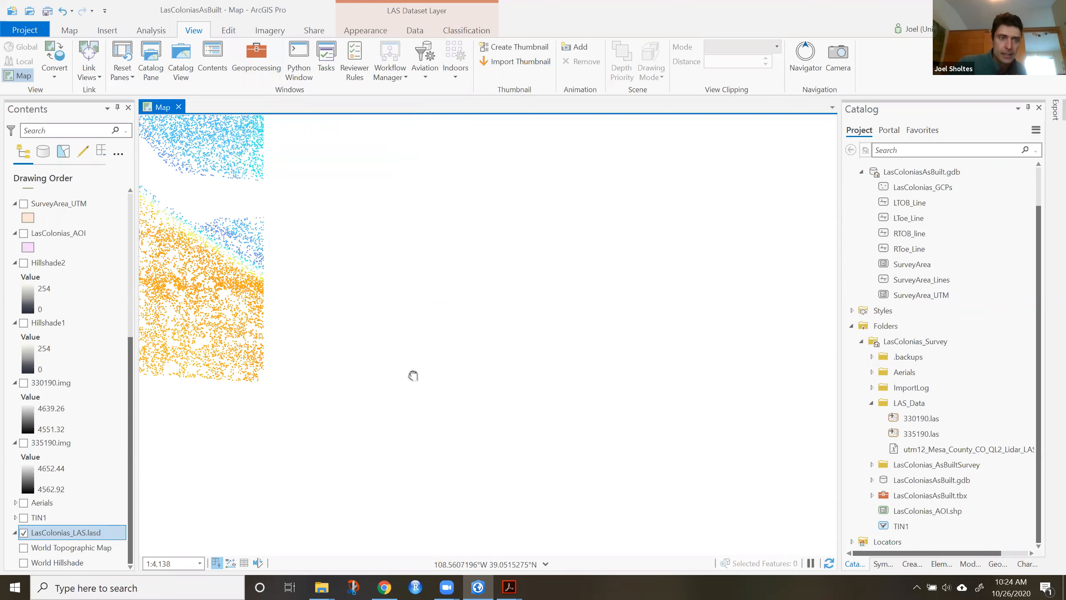
left_click_drag(610, 300, 419, 340)
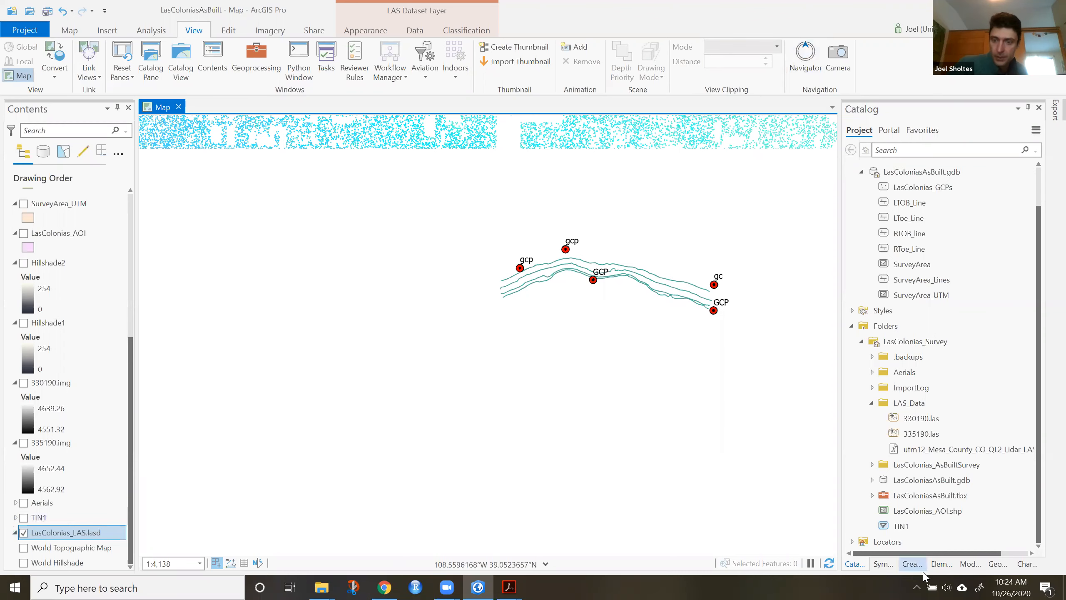
Search the geoprocessing tools for "LAS to tin" and open the LAS Dataset To TIN tool.
left_click(998, 563)
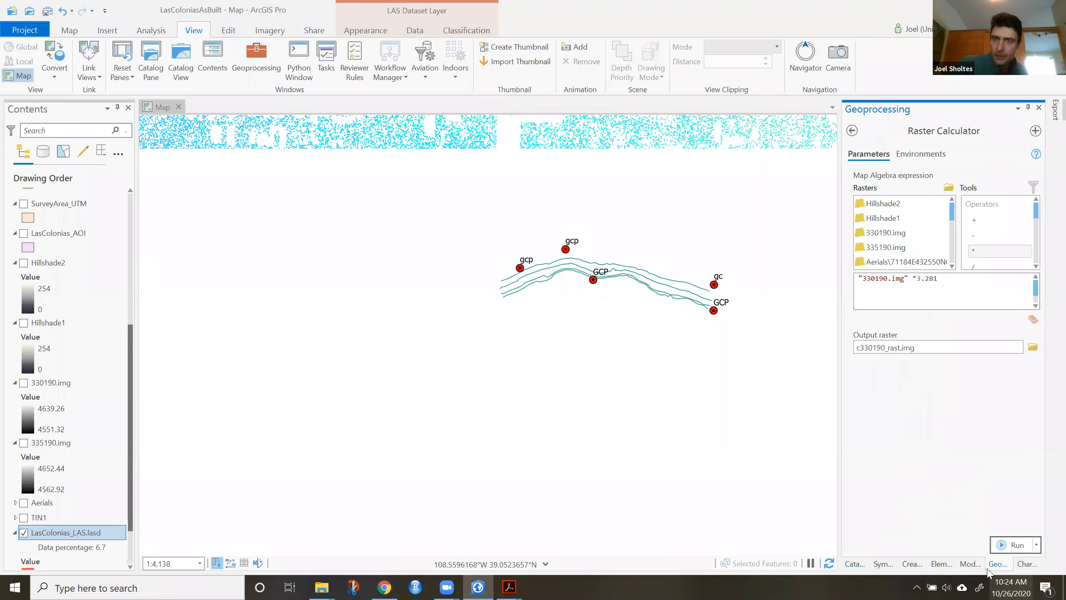
left_click(852, 131)
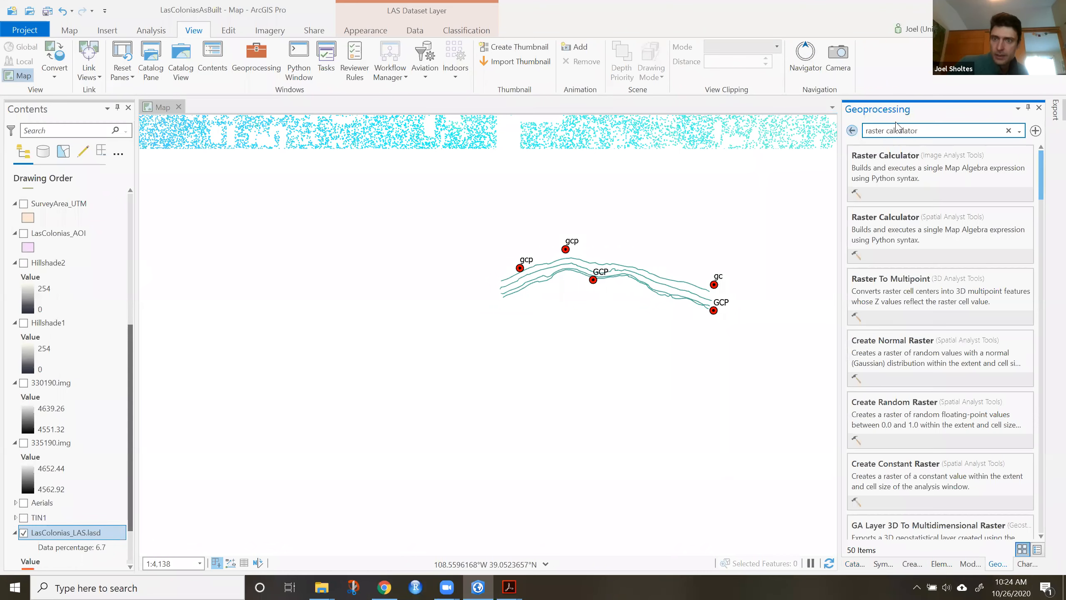
type("LAS")
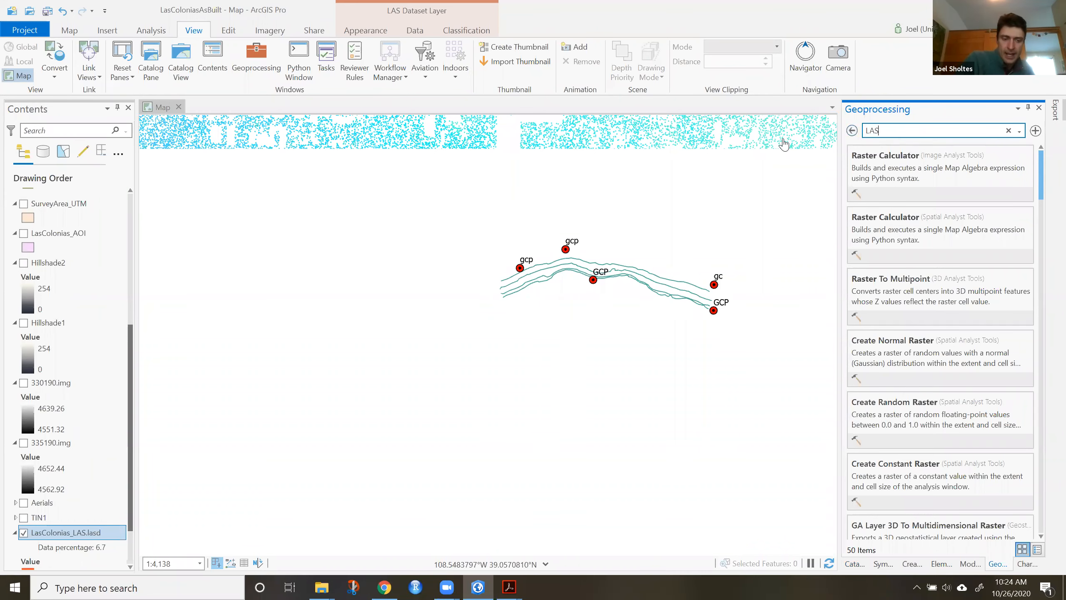
type(" to tin")
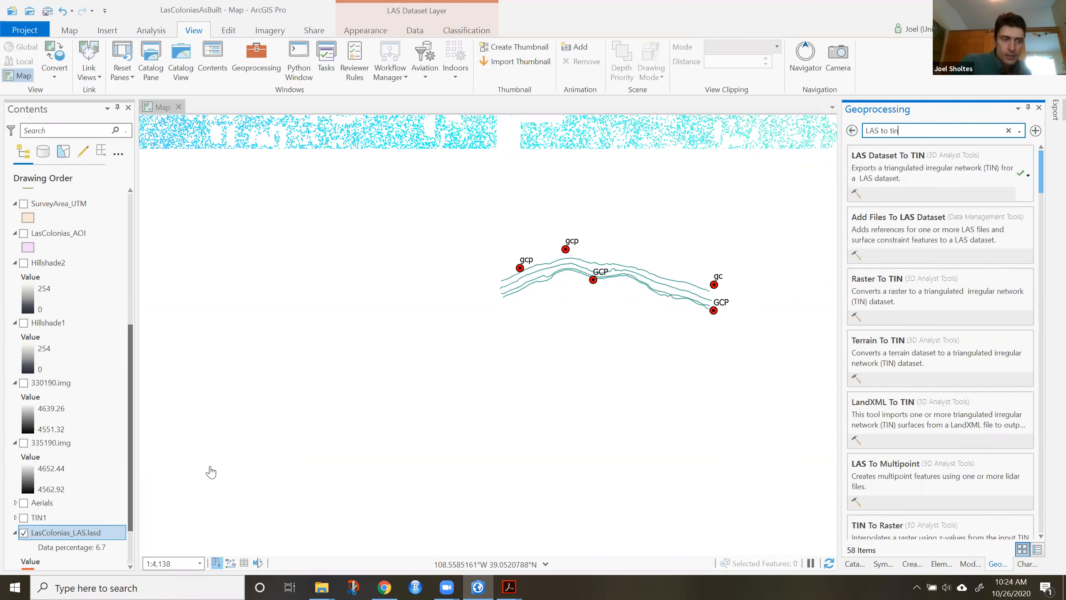
left_click(892, 161)
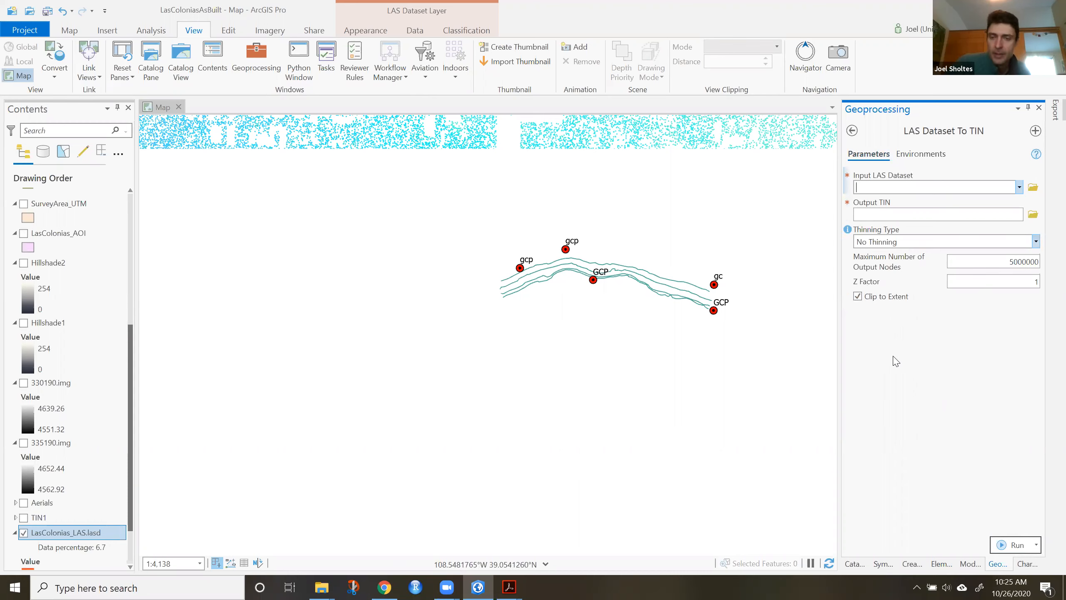
Turn on the TIN1 layer and inspect the surface around the survey lines and river channel.
left_click(24, 517)
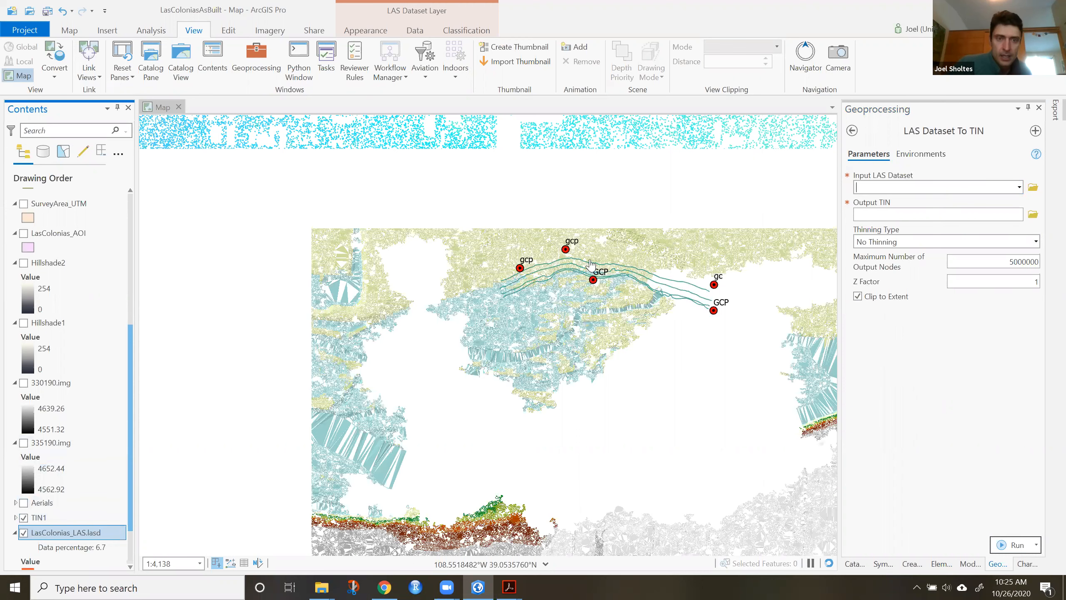
left_click_drag(592, 268, 439, 238)
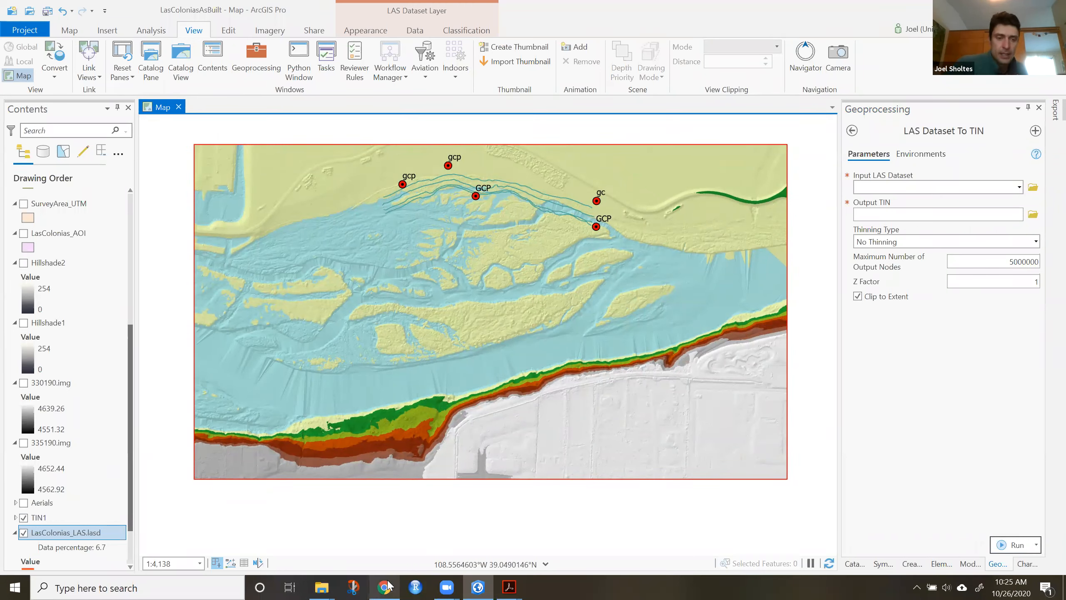
mouse_move(384, 586)
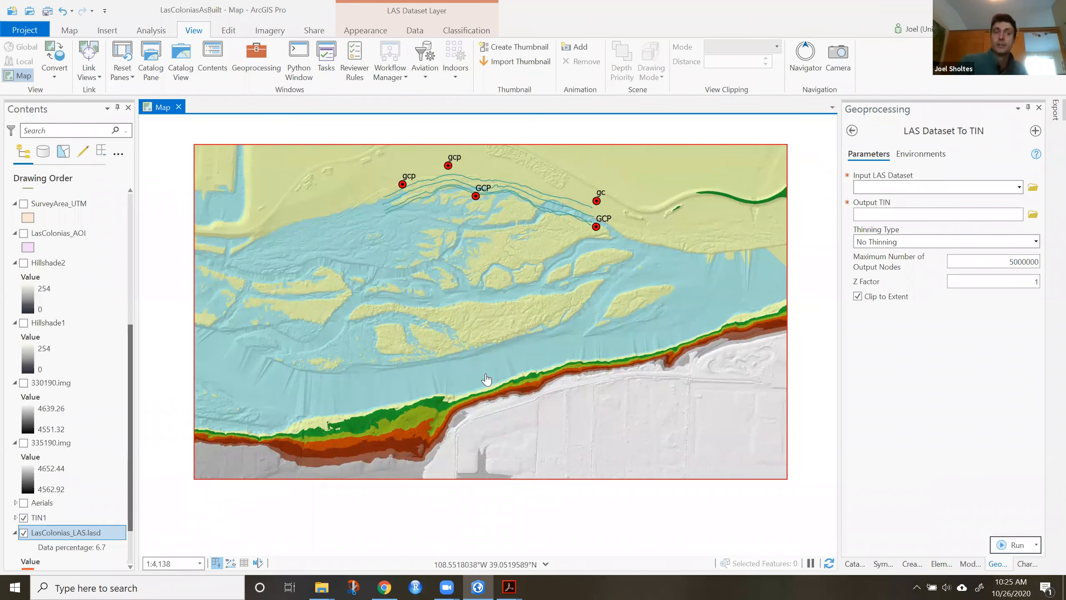
left_click_drag(461, 262, 471, 328)
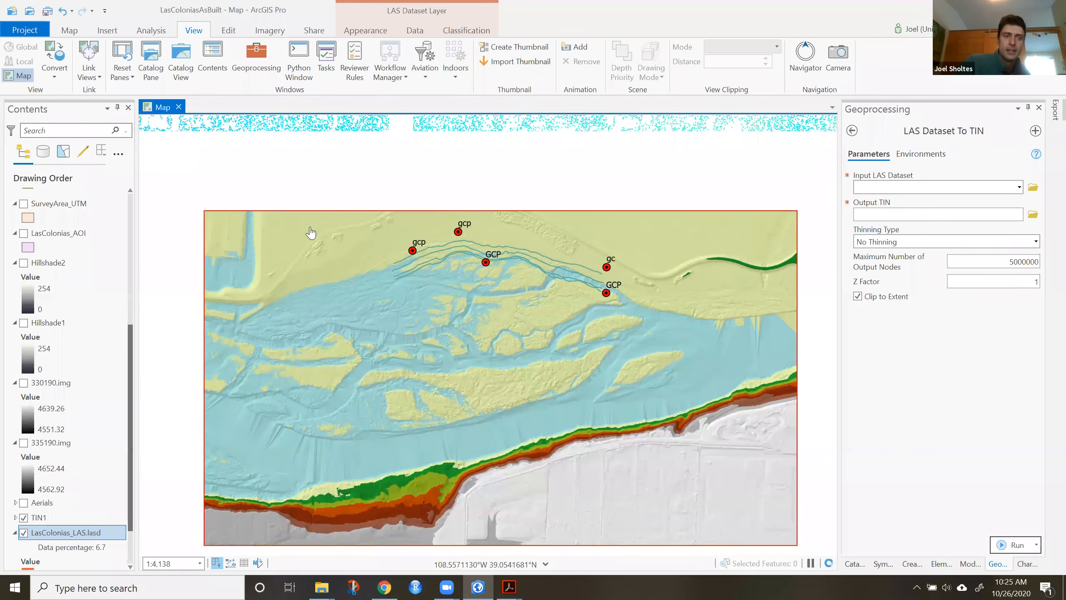
left_click_drag(562, 388, 552, 310)
Turn off the LasColonias_GCPs and LasColonias_LAS.lasd layers to view TIN1 with the survey lines only.
scroll(26, 217, "up", 5)
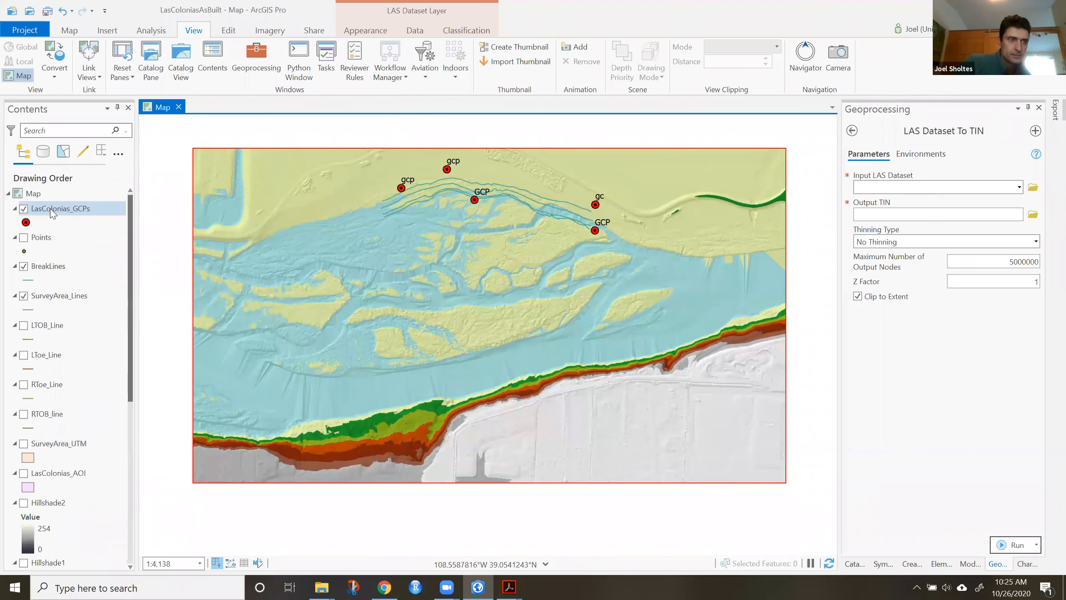
left_click(23, 211)
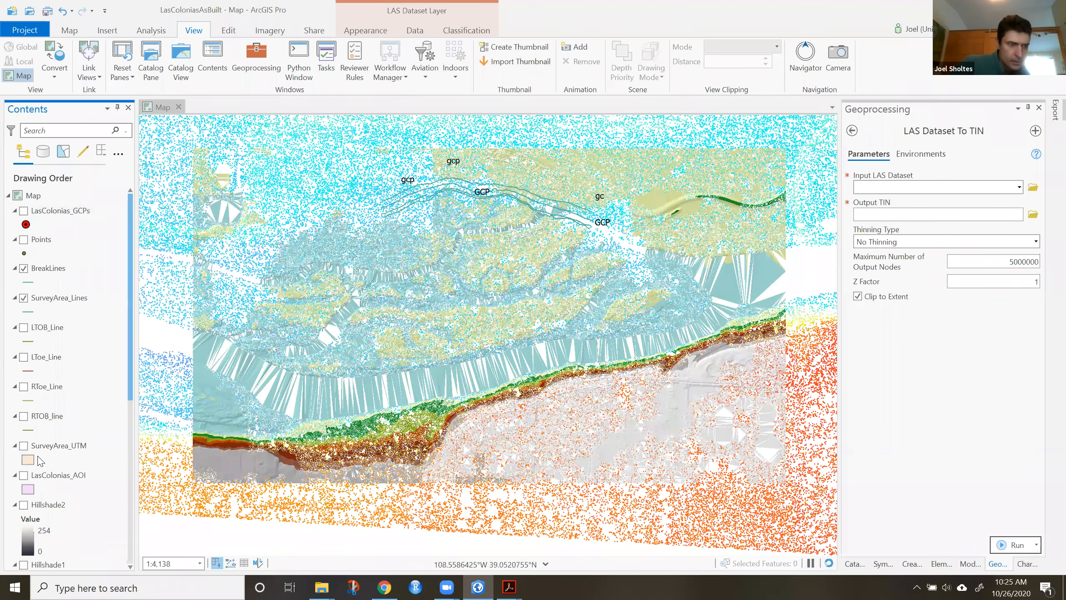
scroll(35, 479, "down", 8)
left_click(23, 475)
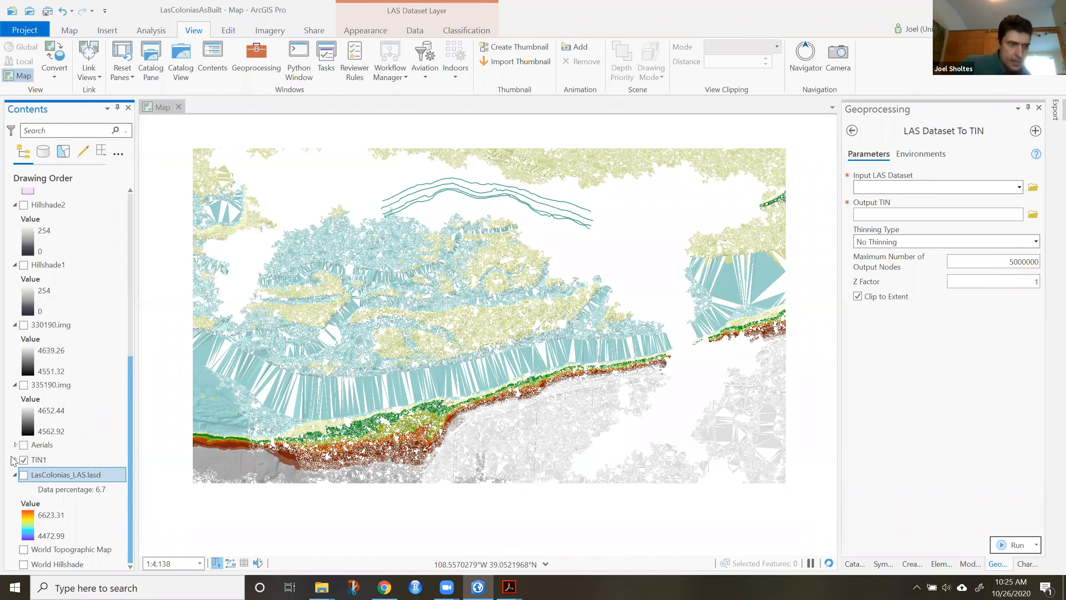
scroll(423, 278, "up", 3)
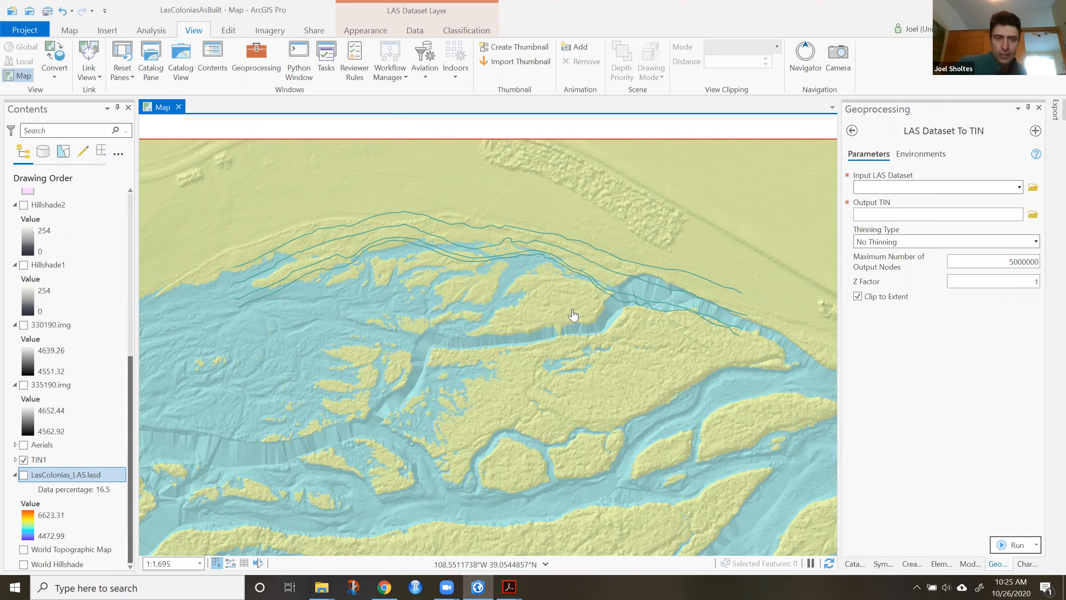
left_click_drag(596, 306, 564, 262)
Switch to the GPS Survey to Surface PDF in Acrobat and highlight the instruction for converting the TIN to nodal points.
left_click(509, 587)
scroll(405, 429, "down", 1)
scroll(409, 281, "up", 1)
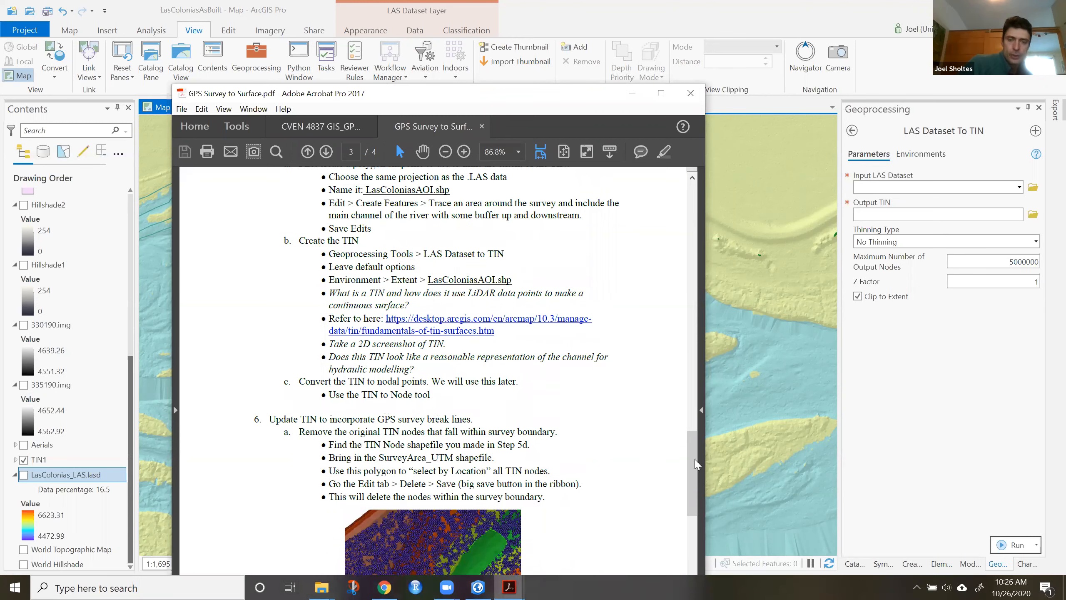
left_click_drag(693, 462, 693, 485)
left_click_drag(299, 248, 430, 262)
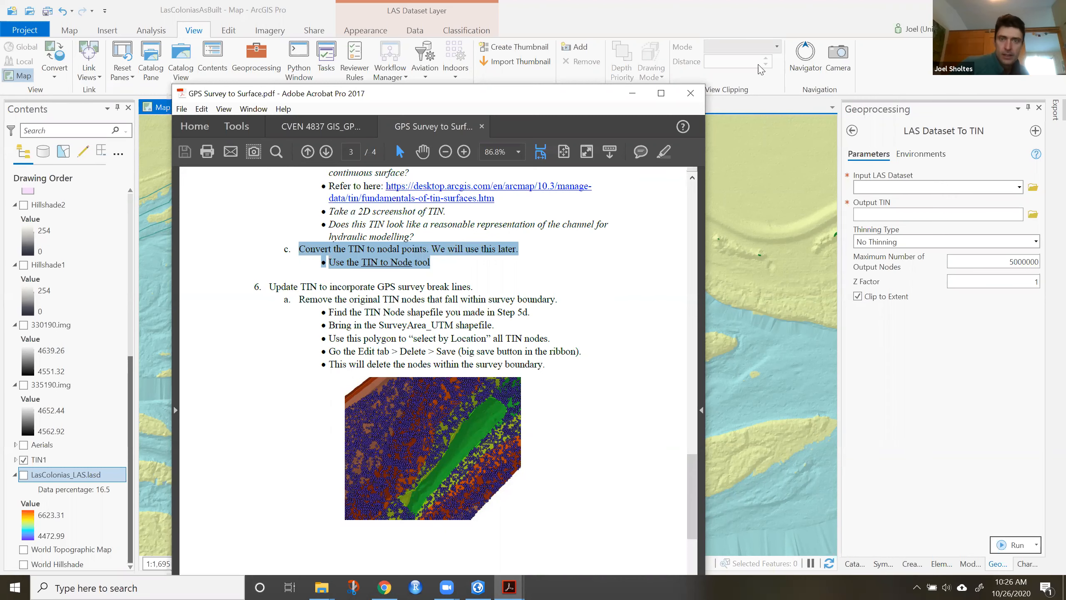
Switch back to ArcGIS Pro, turn on the LasColonias_LAS.lasd layer and place TIN1 below it in the drawing order.
left_click(748, 107)
scroll(508, 336, "up", 10)
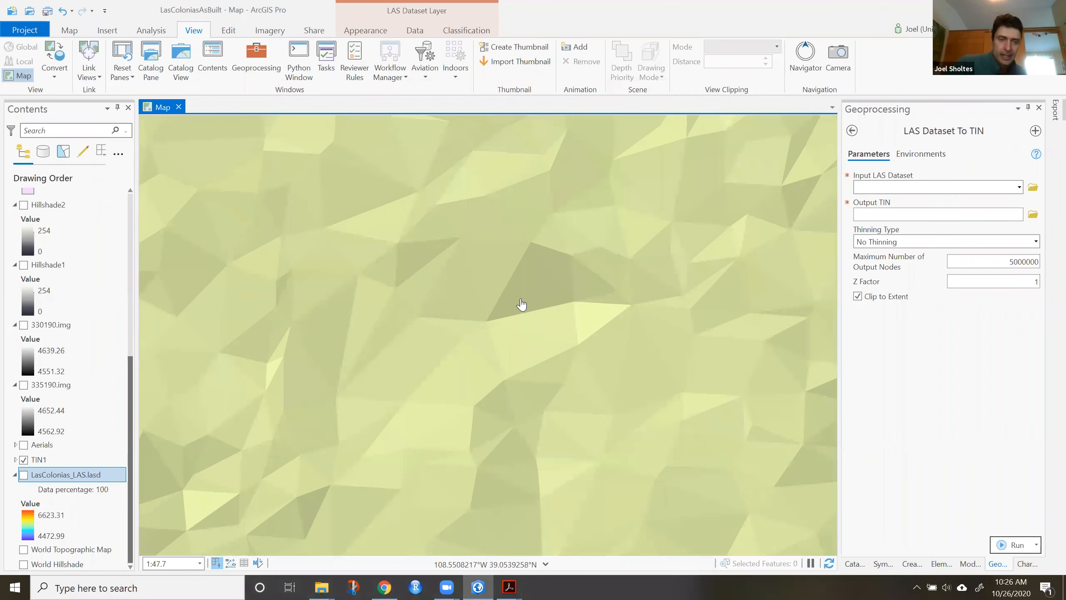
left_click_drag(469, 226, 422, 482)
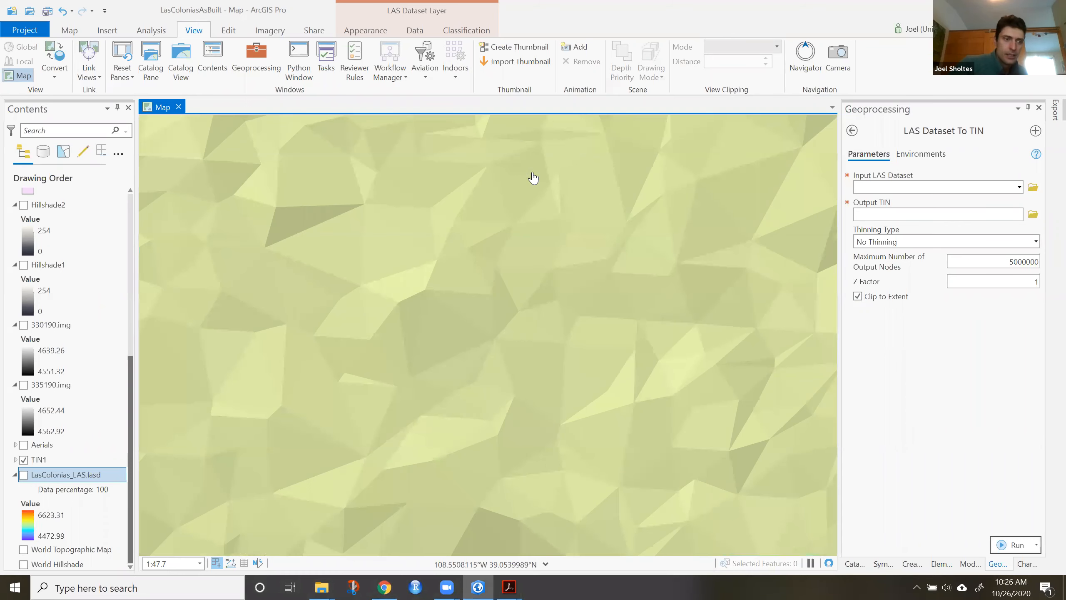
left_click_drag(533, 178, 461, 555)
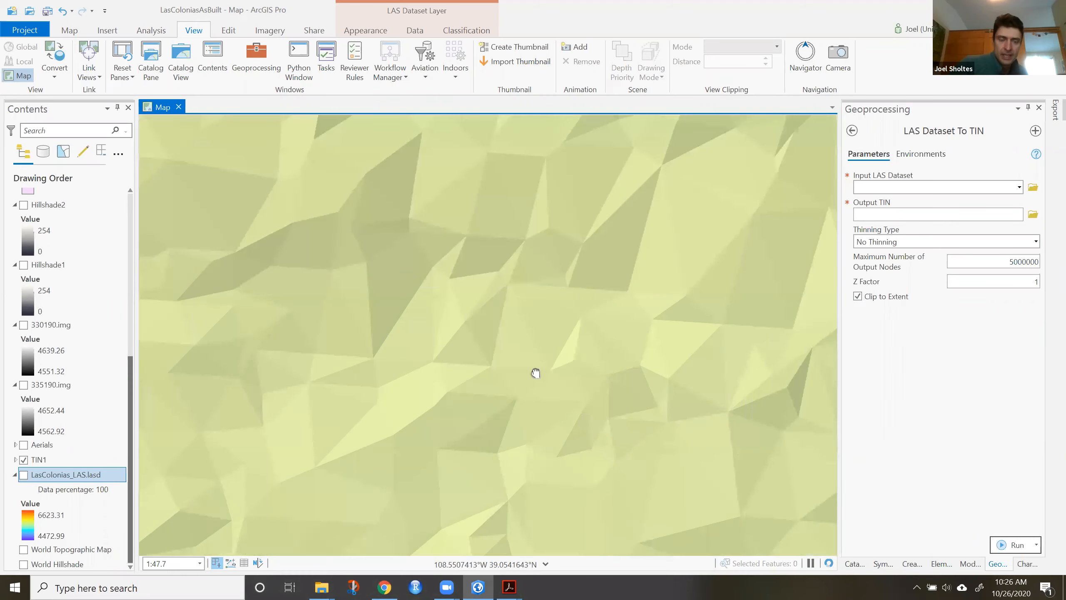
left_click_drag(521, 219, 533, 483)
left_click(23, 475)
left_click_drag(39, 460, 45, 546)
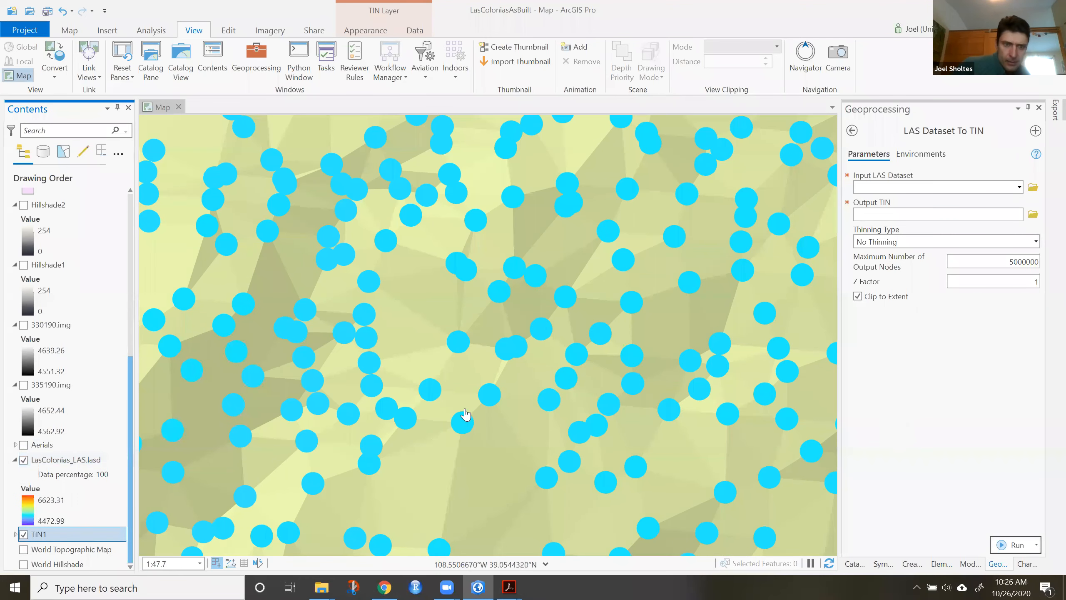
Compare the LAS points with the TIN1 triangles along the banks and across the channel, and turn off the LasColonias_LAS.lasd layer.
left_click_drag(441, 274, 660, 424)
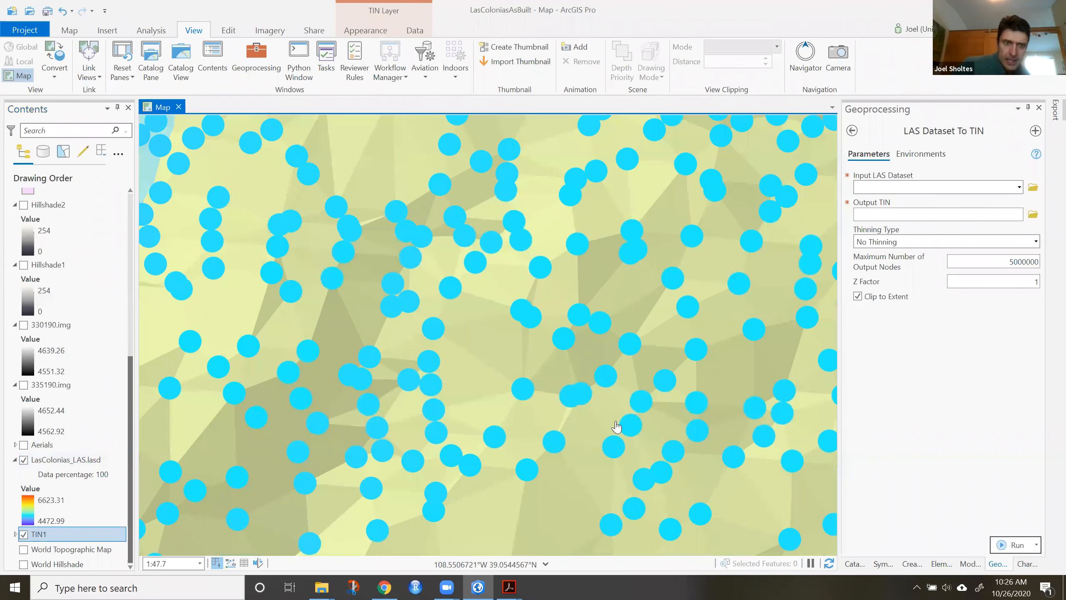
left_click_drag(399, 256, 543, 409)
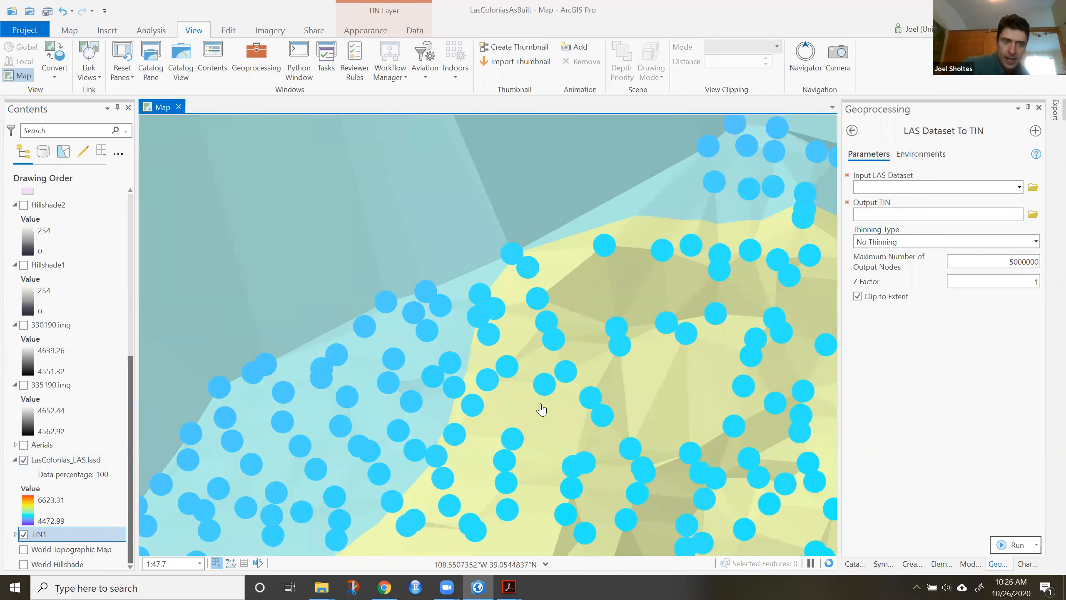
left_click_drag(649, 281, 441, 385)
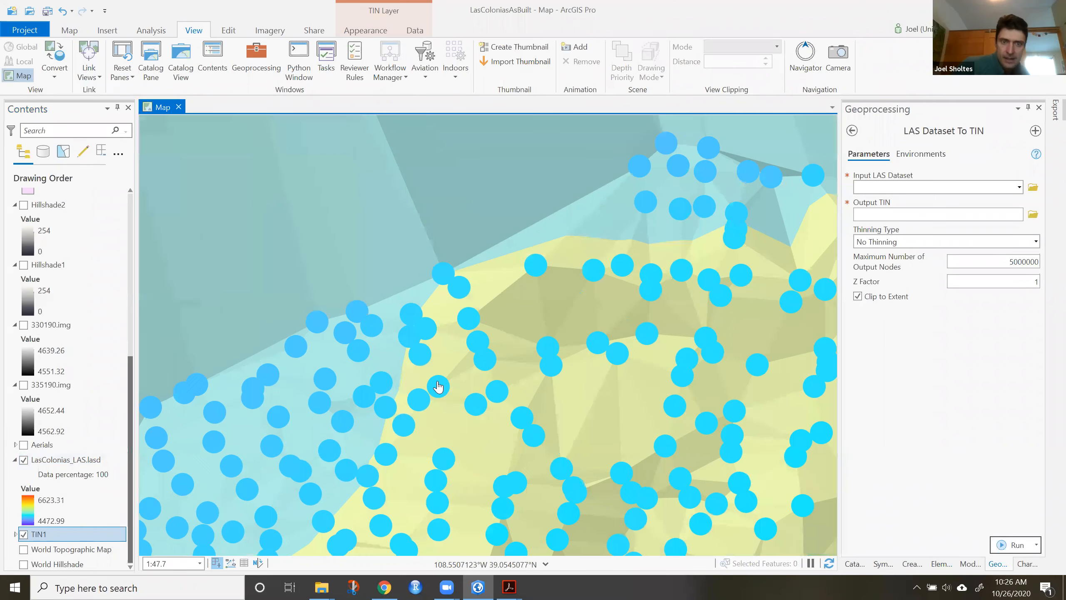
left_click_drag(642, 351, 653, 409)
scroll(588, 303, "down", 4)
left_click_drag(441, 202, 500, 296)
scroll(500, 295, "up", 2)
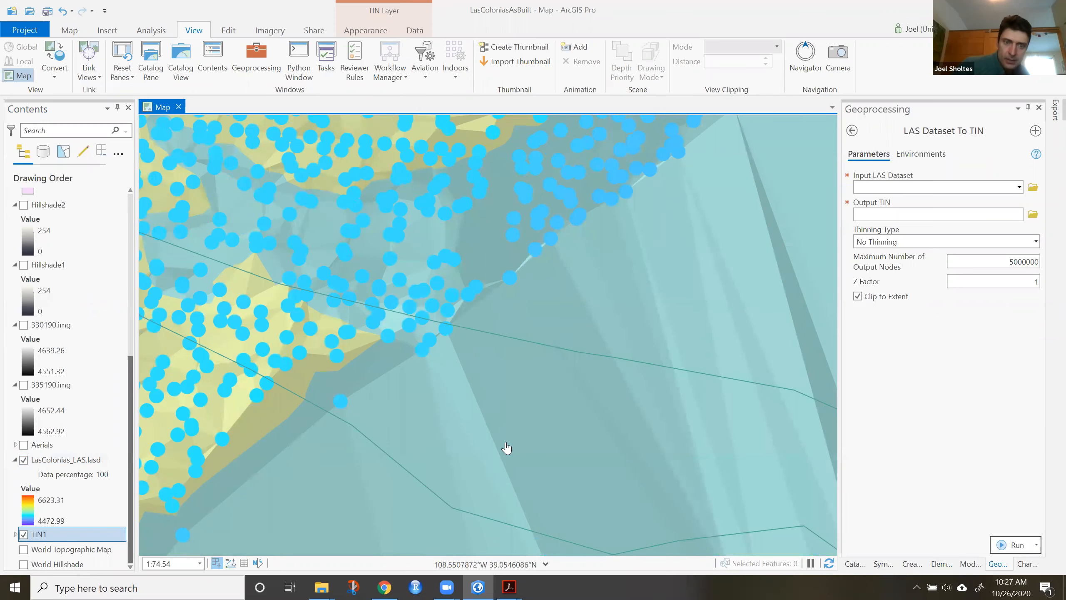
left_click_drag(535, 430, 515, 242)
scroll(505, 258, "down", 2)
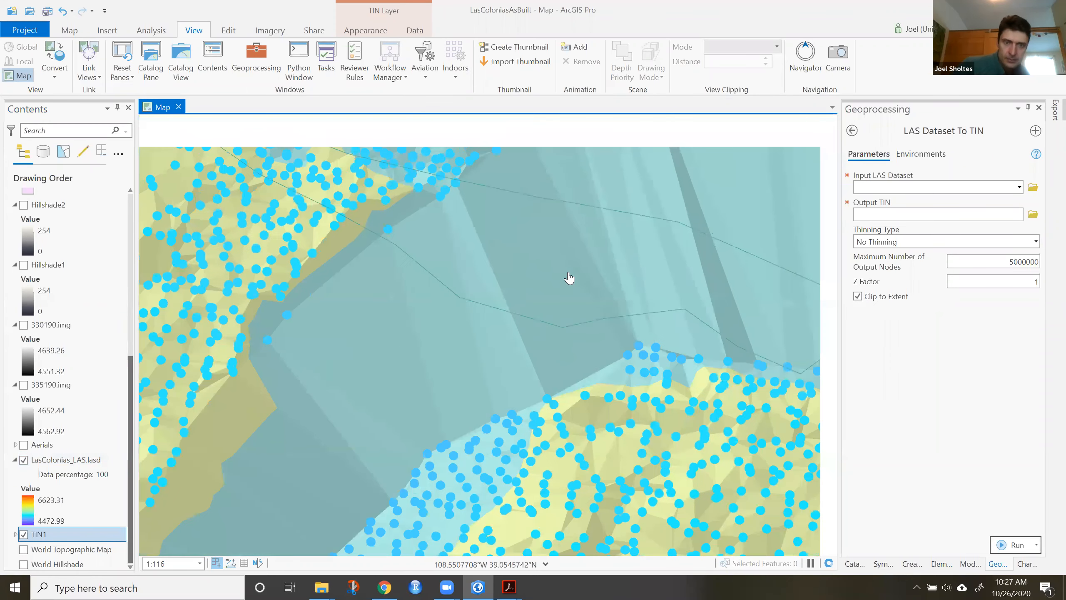
scroll(524, 268, "down", 4)
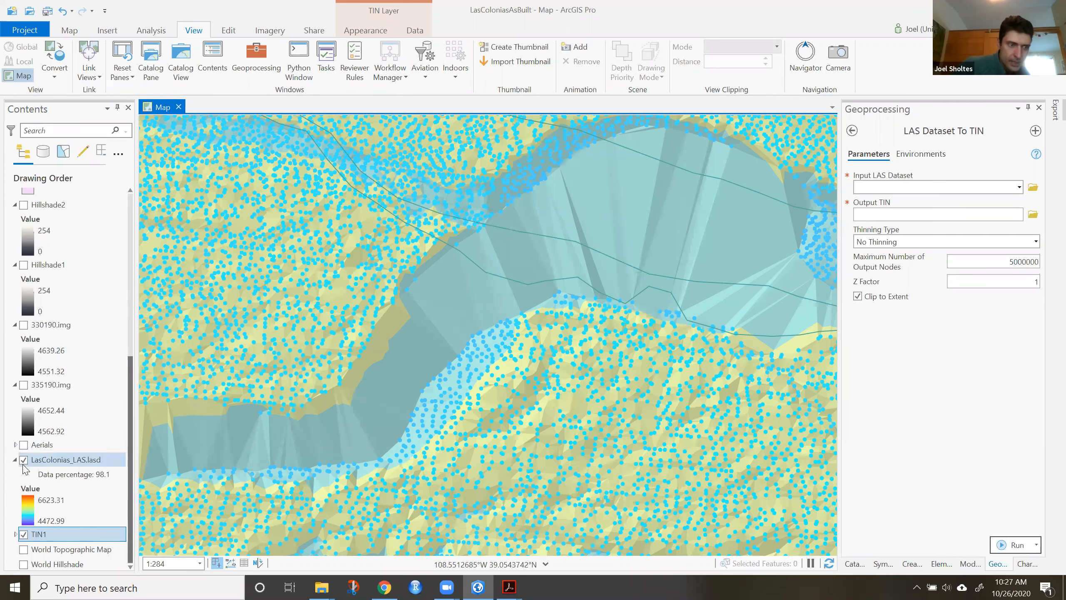
left_click(24, 459)
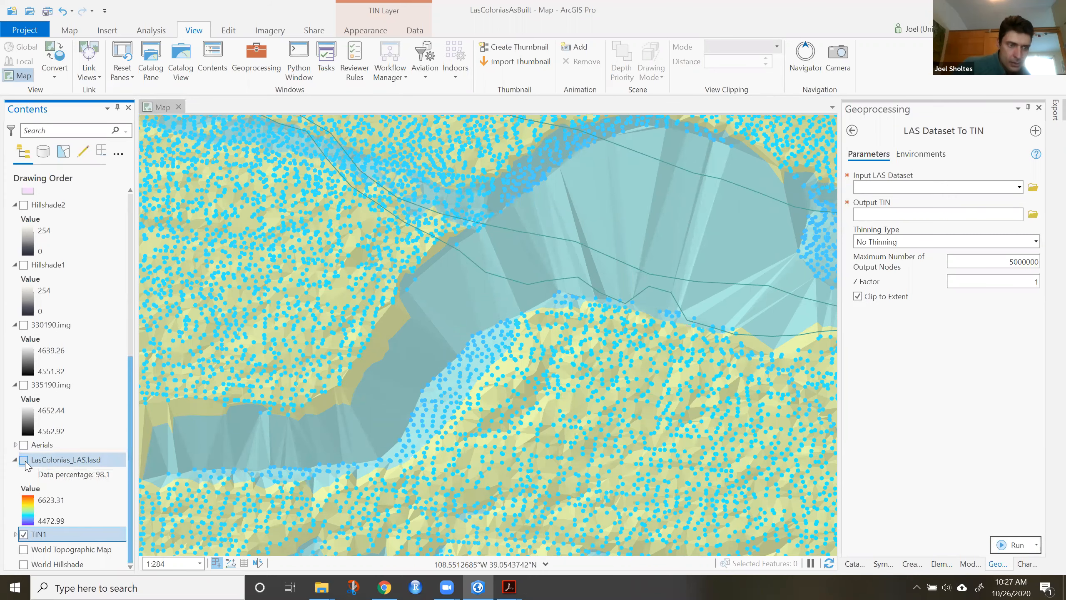
Search the geoprocessing tools for "tin to point" and open the TIN Node tool.
left_click(852, 131)
left_click(886, 132)
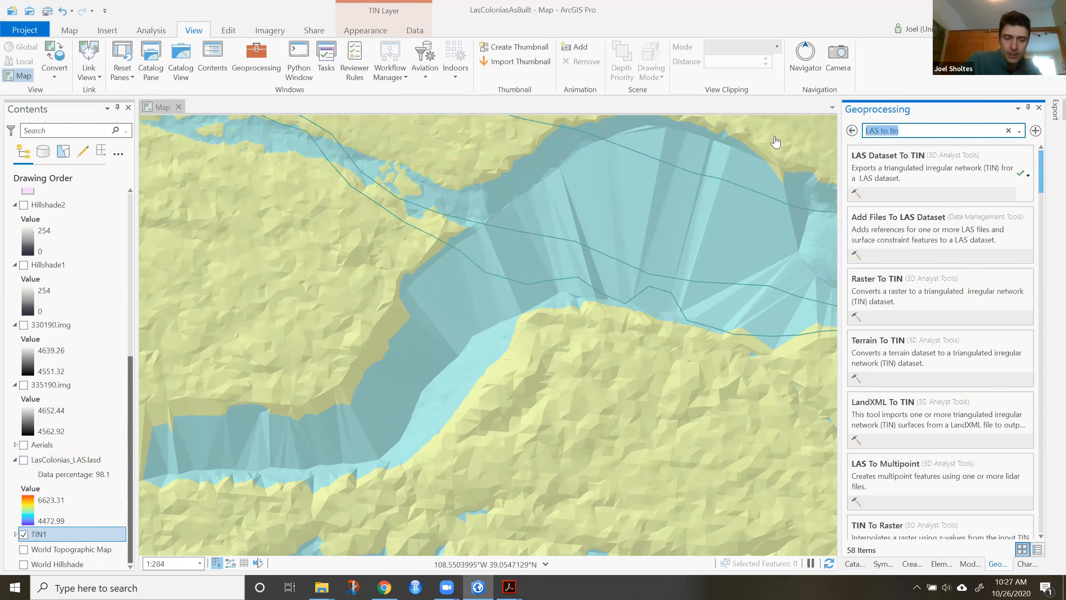
type("tin to")
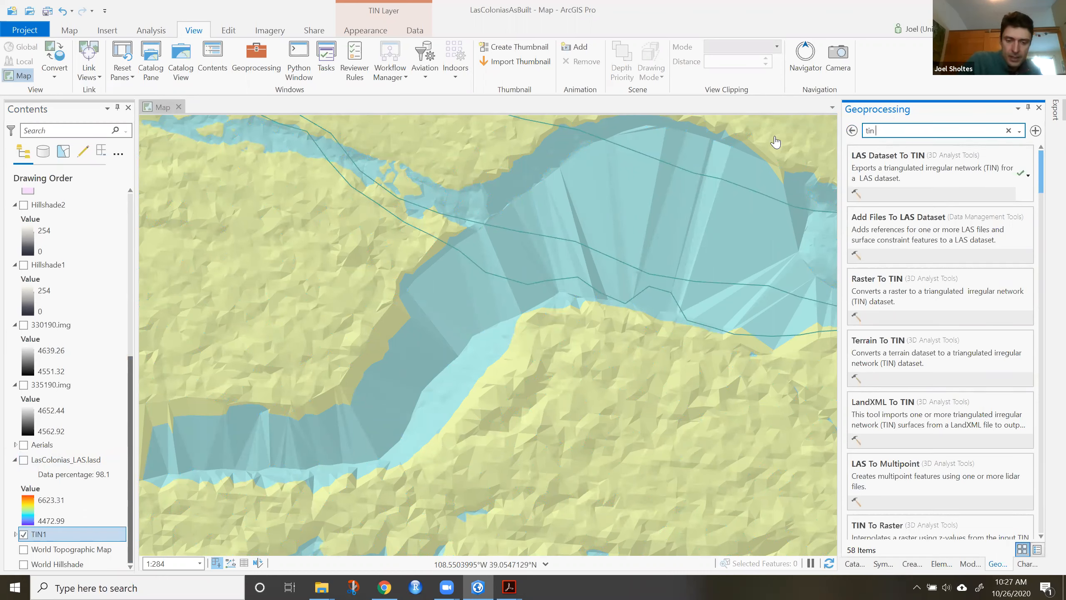
type(" point")
left_click(877, 155)
Open the TIN Node help page in the browser, review its summary and illustration, and return to ArcGIS Pro.
left_click(1037, 154)
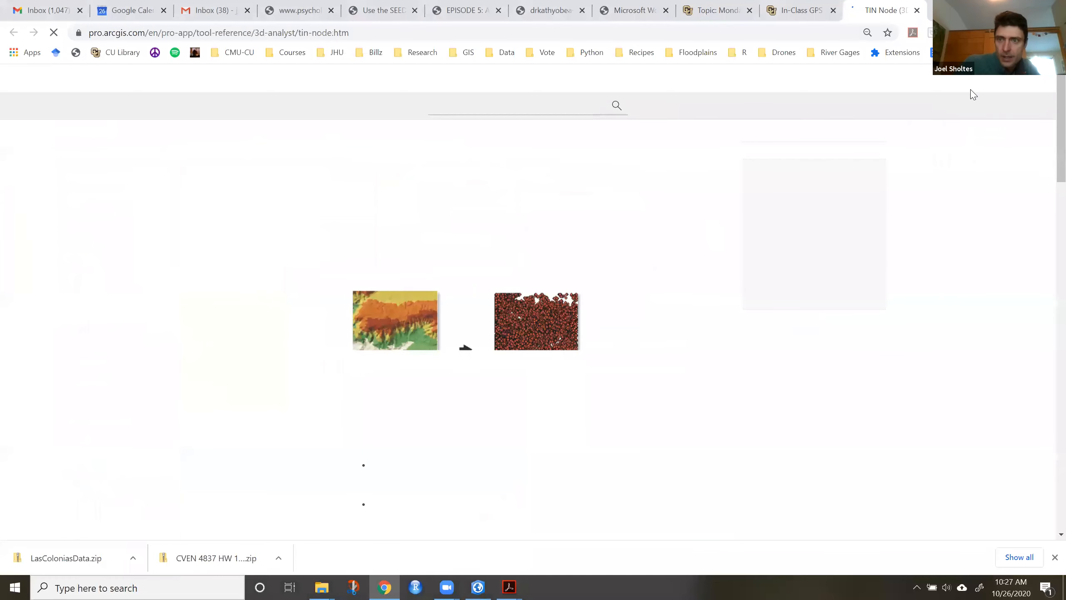
key("alt+Tab")
left_click(1036, 155)
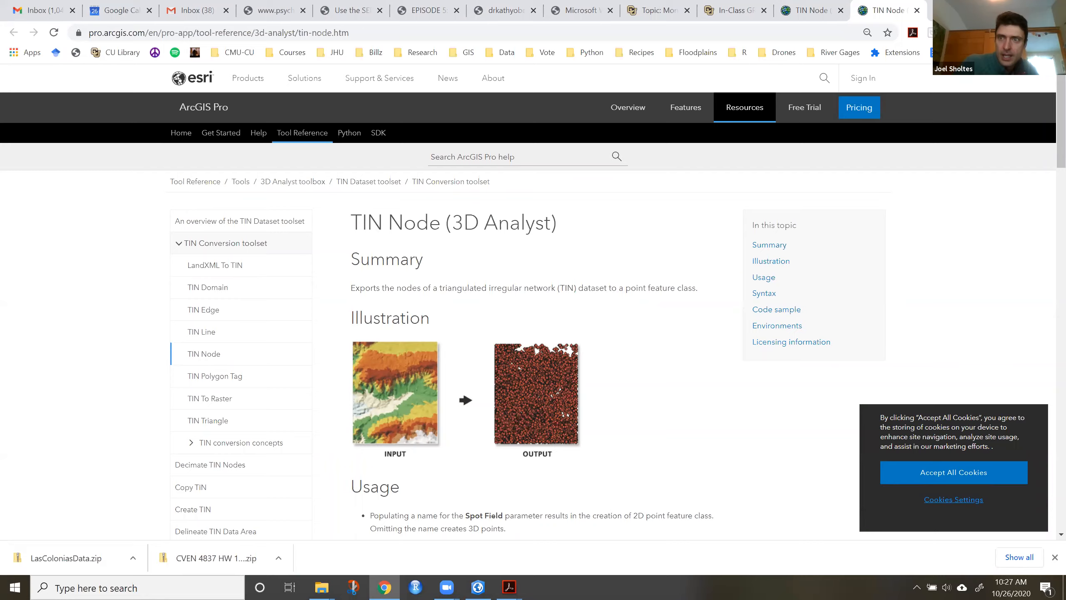
key("alt+Tab")
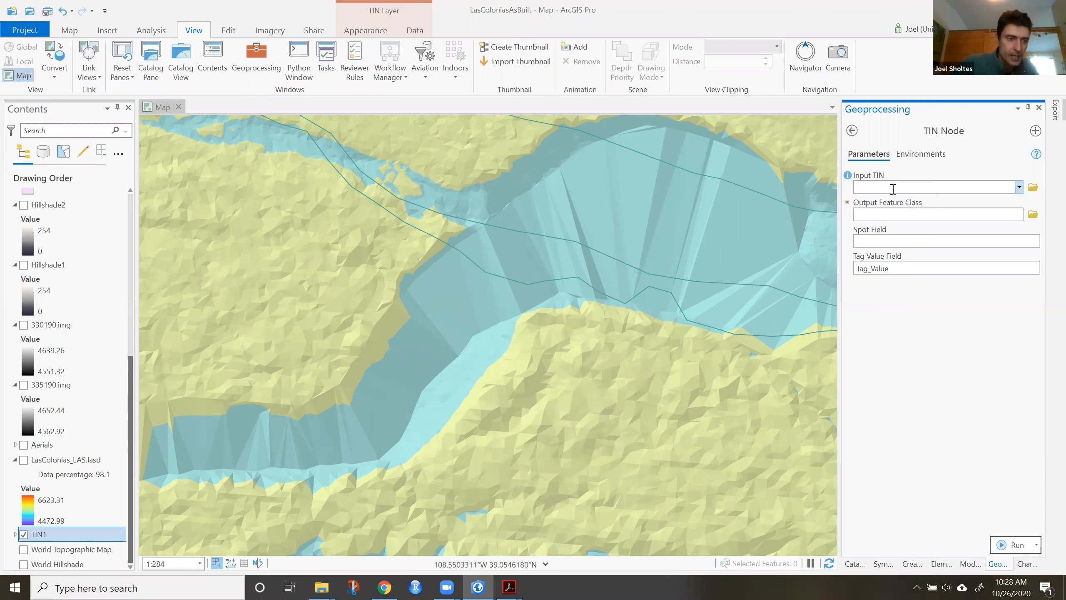
Run TIN Node with TIN1 as the input, TIN1_TinNode as the output feature class and the Spot Field left blank.
left_click_drag(39, 534, 934, 188)
left_click(848, 229)
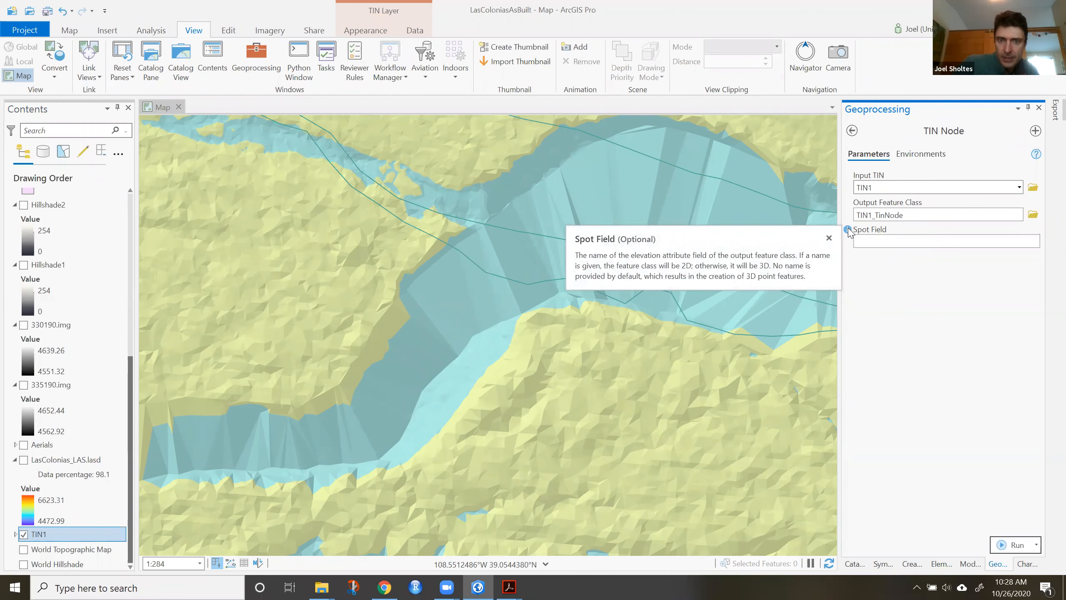
left_click(1015, 544)
scroll(581, 327, "down", 3)
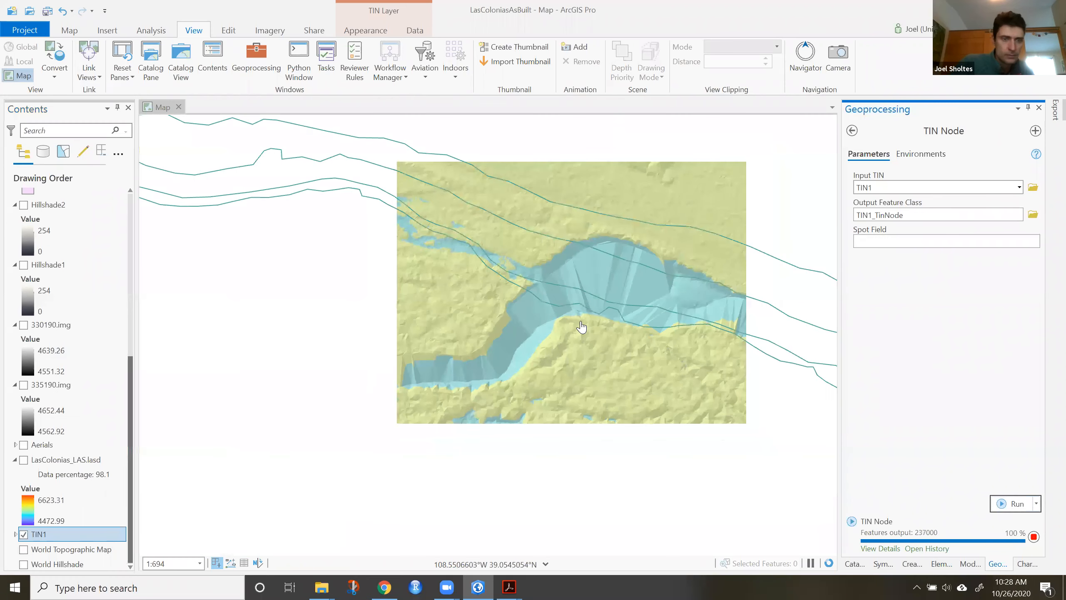
scroll(579, 328, "down", 2)
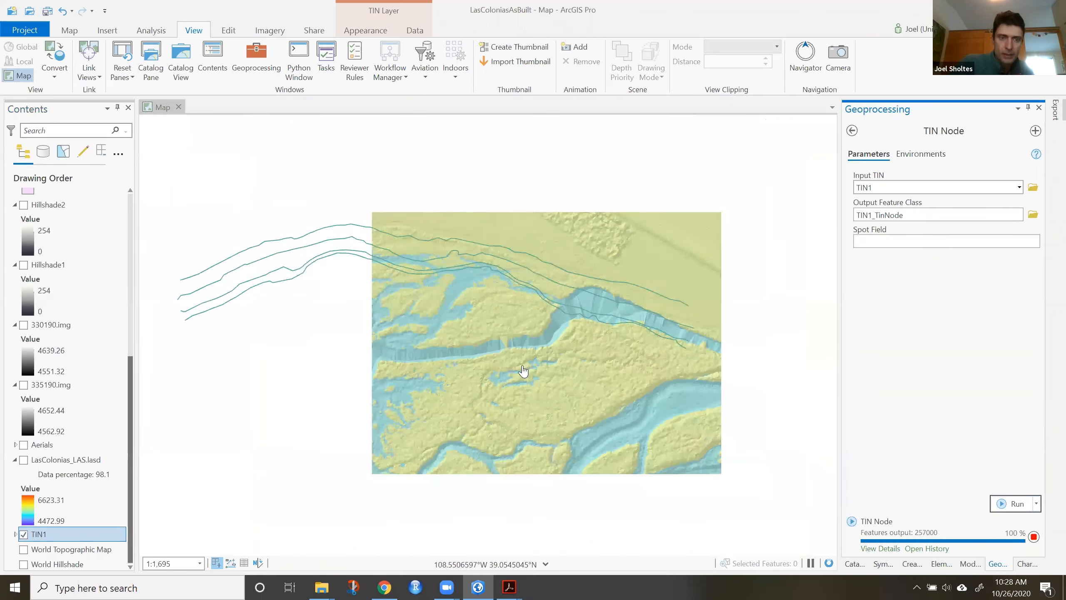
scroll(329, 451, "down", 3)
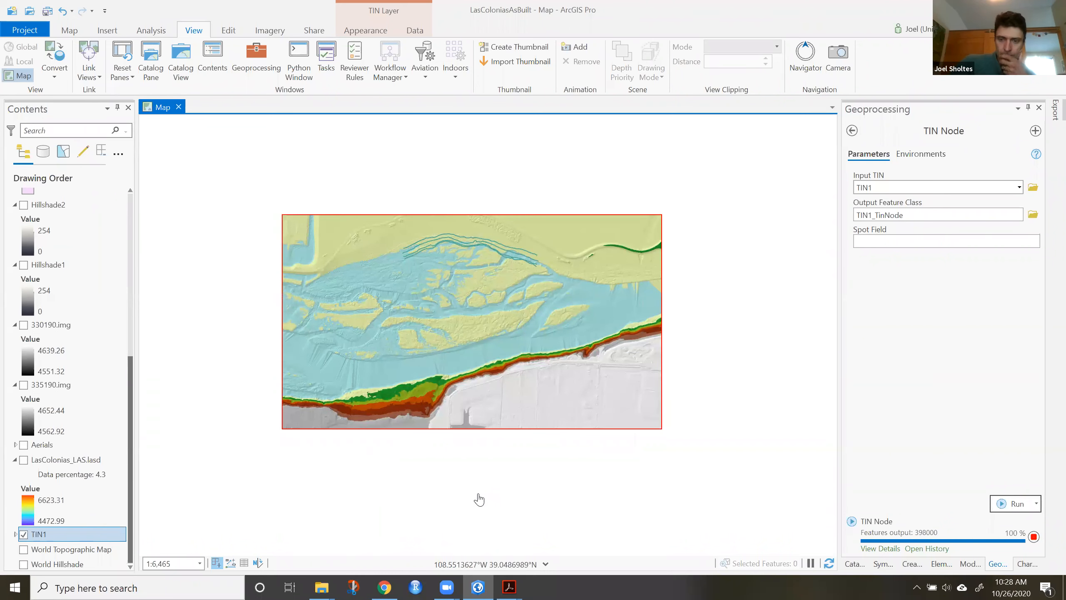
Switch to the GPS Survey to Surface PDF in Acrobat and review the instructions for the LasColoniasAOI.shp polygon in step 5.
left_click(509, 587)
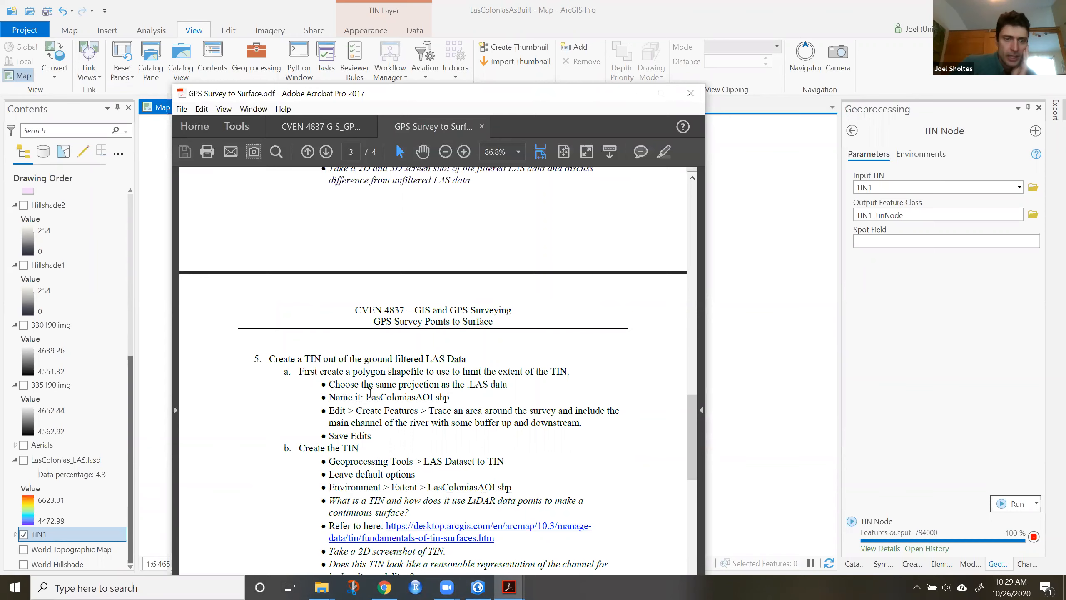
left_click_drag(366, 396, 445, 396)
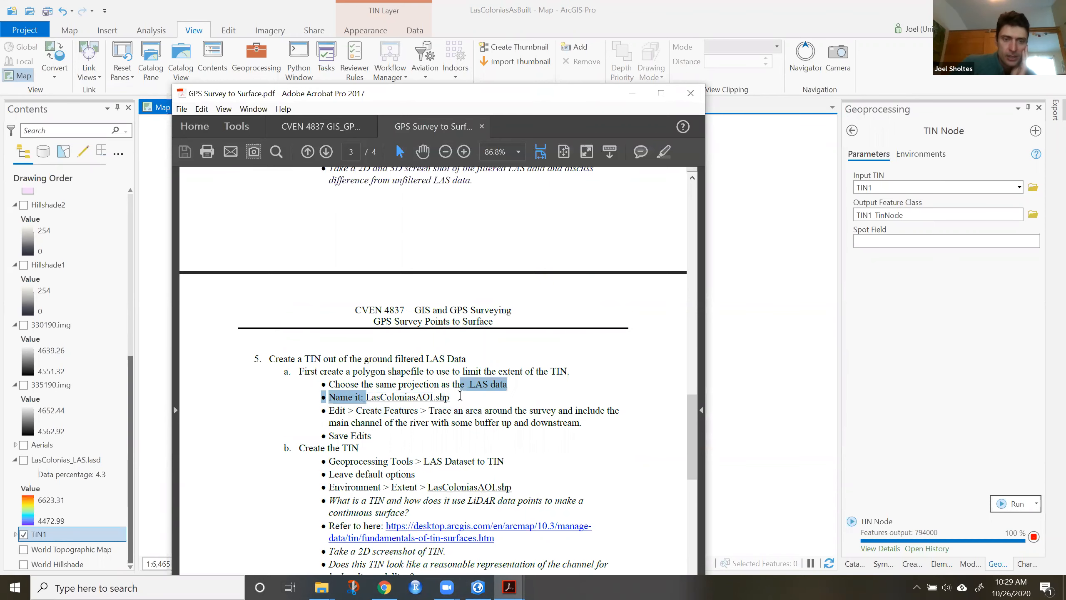
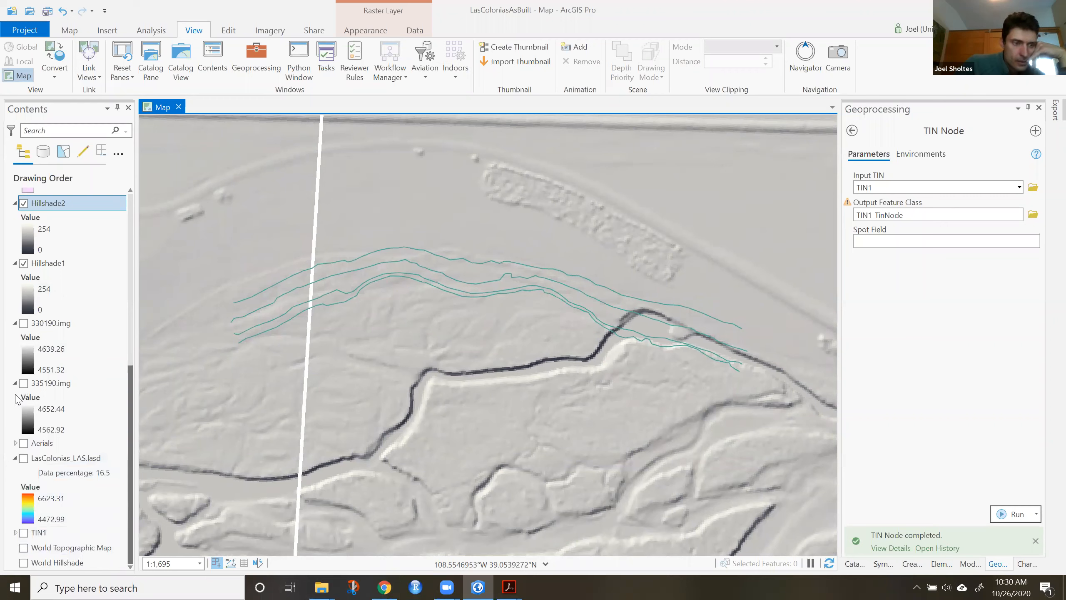
Turn on the SurveyArea_UTM and TIN1_TinNode layers and move SurveyArea_UTM above TIN1_TinNode in the drawing order.
scroll(47, 397, "up", 10)
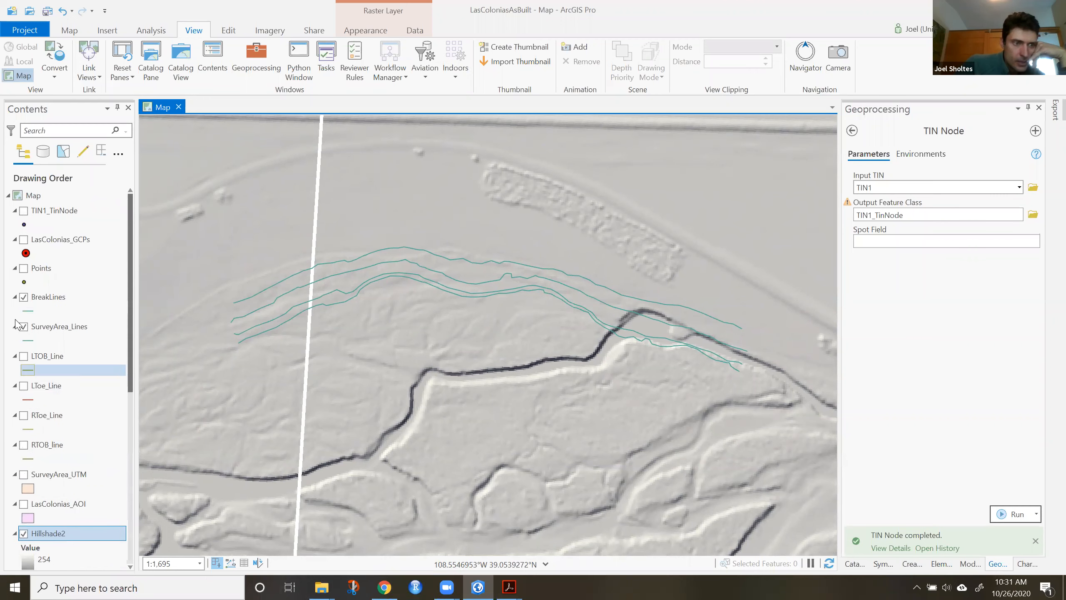
left_click(41, 268)
left_click(23, 473)
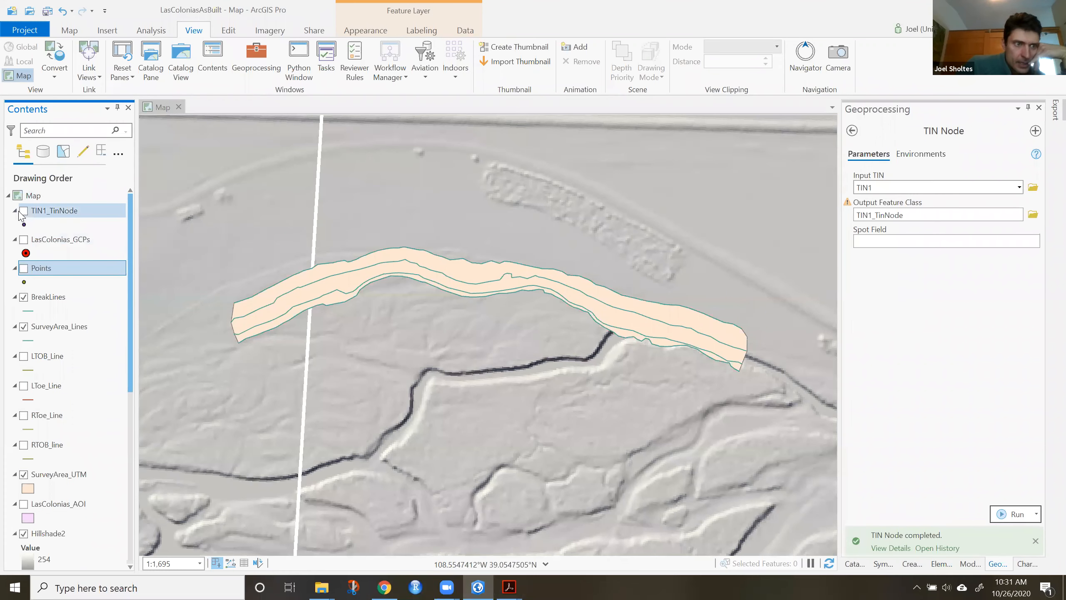
left_click(23, 211)
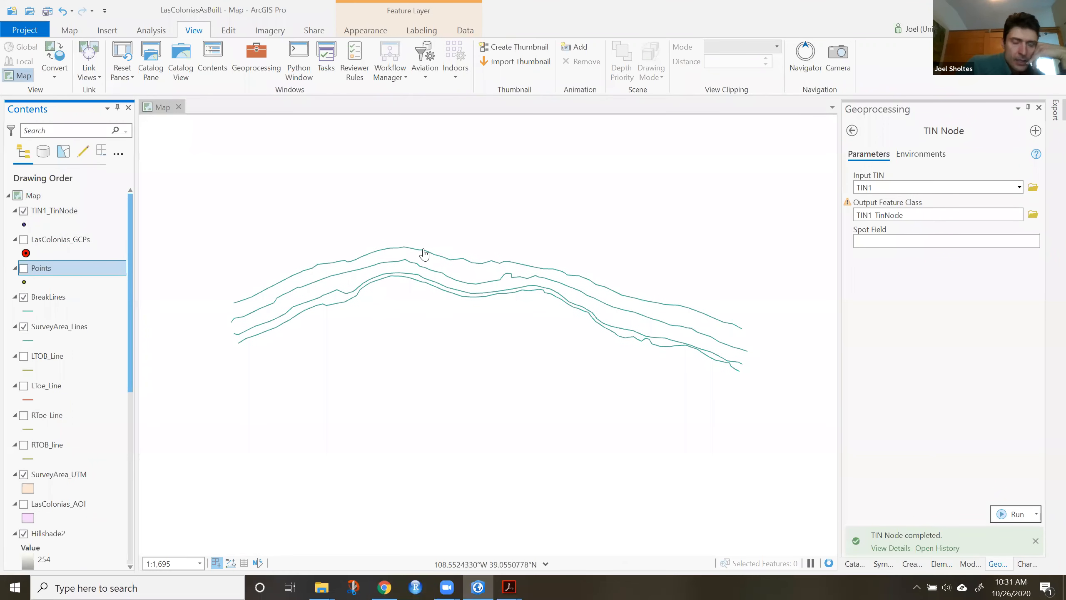
left_click(69, 30)
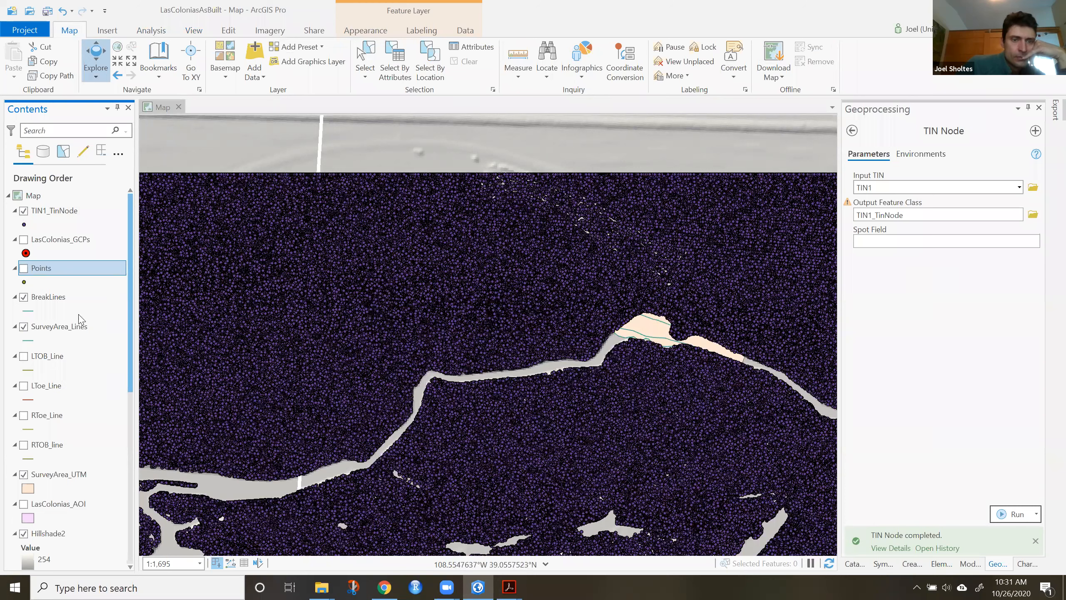
mouse_move(64, 480)
left_mouse_down()
mouse_move(84, 207)
mouse_move(98, 209)
left_mouse_up()
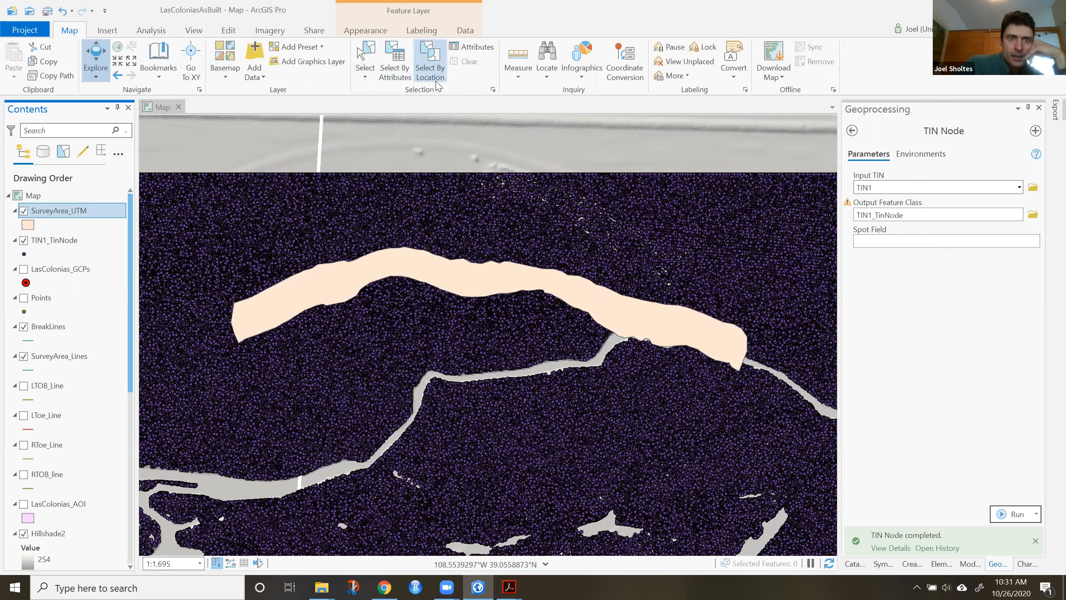
Select by location the TIN1_TinNode points that intersect the SurveyArea_UTM polygon, as a new selection.
left_click(437, 82)
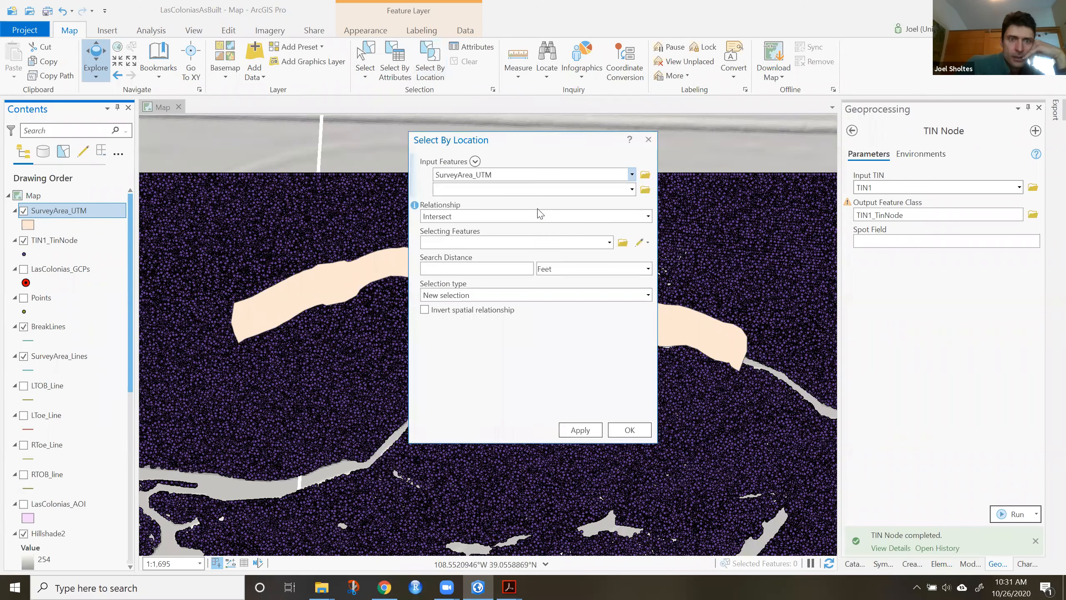
left_click(632, 176)
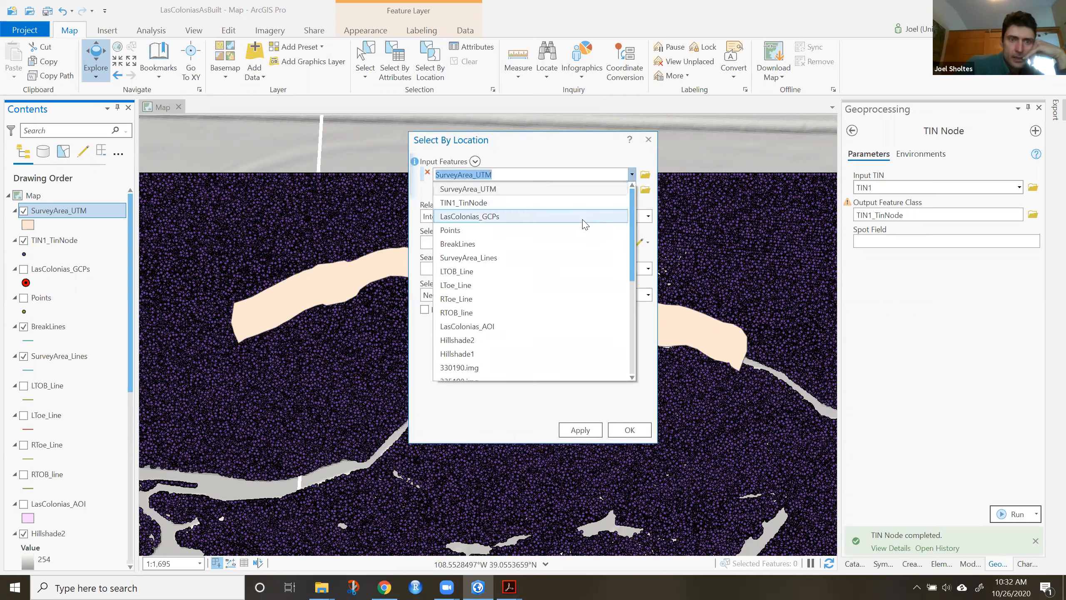
left_click(531, 203)
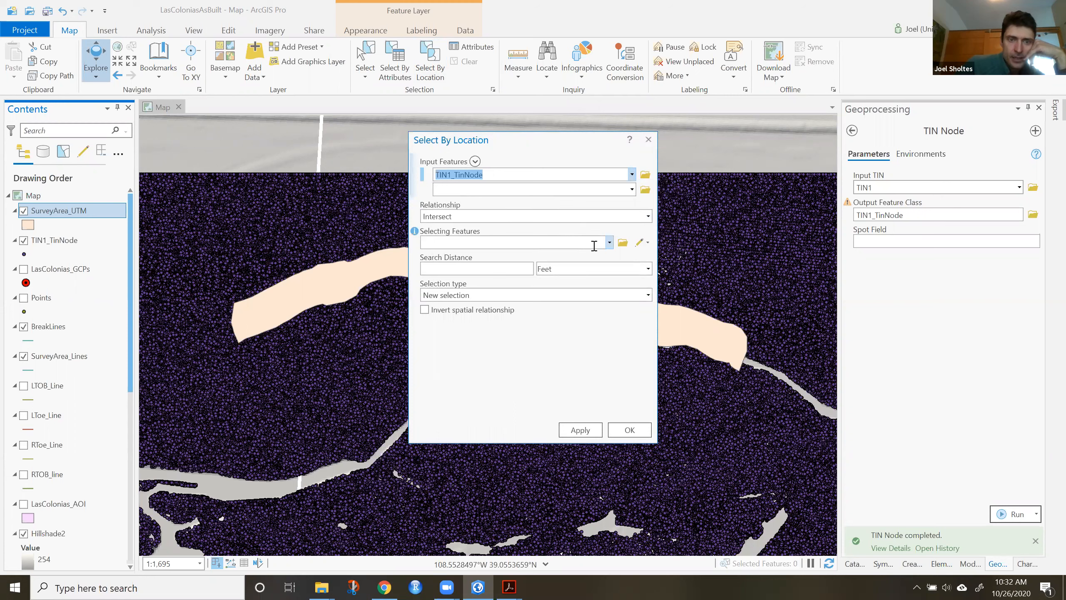
left_click(609, 243)
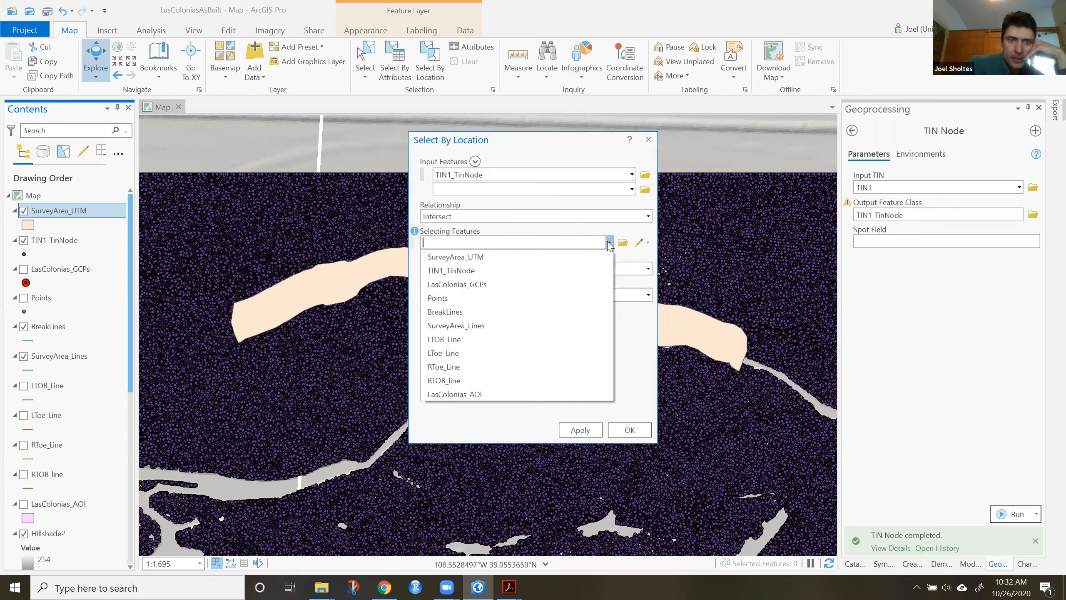
left_click(592, 257)
left_click(630, 430)
Delete the selected TIN1_TinNode points, turn off the SurveyArea_UTM layer and save the edits.
left_click(229, 30)
key("Delete")
left_click(23, 211)
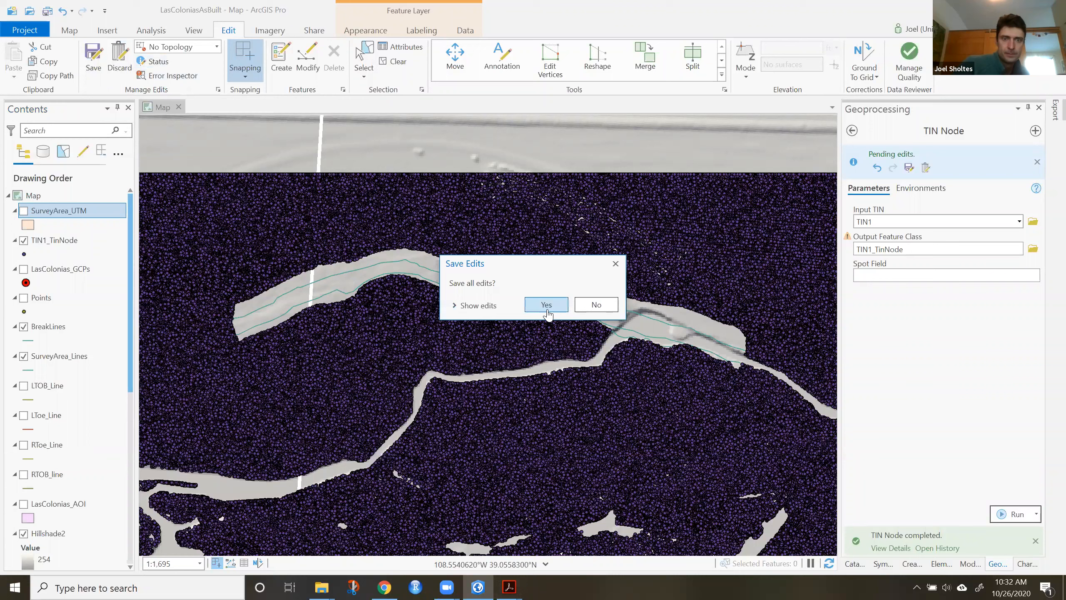
left_click(547, 313)
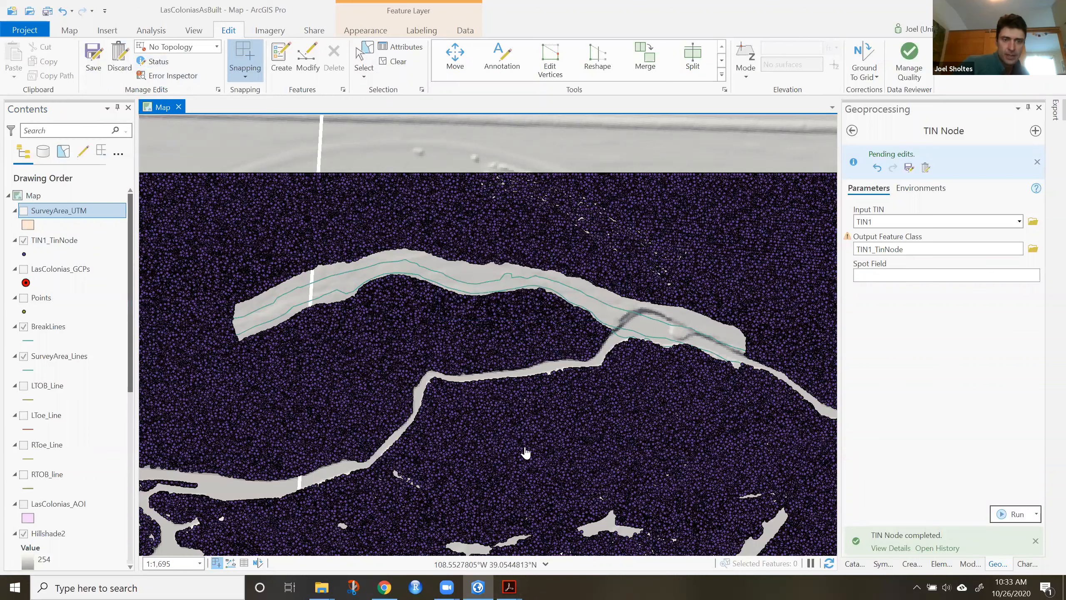
Switch to the GPS Survey to Surface PDF and read the Create TIN instructions on page 4.
mouse_move(509, 587)
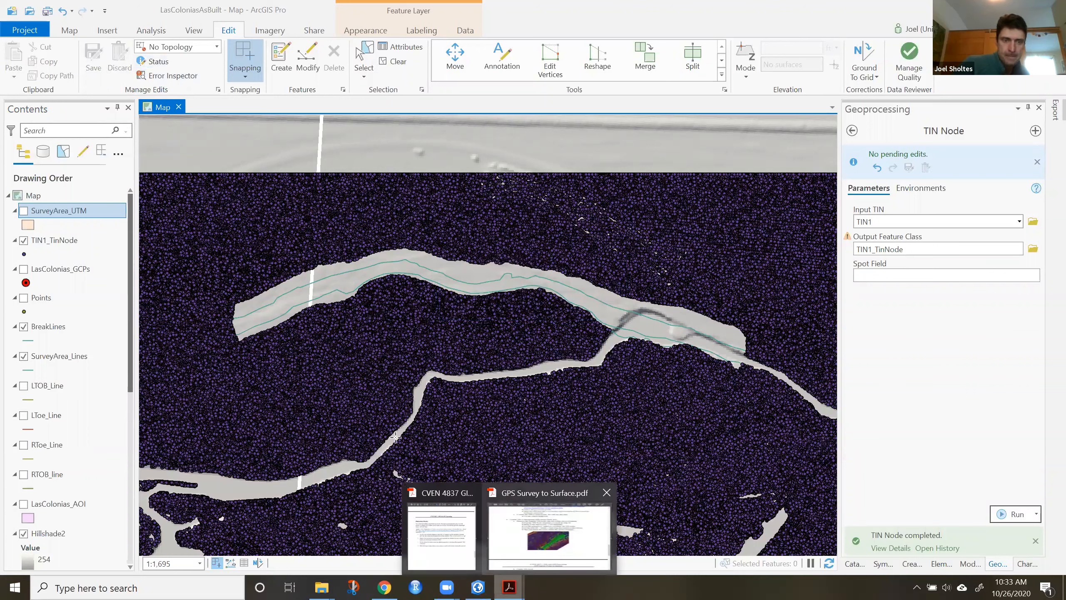
left_click(549, 537)
scroll(382, 390, "down", 5)
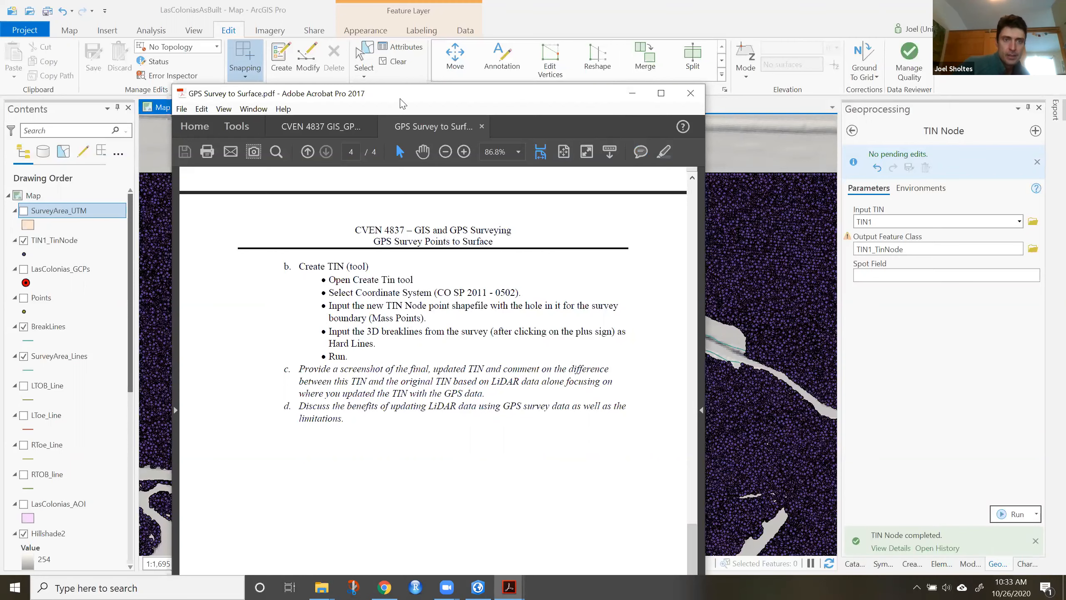
left_click_drag(403, 103, 305, 39)
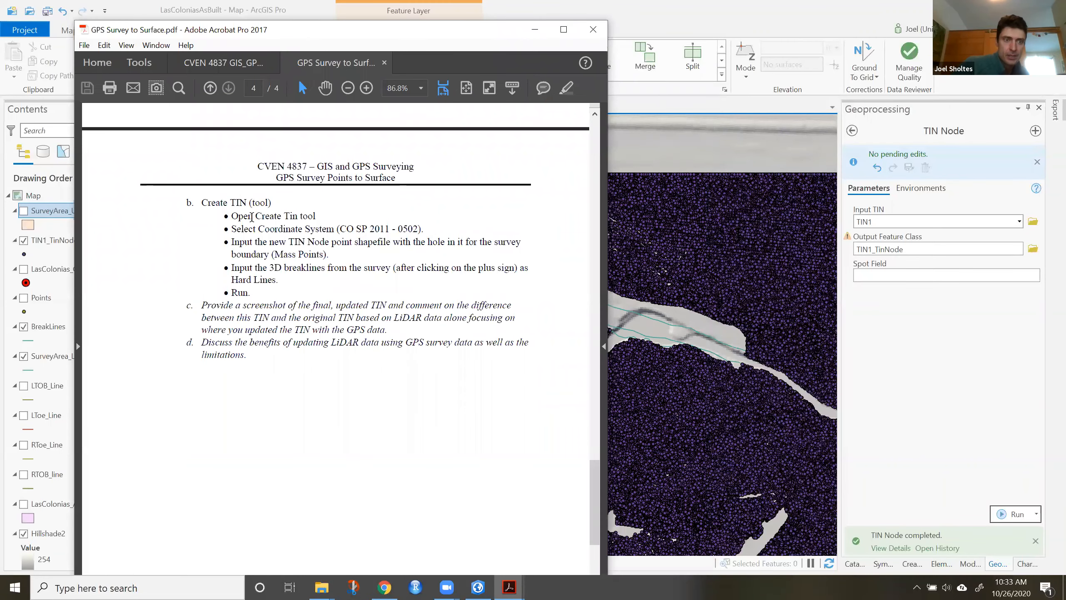
Open the Create TIN geoprocessing tool and name the output TIN LasColonias_AsBuilt.
left_click(852, 131)
triple_click(937, 131)
type("create tin")
left_click(886, 156)
left_click(938, 188)
type("LasColonias_AsB")
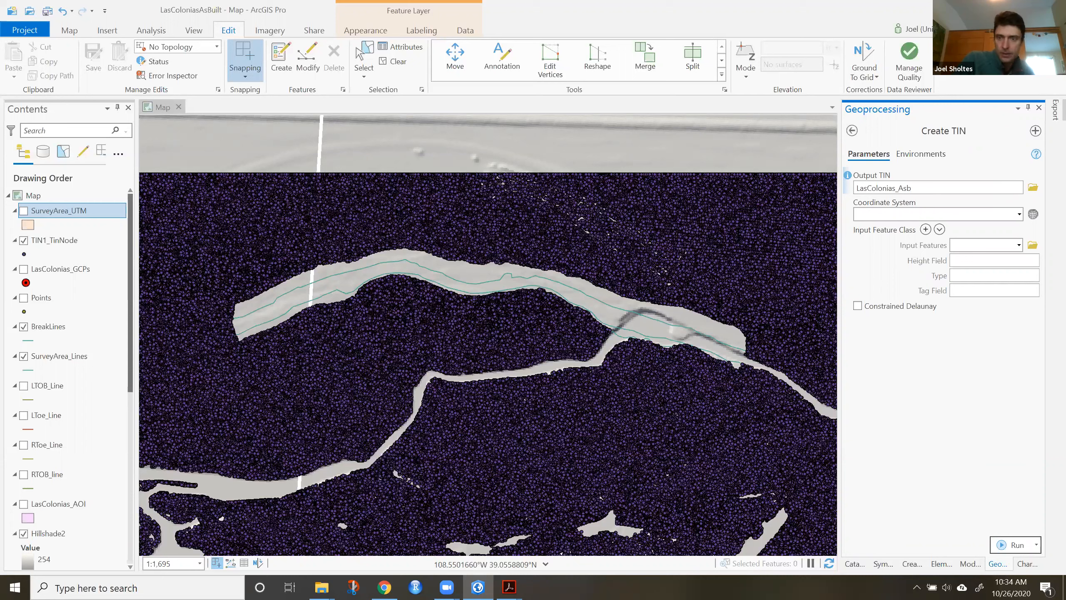
type("uilt")
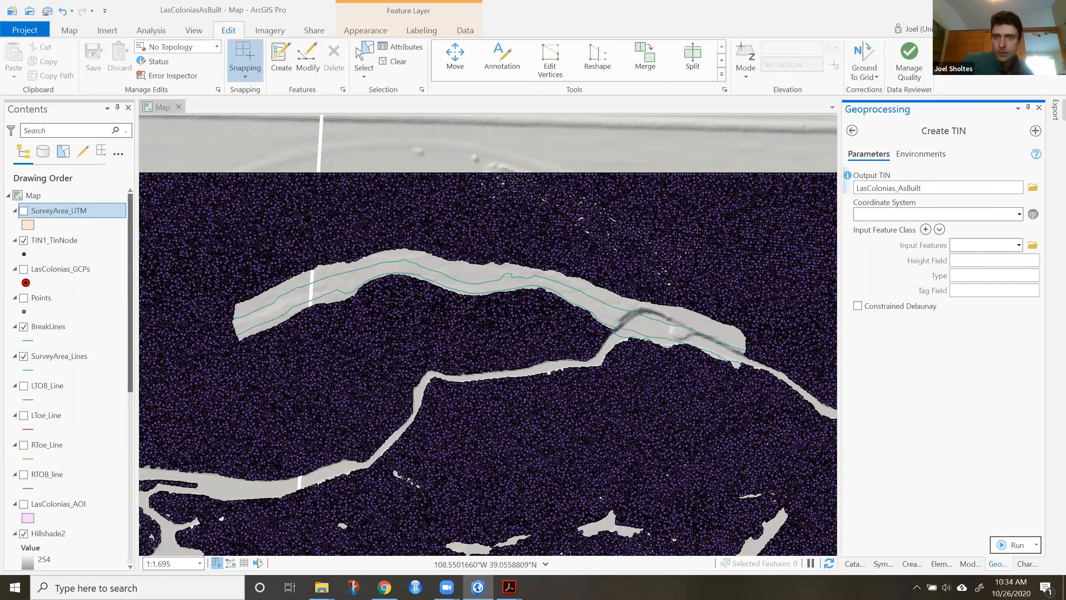
Set the coordinate system to Colorado Central 0502 and add TIN1_TinNode as Mass_Points with Shape.Z as the height field.
left_click(1020, 217)
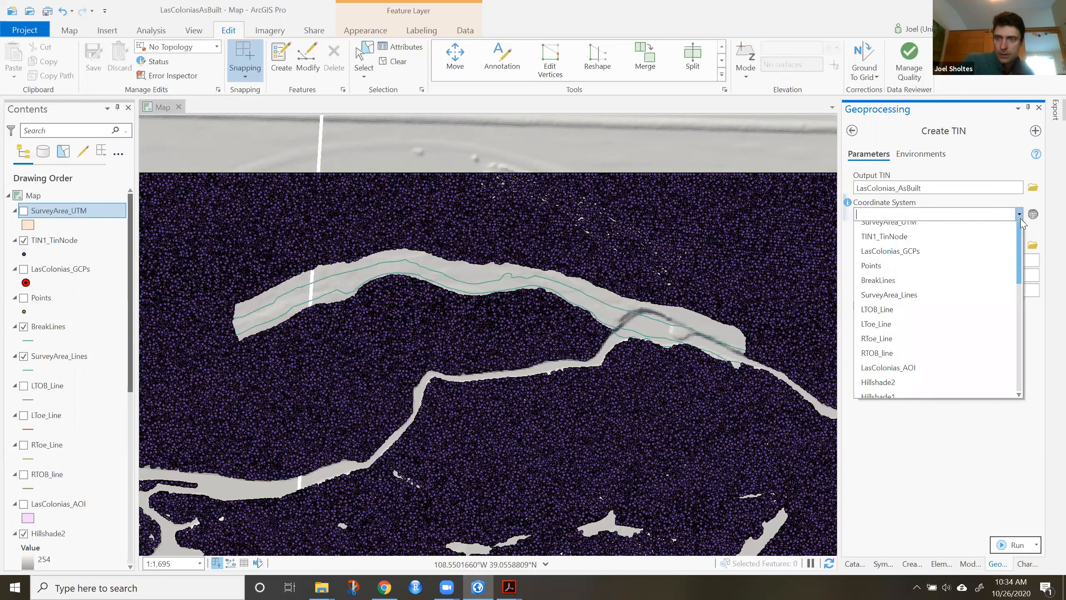
left_click(892, 230)
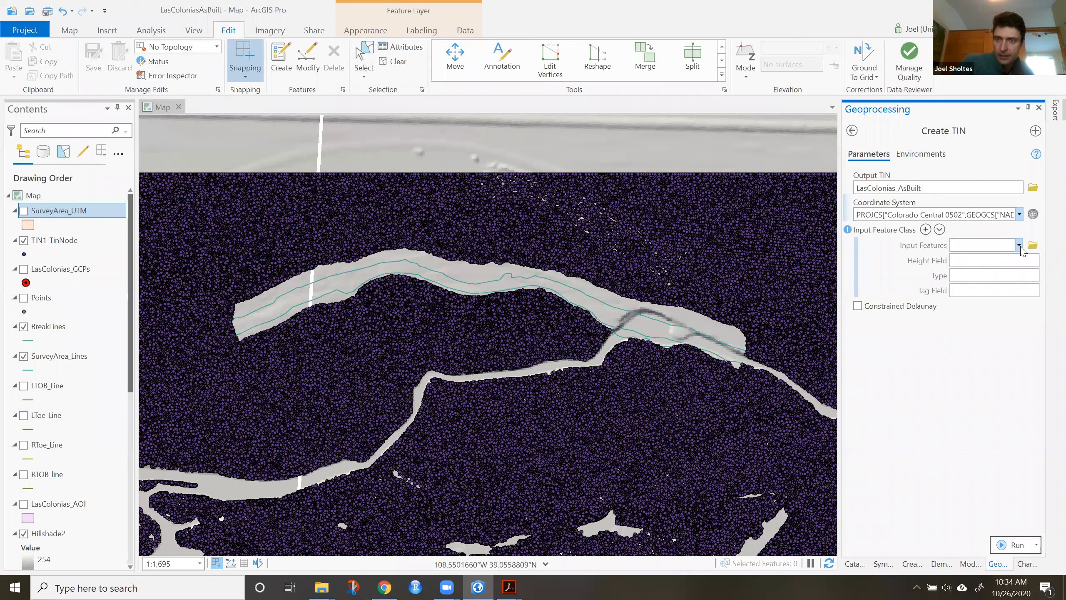
left_click(1019, 246)
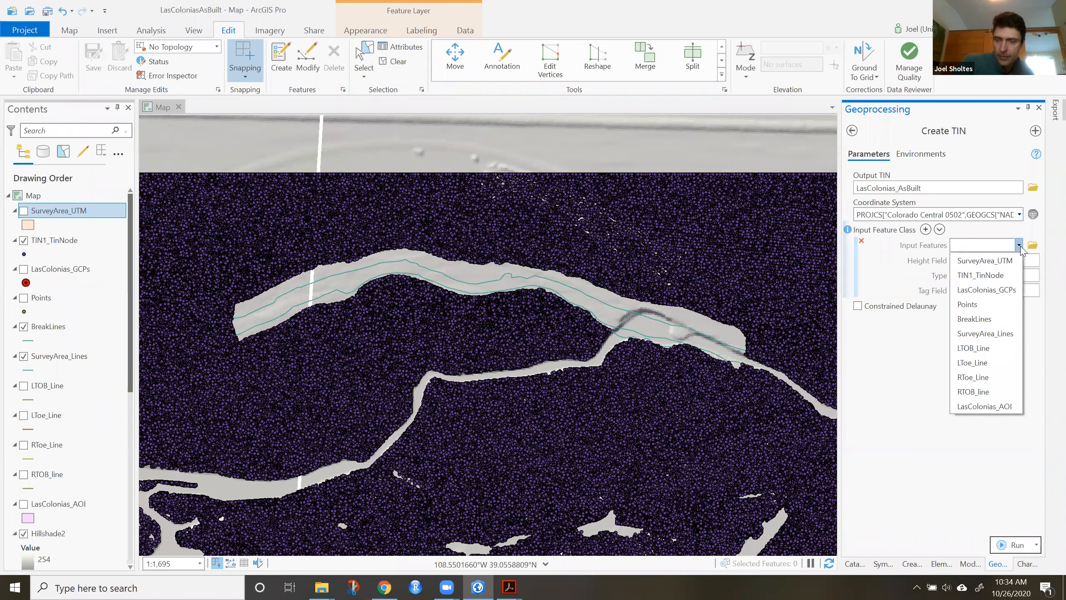
left_click(1013, 276)
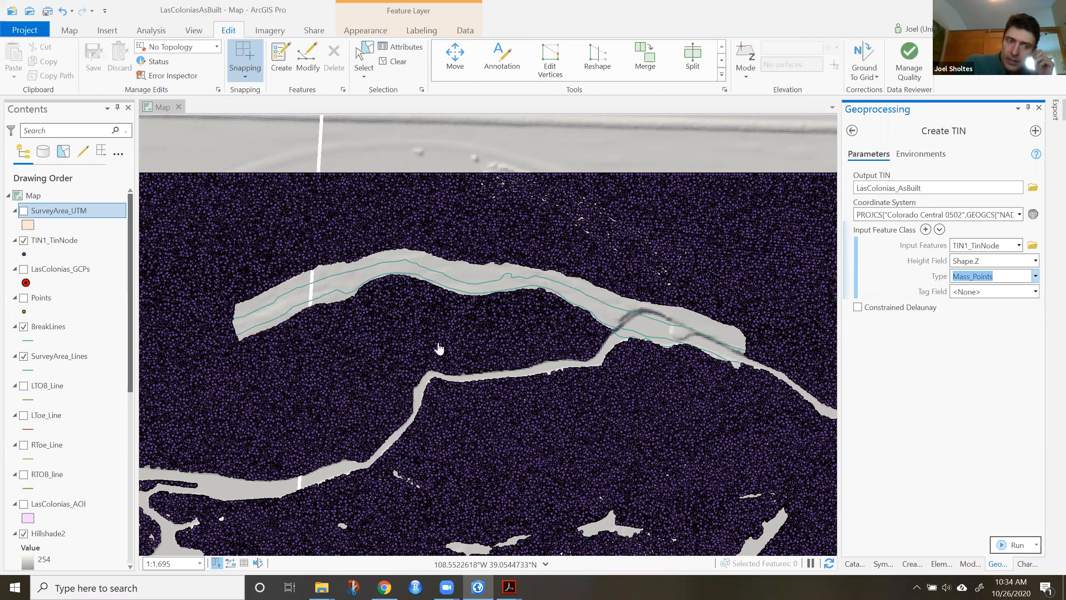
Add BreakLines as a second input feature class with height field Shape.Z and type Hard_Line.
left_click(925, 230)
left_click(1019, 309)
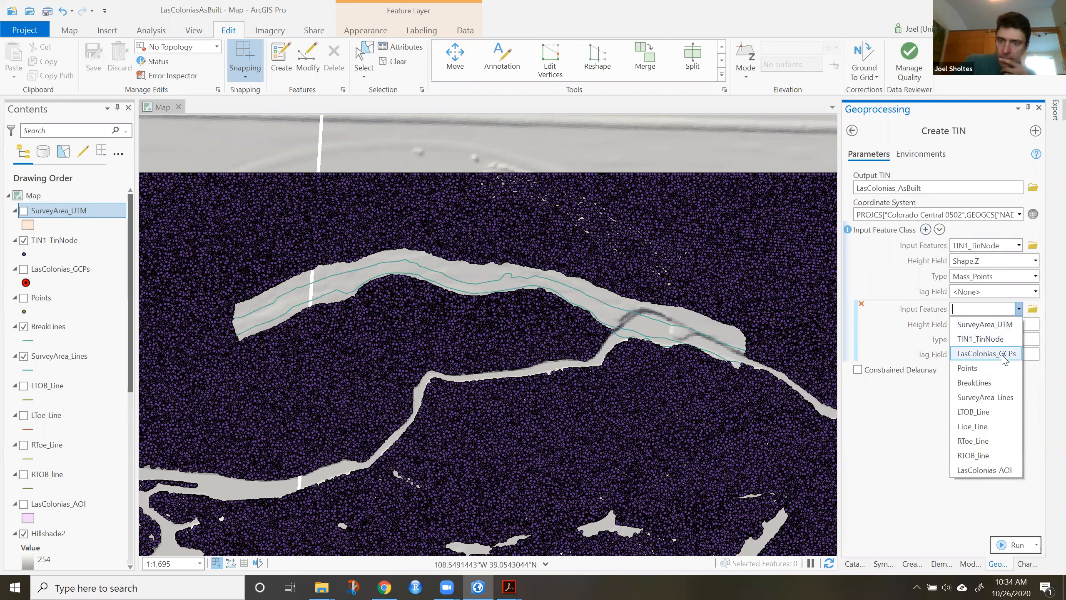
left_click(1008, 383)
left_click(1028, 340)
left_click(994, 368)
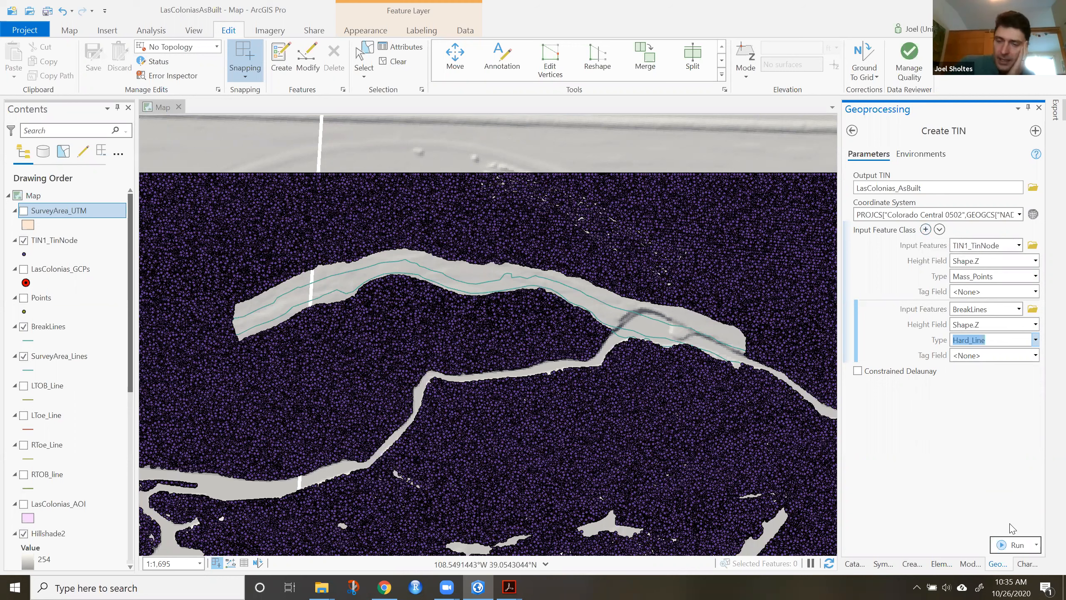
Add the Points layer as a third input feature class with height field Shape.Z and type Mass_Points.
left_click(925, 229)
left_click(1018, 373)
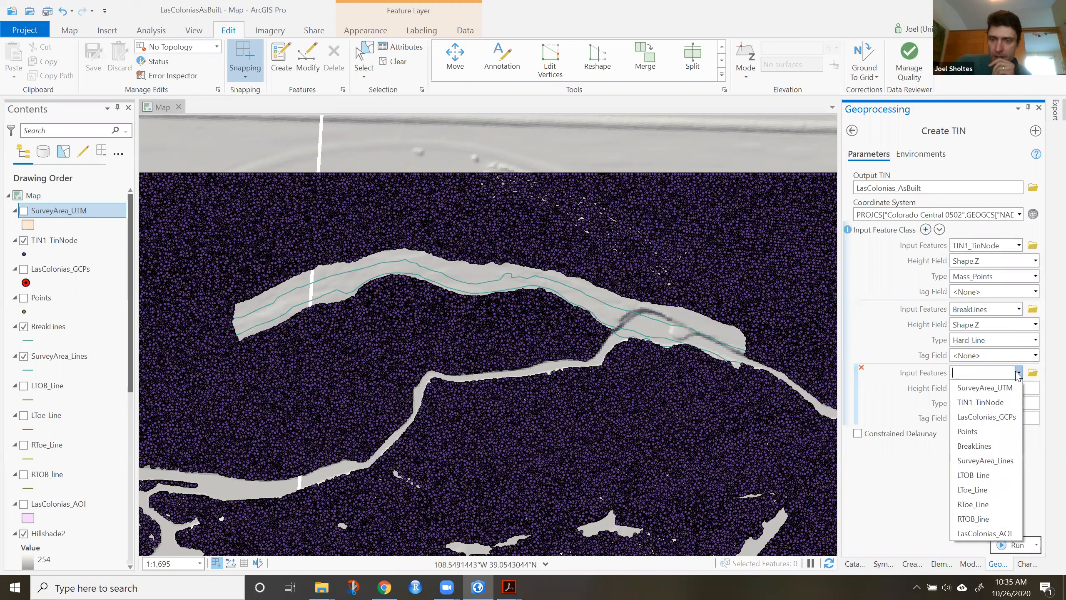
left_click(1002, 432)
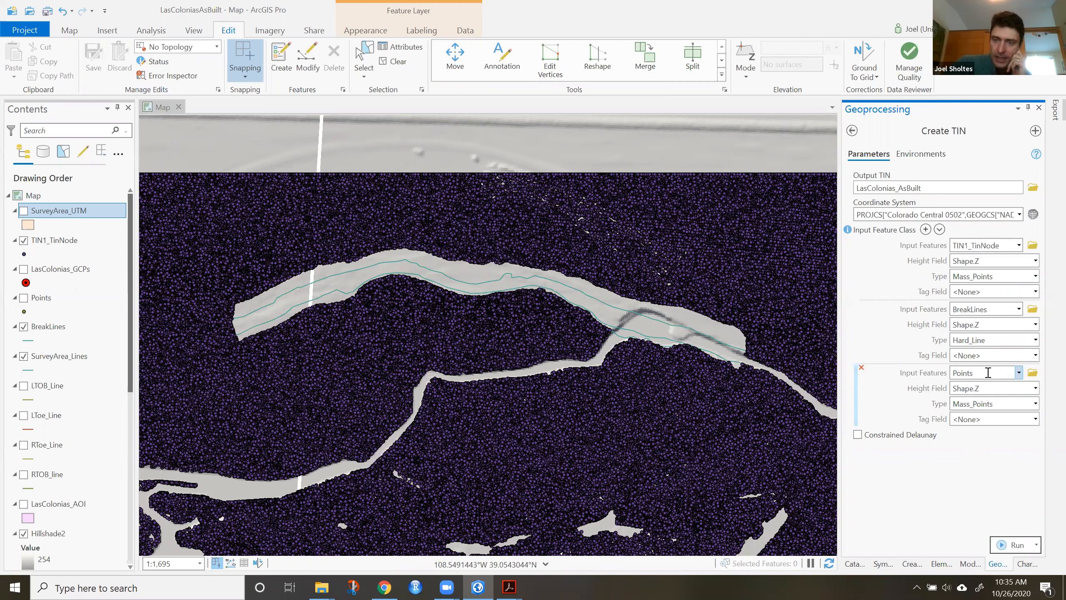
Turn on the Points layer and examine the survey points against the breaklines and the surrounding TIN nodes.
left_click(23, 298)
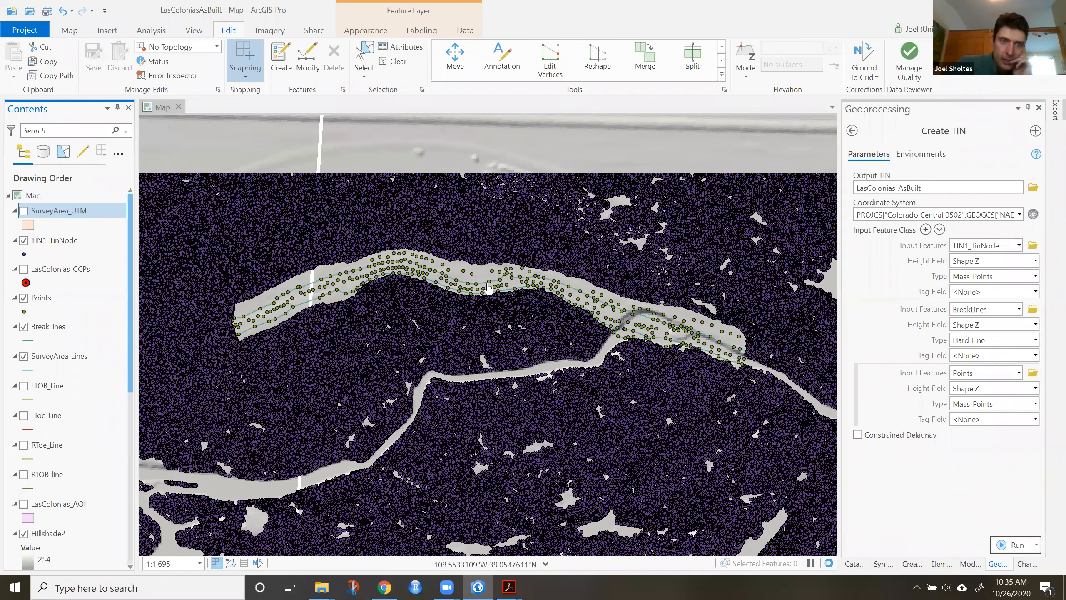
scroll(491, 288, "up", 5)
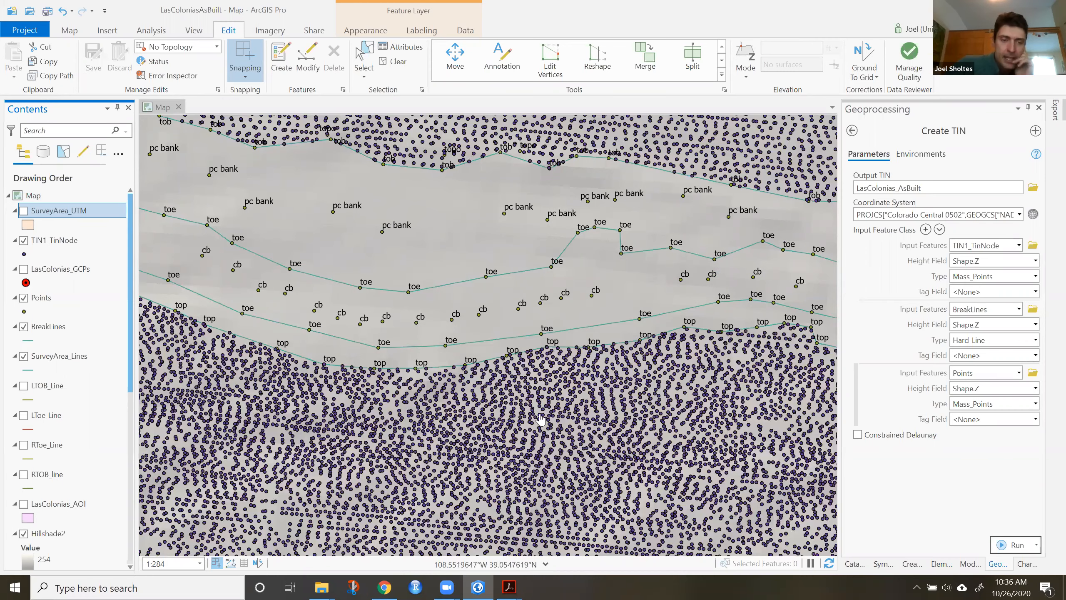
scroll(672, 495, "down", 2)
scroll(448, 401, "up", 2)
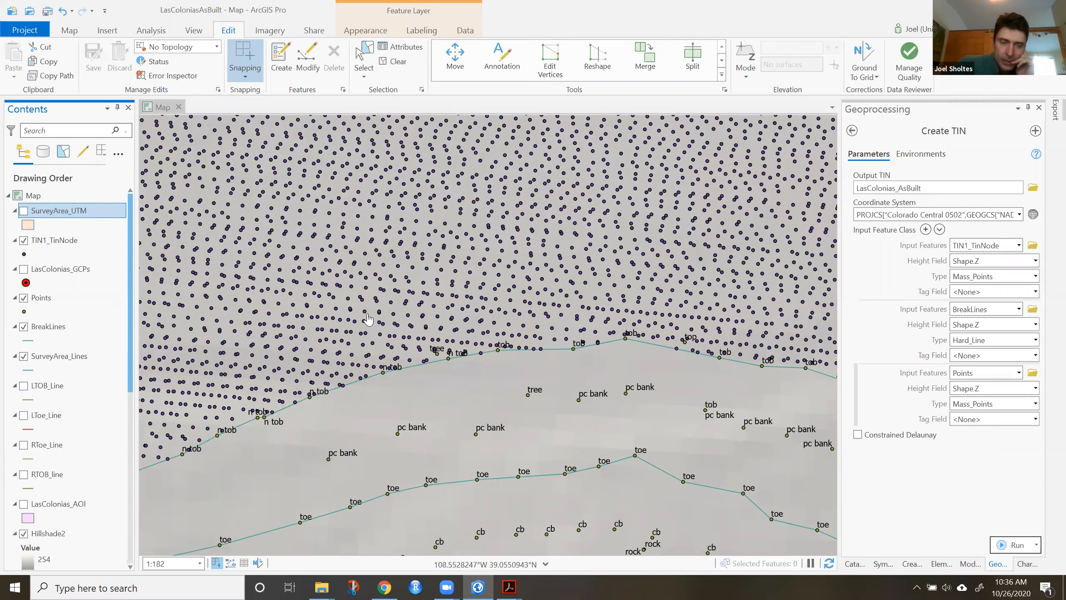
scroll(368, 319, "down", 2)
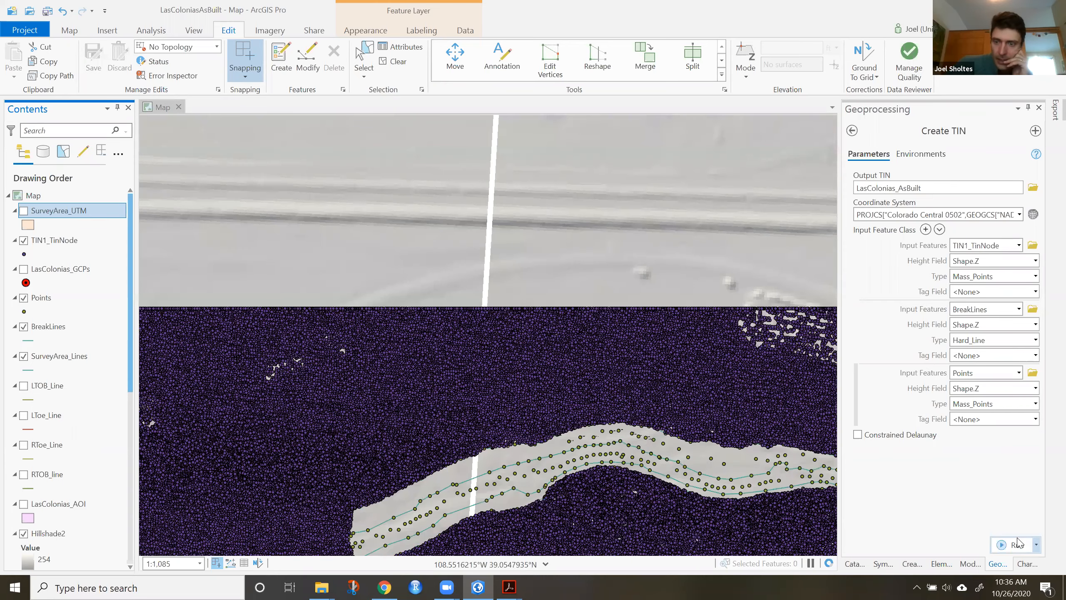
Run Create TIN to build LasColonias_AsBuilt from the nodes, breaklines and survey points, and locate its layer.
left_click(1017, 545)
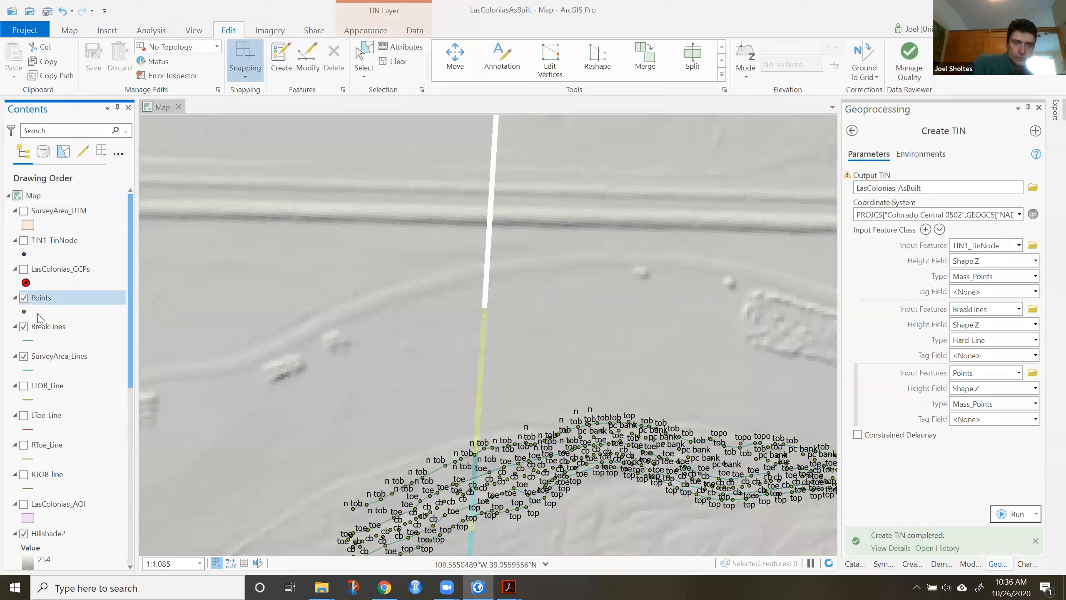
scroll(110, 375, "down", 6)
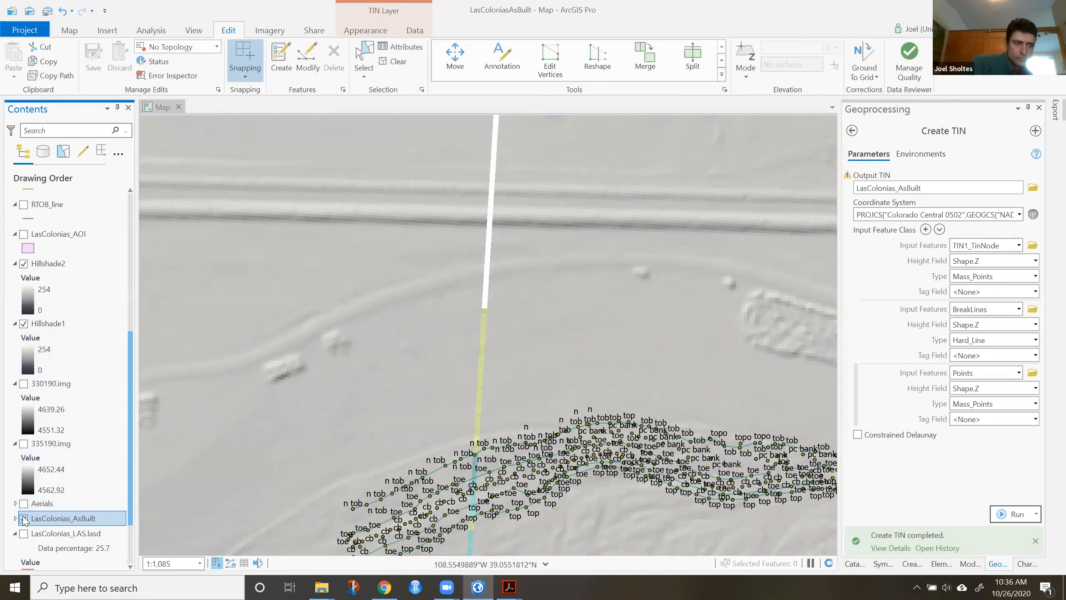
left_click(15, 519)
left_click(16, 519)
scroll(17, 520, "down", 2)
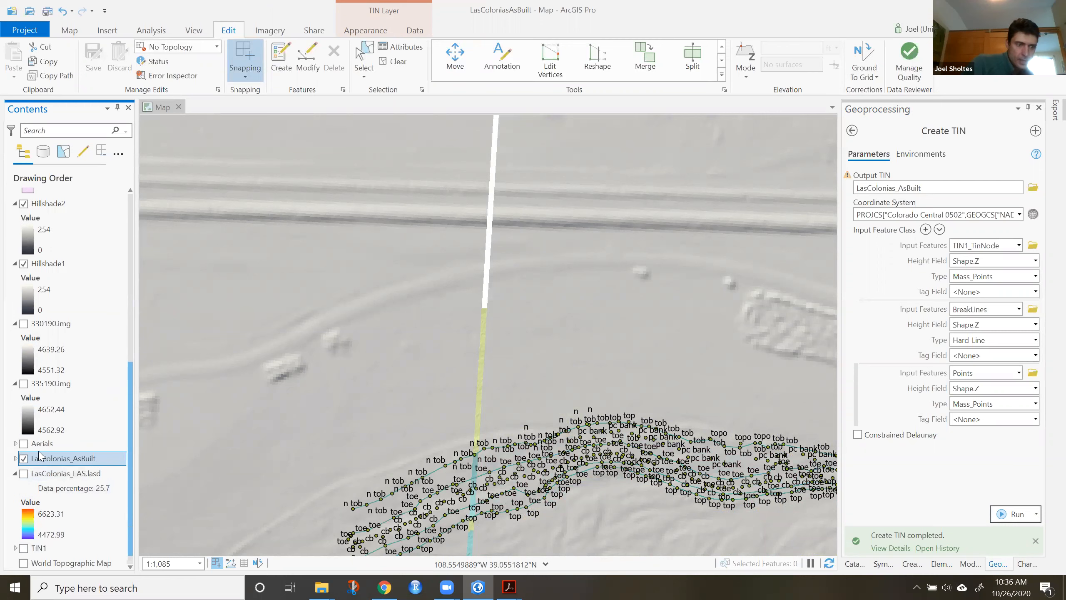
Turn off the Hillshade1 and Hillshade2 layers to uncover the as-built TIN.
scroll(27, 336, "up", 1)
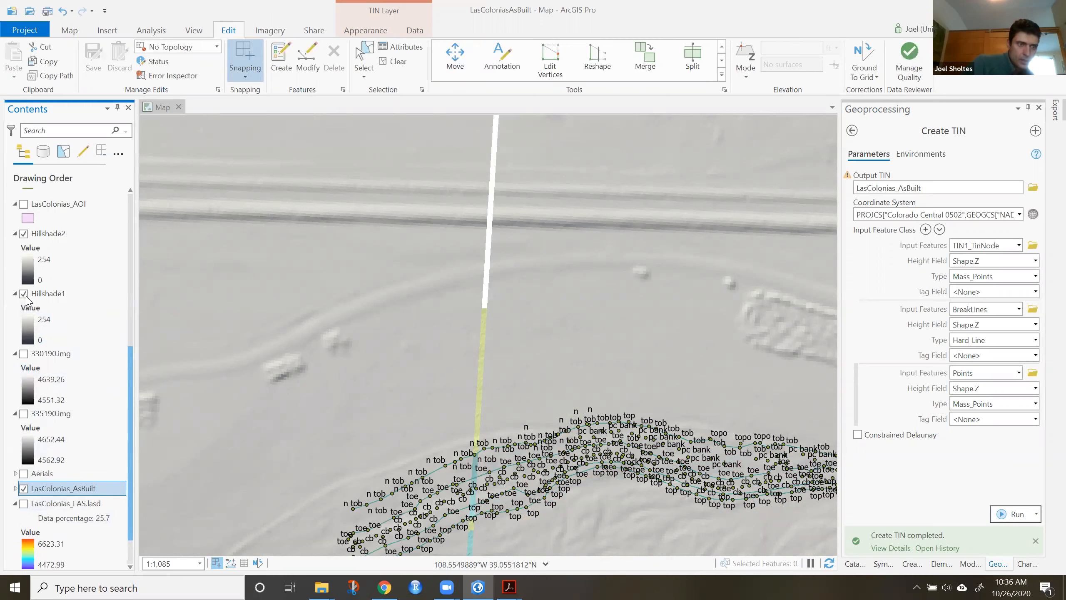
left_click(24, 293)
left_click(26, 234)
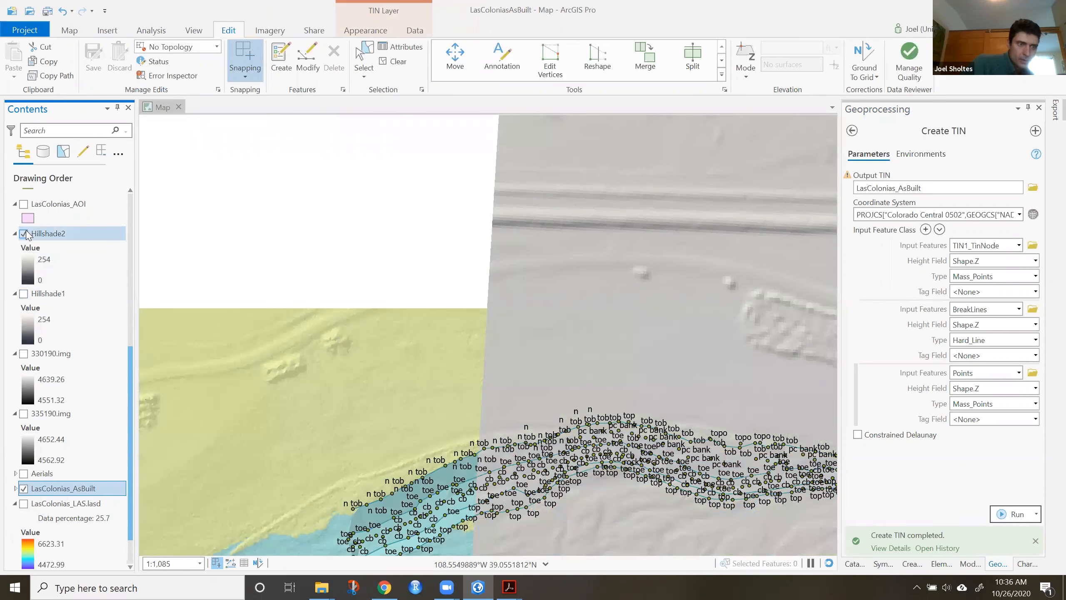
left_click(24, 233)
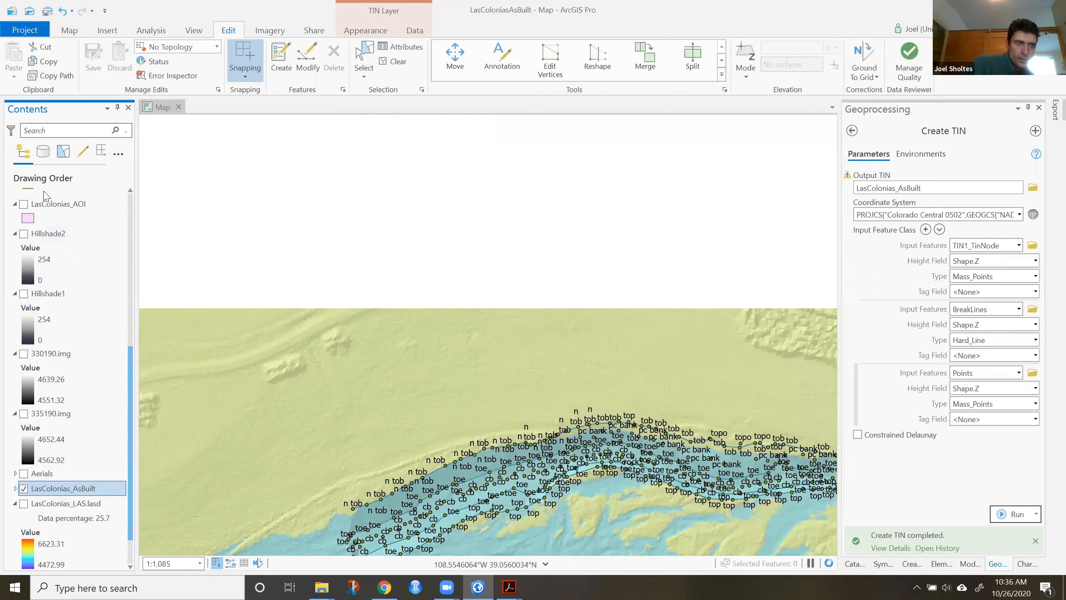
scroll(45, 198, "up", 10)
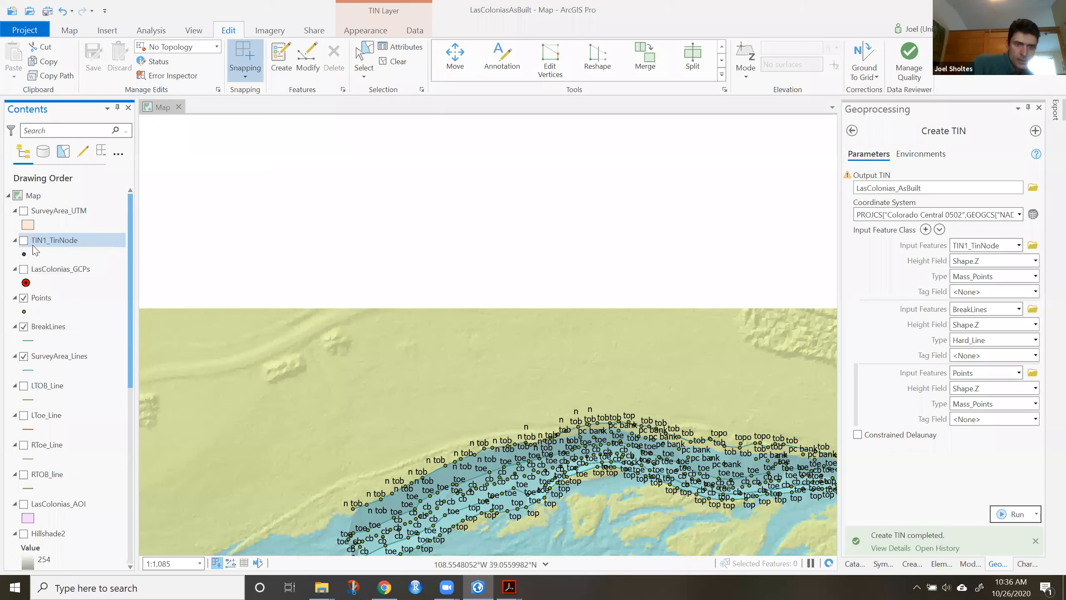
Focus on the surveyed channel and hide the Points layer with its labels.
scroll(669, 488, "down", 5)
scroll(669, 489, "up", 5)
left_click_drag(668, 488, 542, 200)
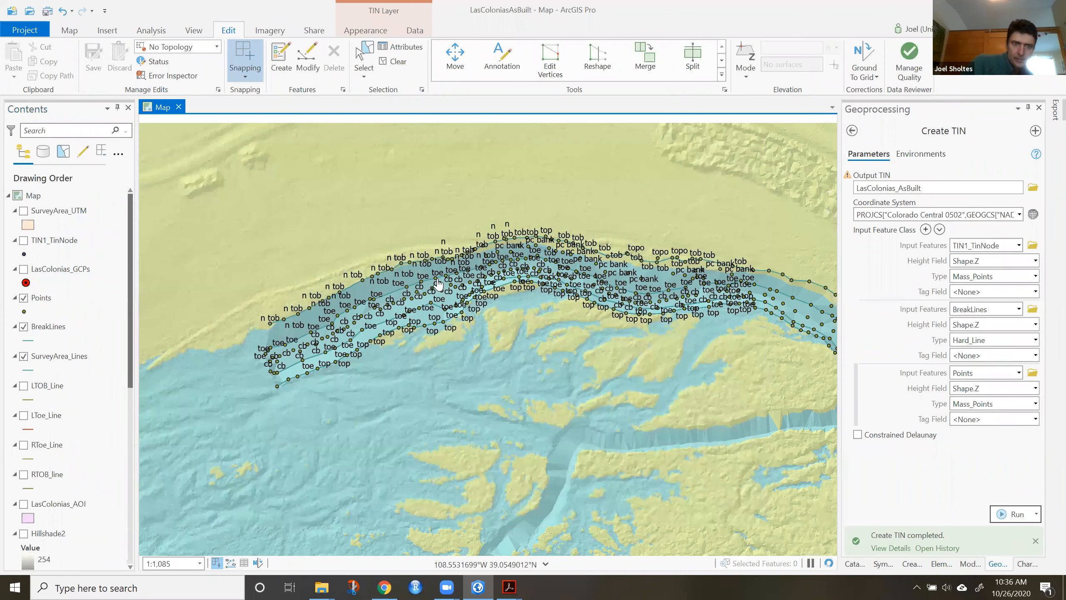
scroll(438, 284, "up", 4)
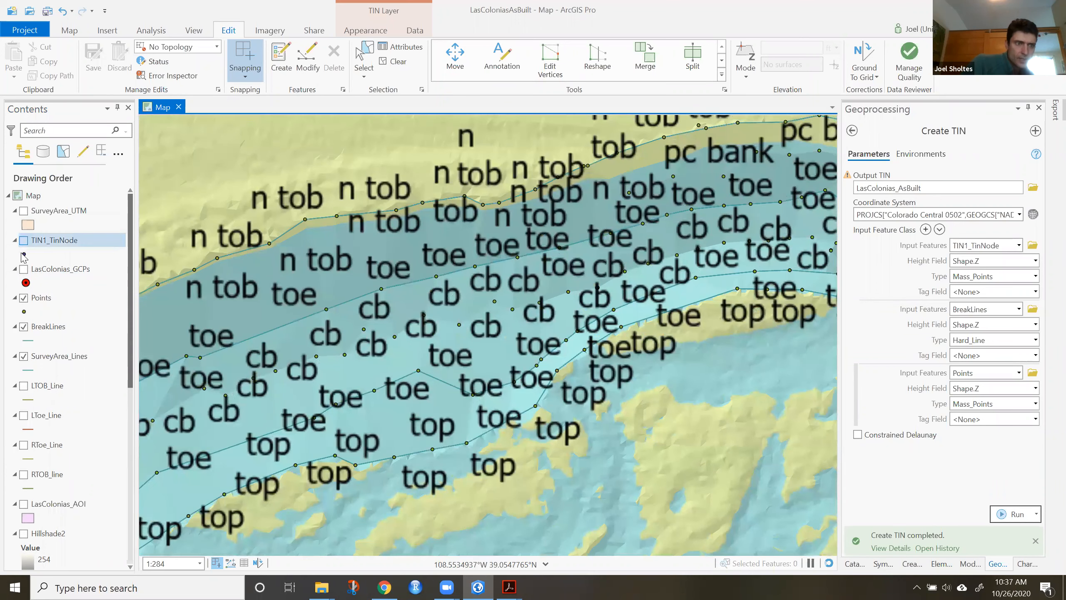
left_click(24, 297)
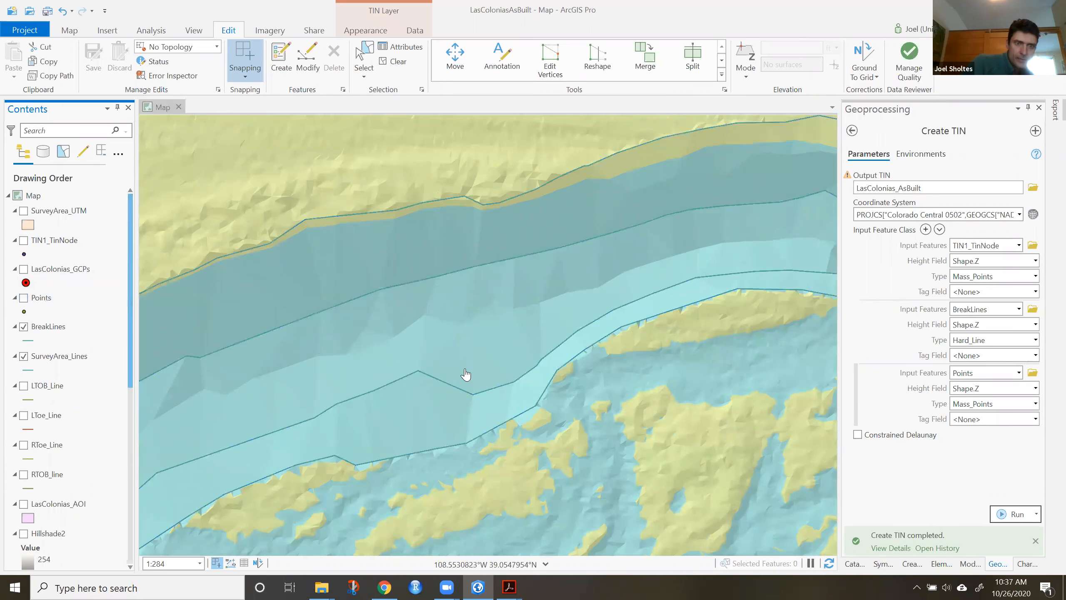
Examine the as-built TIN along the full surveyed channel, checking its facets against the breaklines, both reach ends and the side-channel junction.
scroll(466, 374, "down", 3)
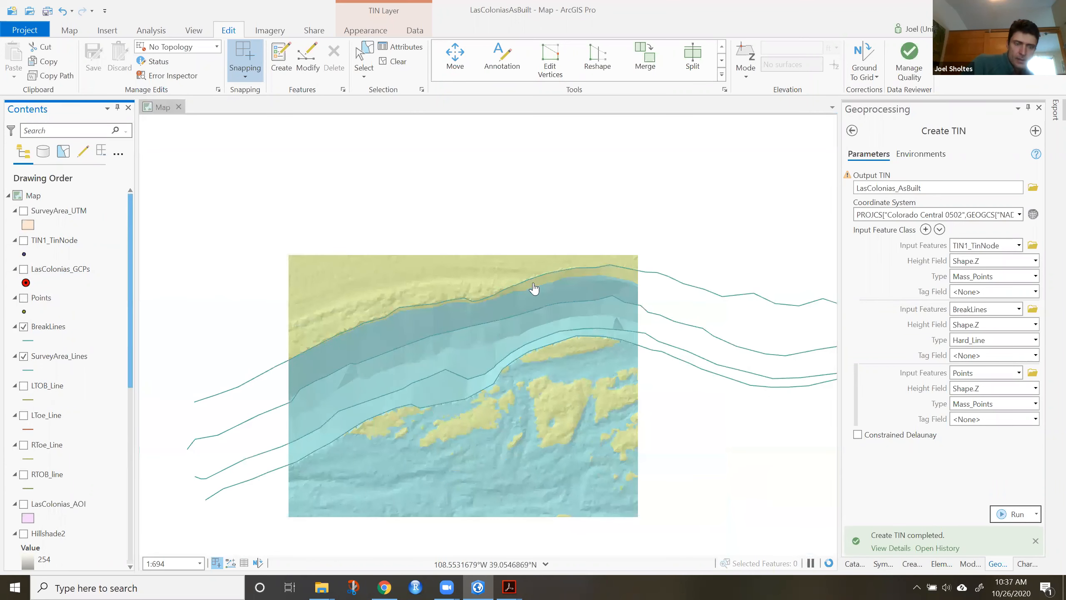
left_click_drag(512, 546, 620, 423)
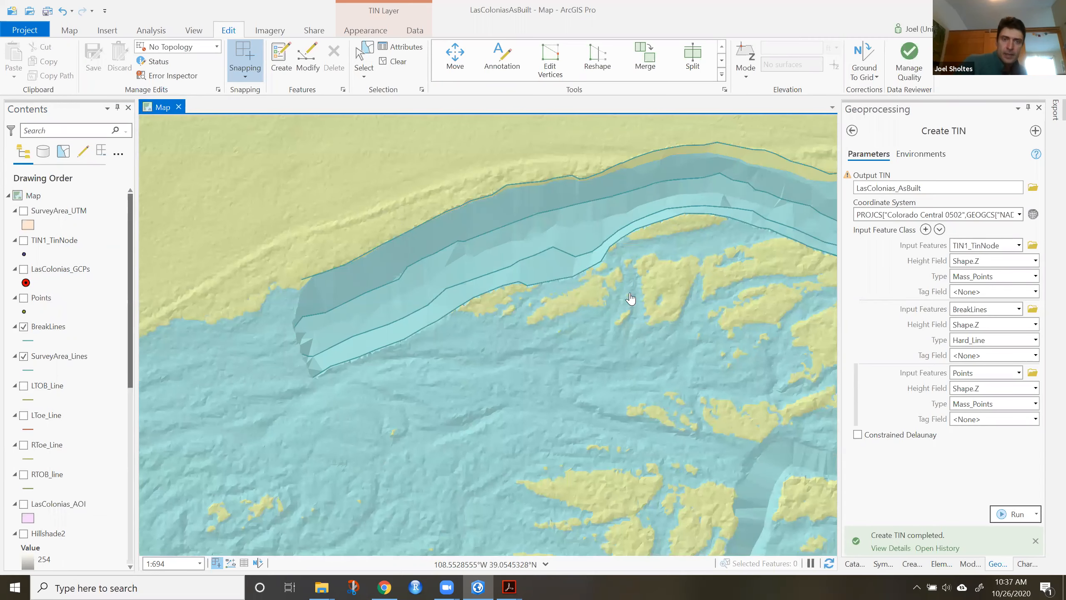
left_click_drag(692, 231, 438, 273)
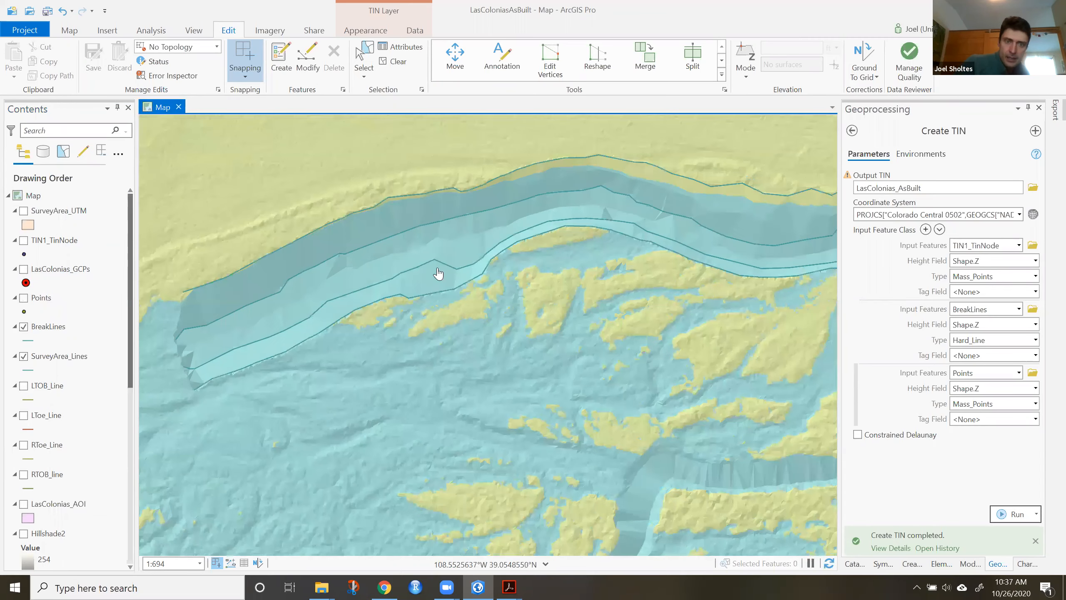
left_click_drag(637, 309, 257, 266)
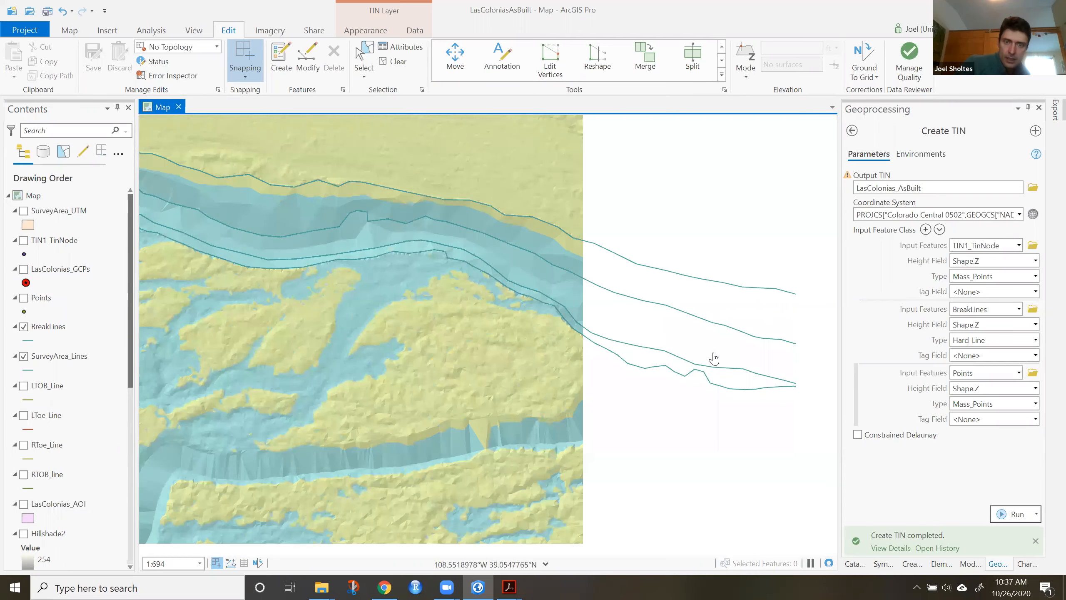
left_click_drag(714, 358, 533, 320)
scroll(654, 368, "up", 4)
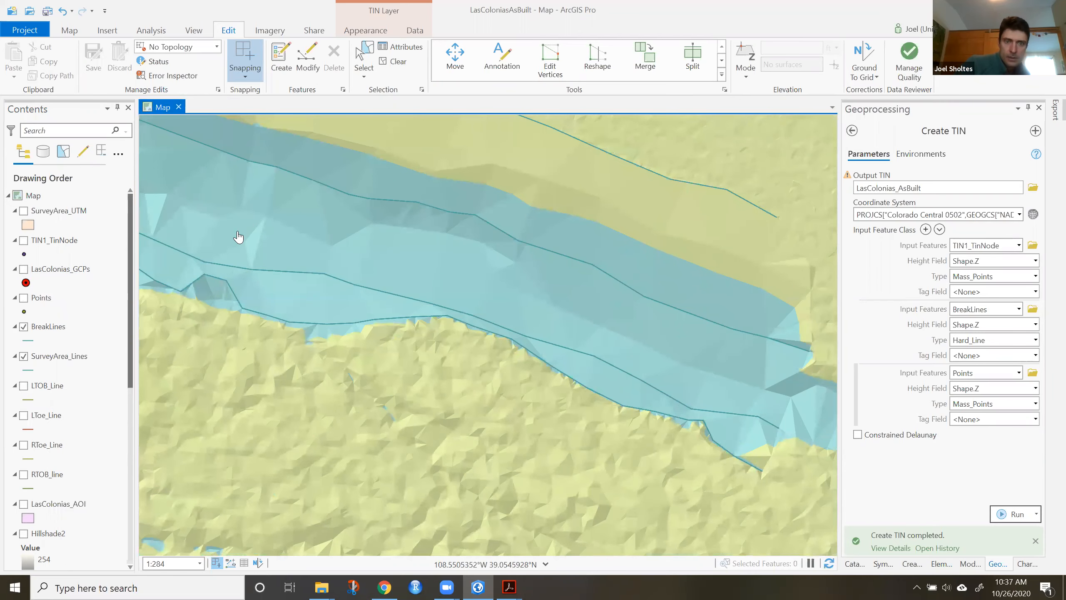
left_click_drag(370, 260, 640, 353)
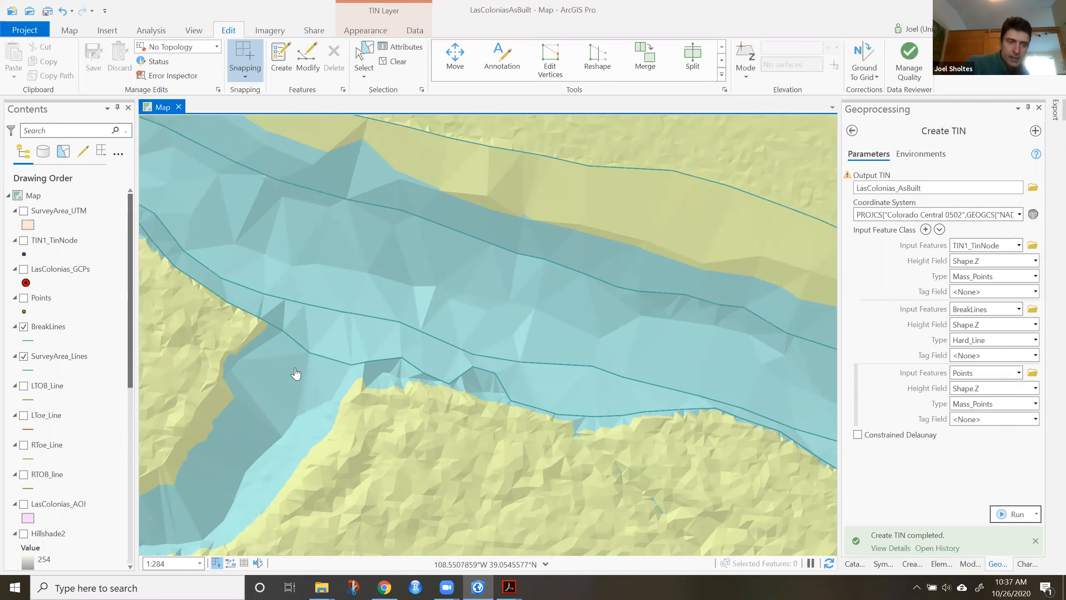
left_click_drag(295, 374, 459, 250)
left_click_drag(425, 327, 404, 421)
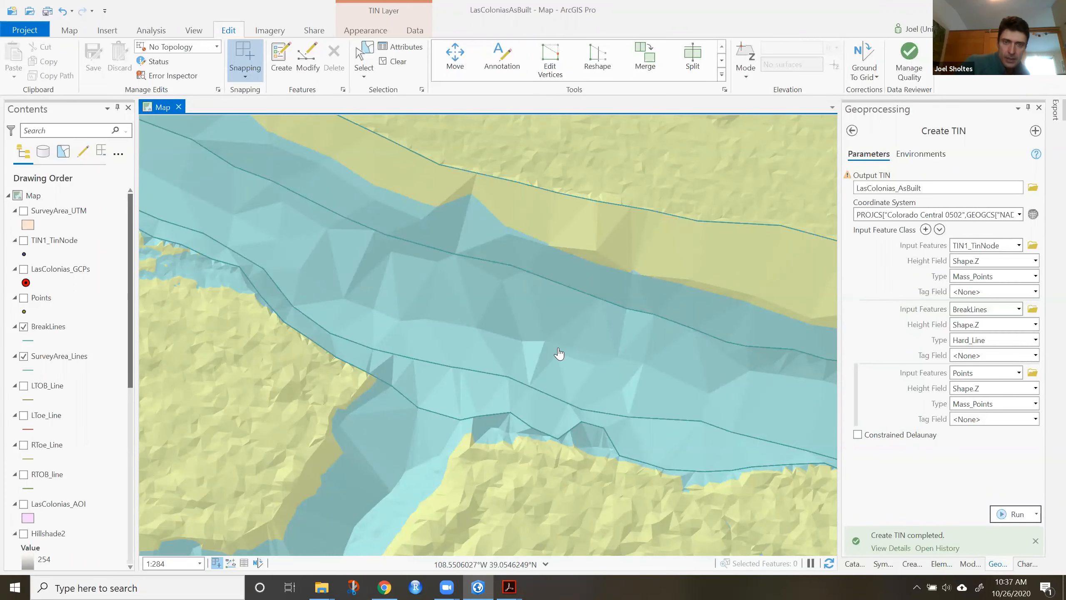
scroll(604, 304, "down", 2)
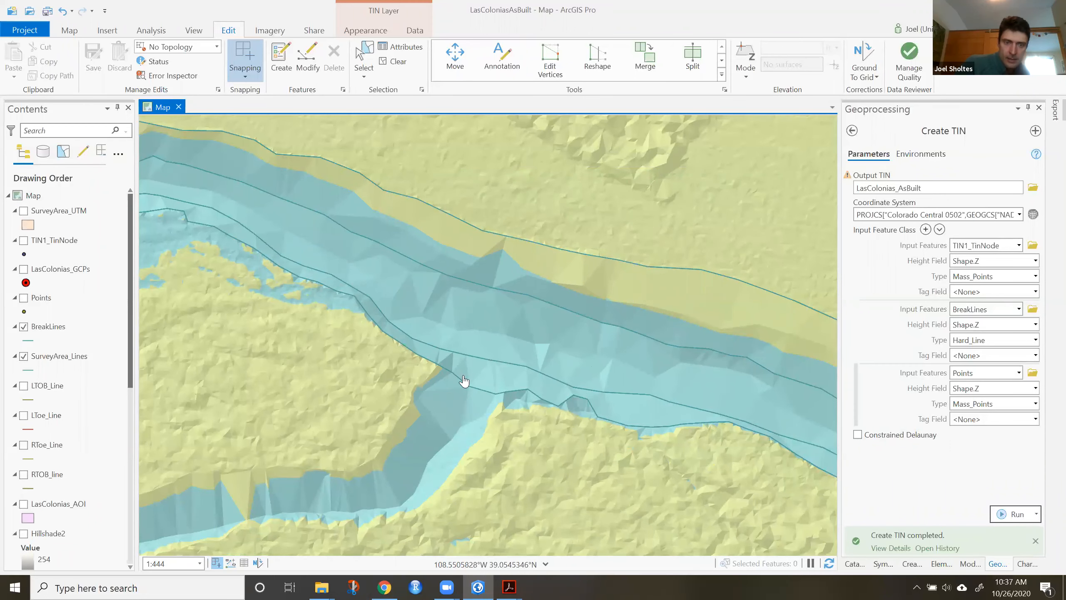
left_click_drag(416, 320, 670, 424)
left_click_drag(350, 288, 605, 327)
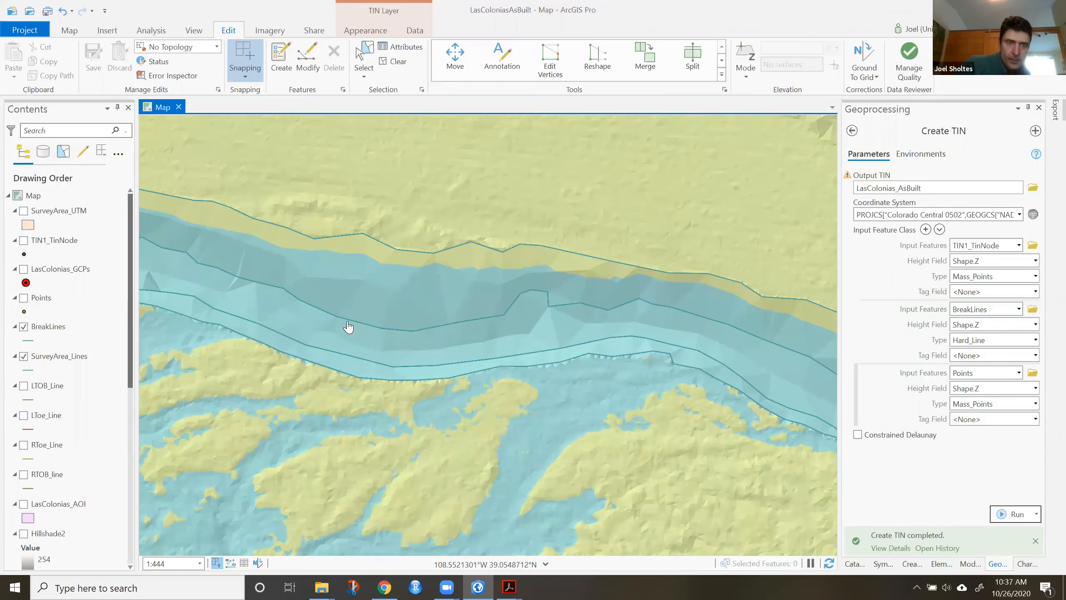
left_click_drag(333, 314, 604, 381)
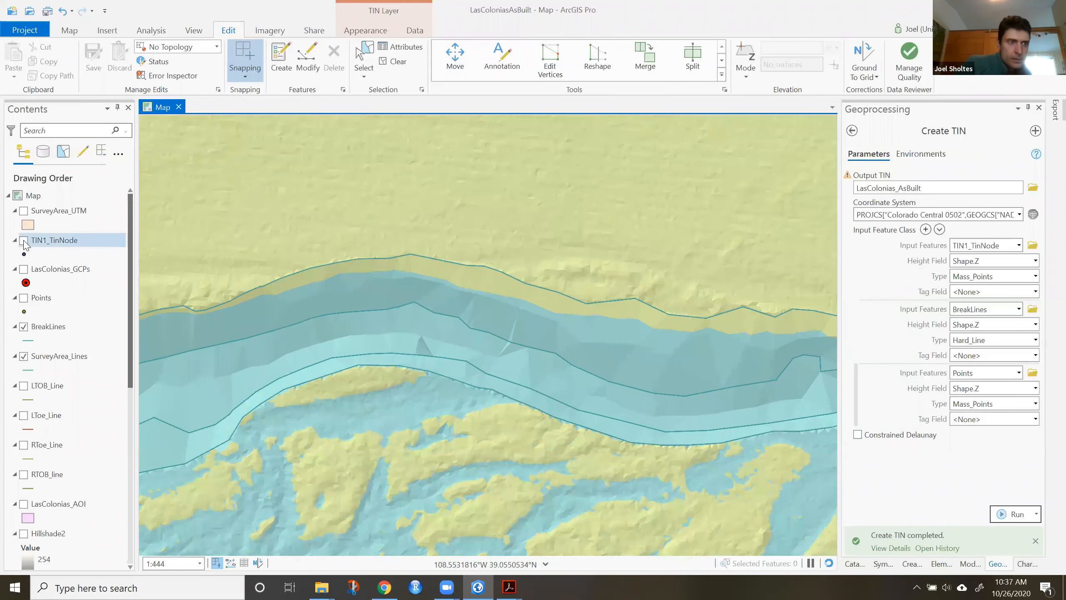
Show the Points layer and examine how the labelled toe, cb, rock and pc bank points shape the TIN facets.
left_click(24, 298)
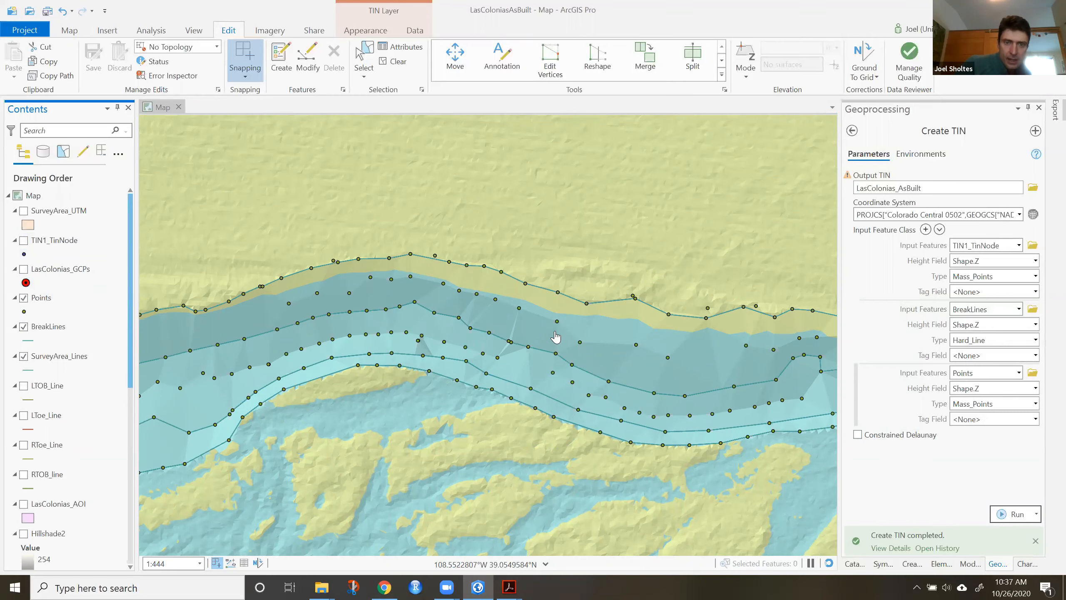
scroll(553, 338, "up", 4)
left_click_drag(674, 321, 681, 402)
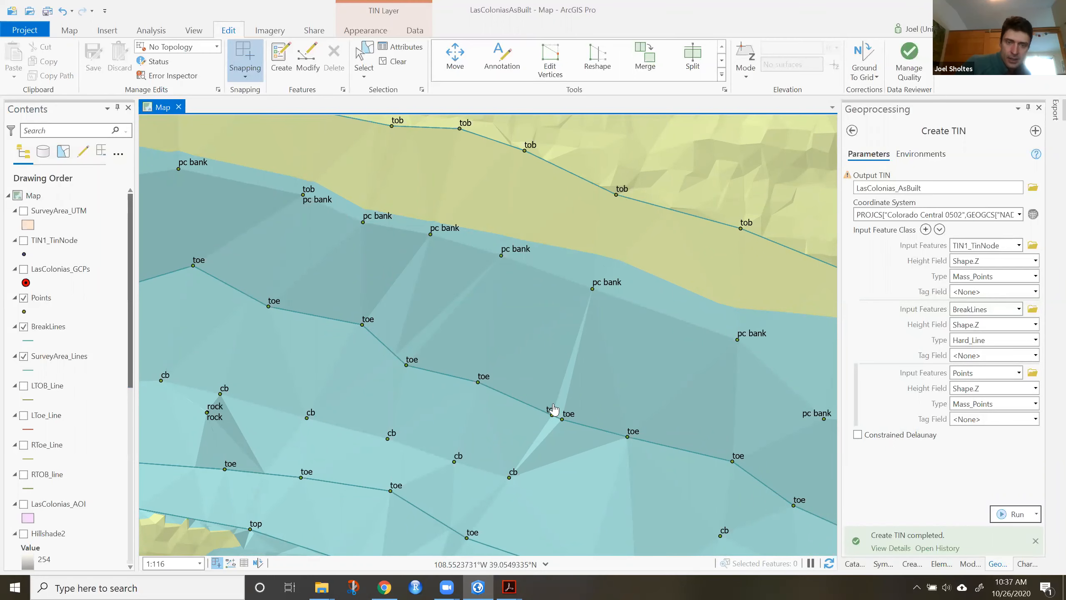
left_click_drag(595, 334, 918, 233)
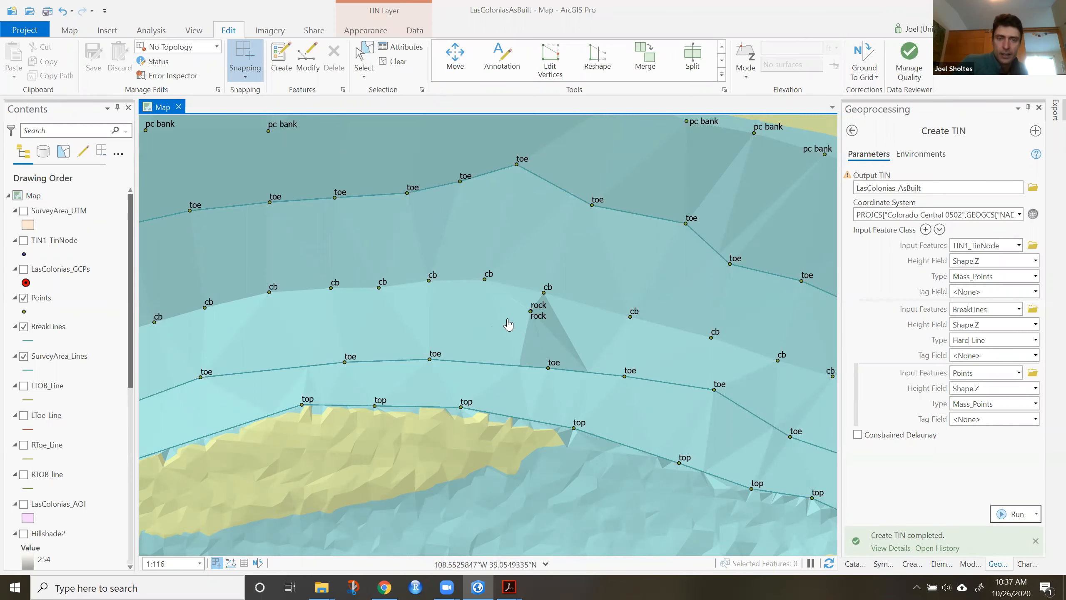
left_click_drag(432, 316, 840, 338)
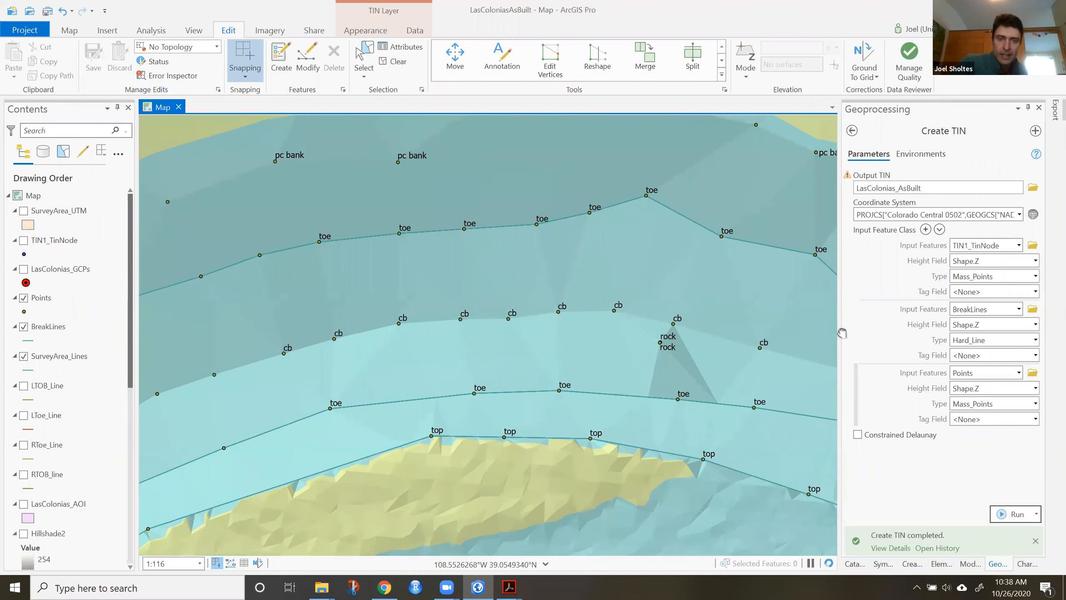
scroll(523, 269, "down", 3)
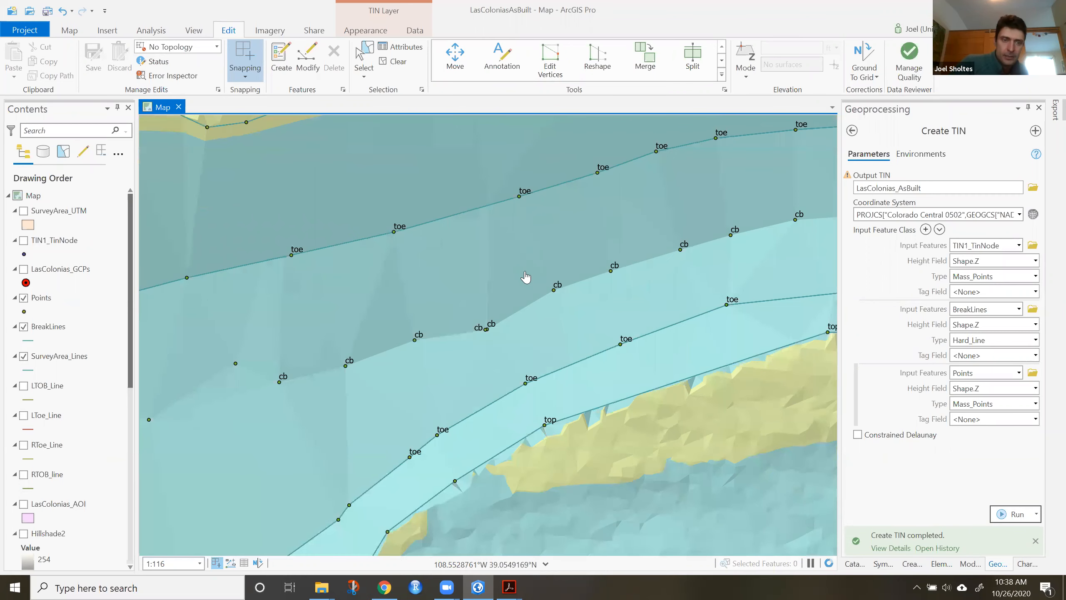
left_click_drag(465, 360, 472, 358)
left_click_drag(252, 413, 460, 364)
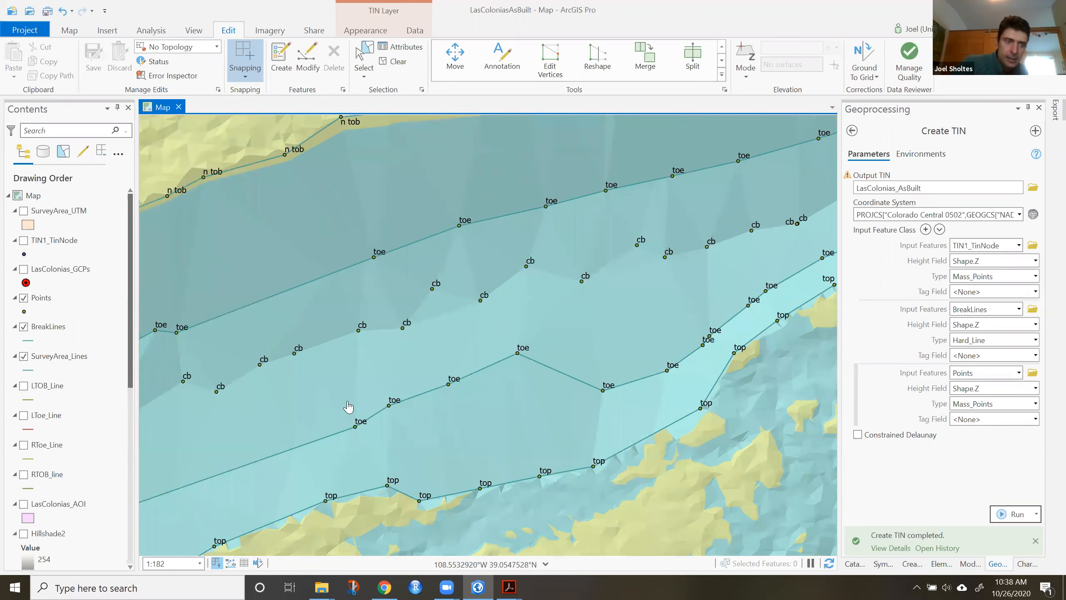
scroll(368, 391, "down", 2)
scroll(369, 390, "down", 5)
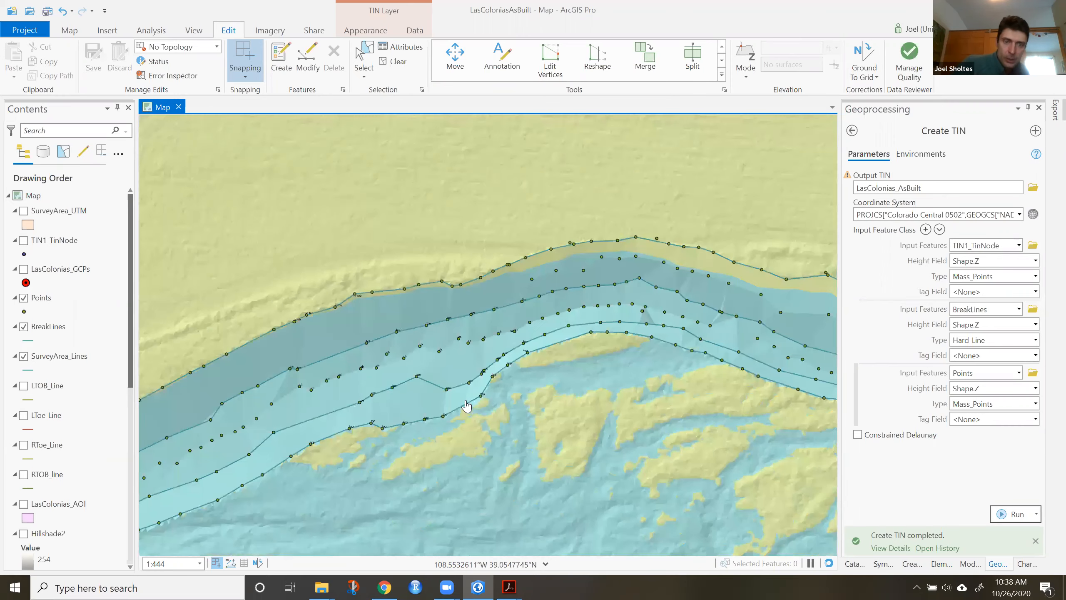
Inspect the transition from surveyed channel to LiDAR surface at the reach's eastern end and around the neighbouring islands.
left_click_drag(514, 421, 251, 278)
left_click_drag(705, 391, 543, 363)
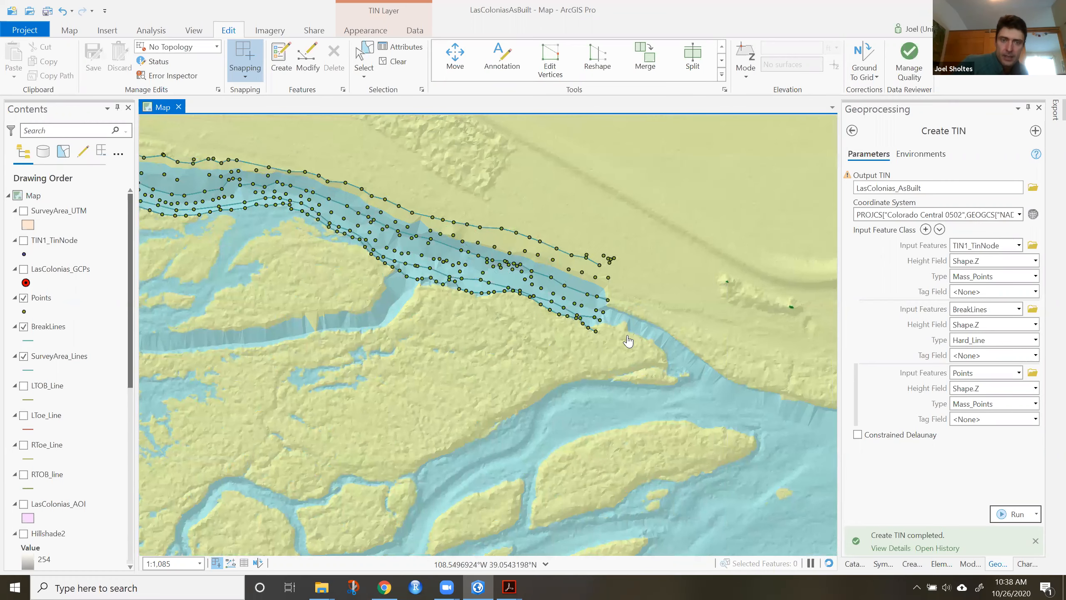
scroll(629, 341, "up", 6)
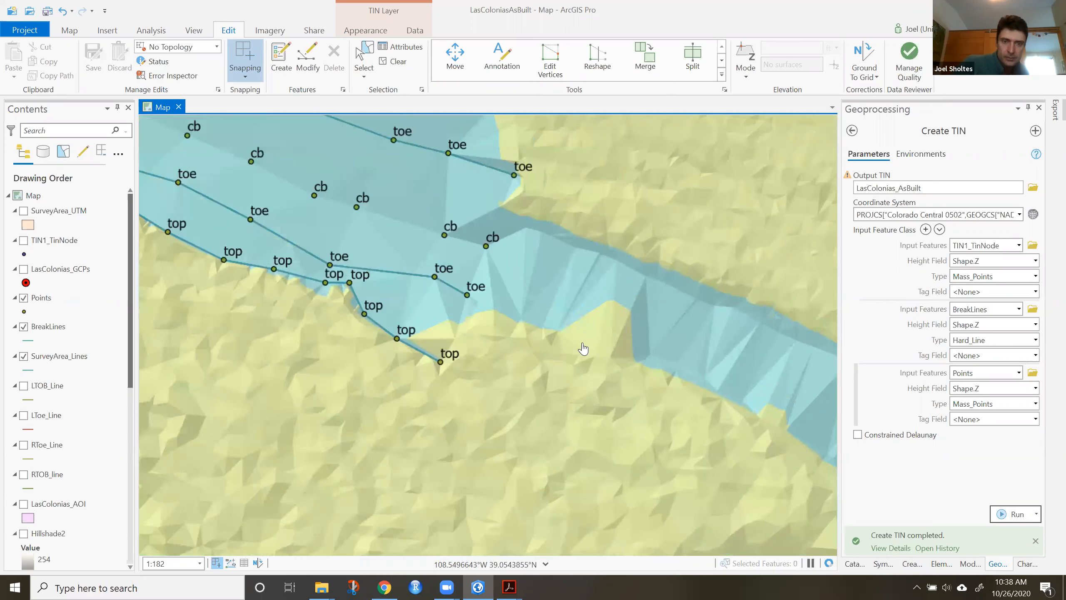
scroll(583, 348, "down", 6)
left_click_drag(465, 379, 512, 336)
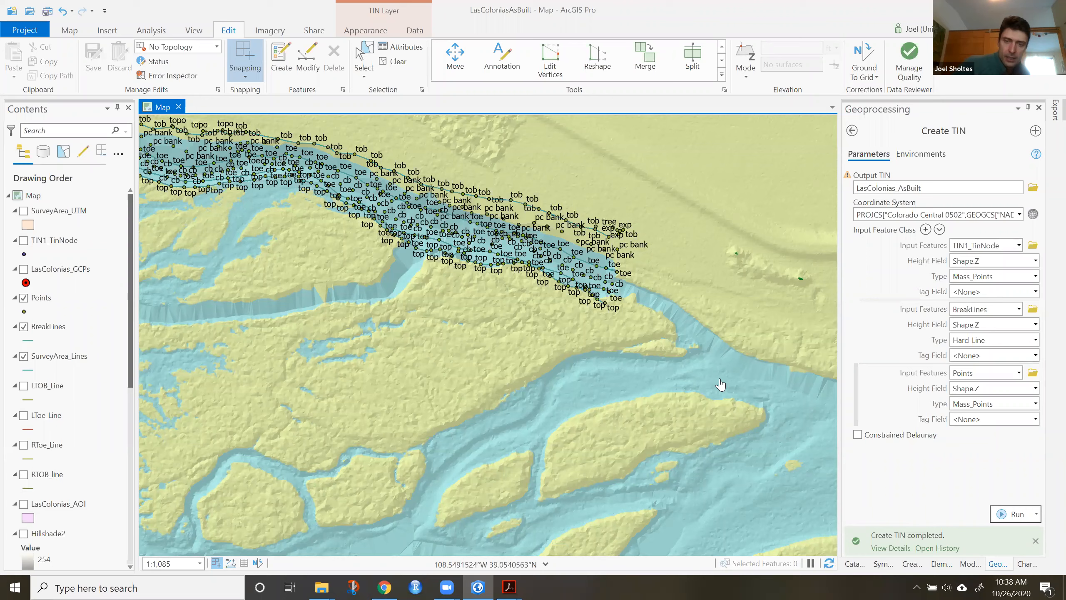
left_click_drag(766, 507, 625, 290)
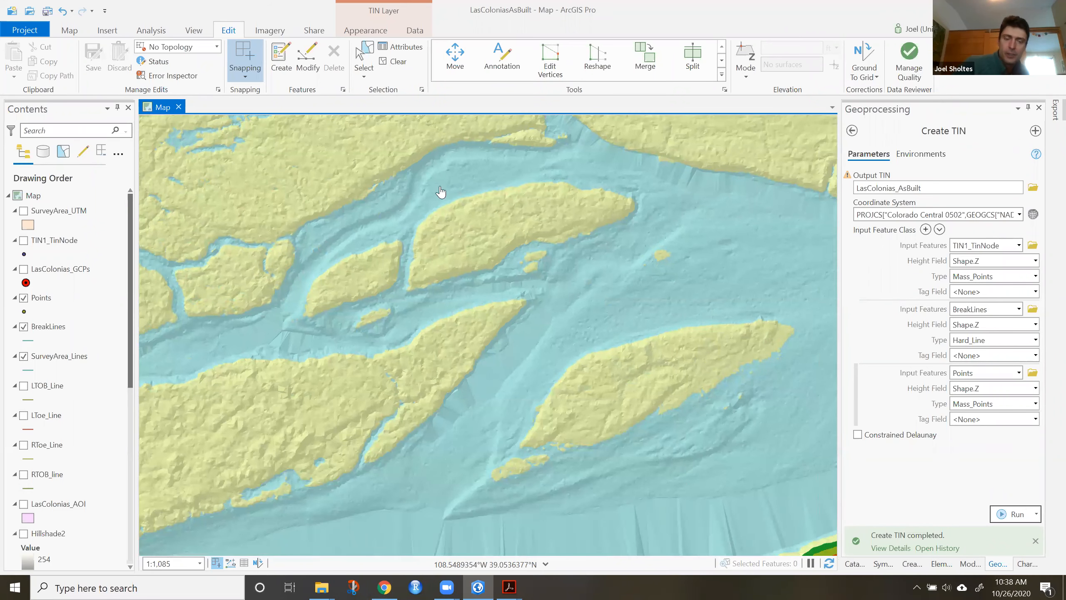
left_click_drag(439, 189, 565, 370)
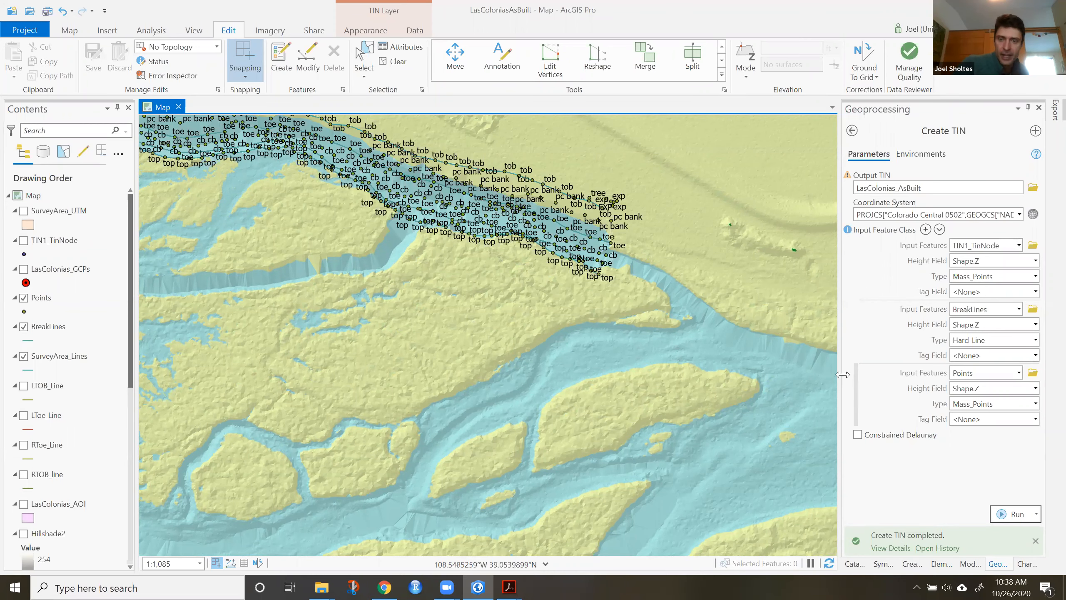
Return to the western end of the surveyed reach and hide the Points layer.
left_click_drag(383, 286, 622, 287)
left_click_drag(322, 371, 554, 315)
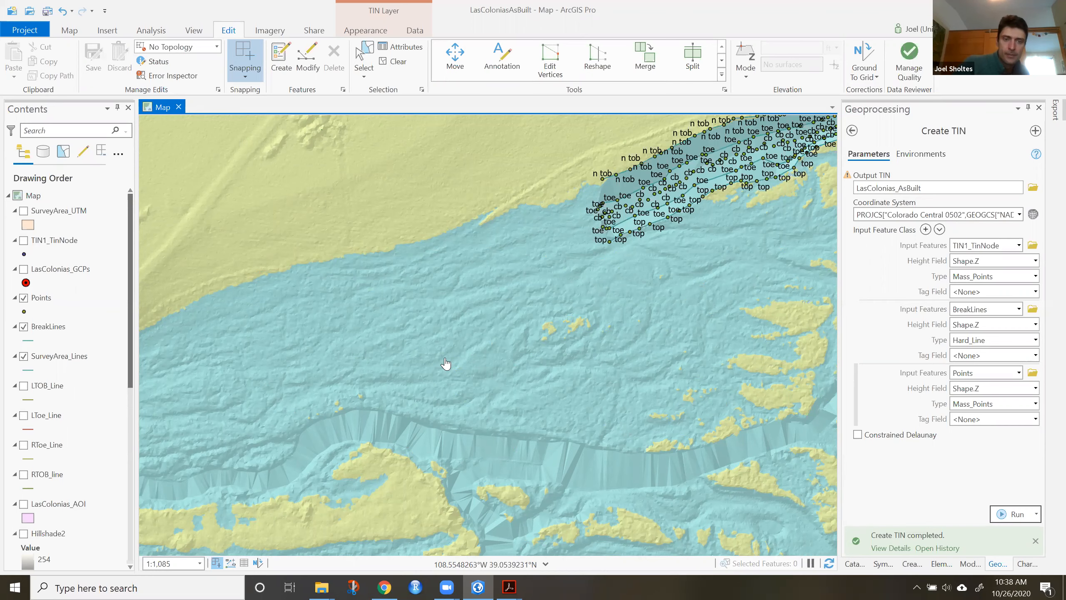
scroll(440, 362, "down", 2)
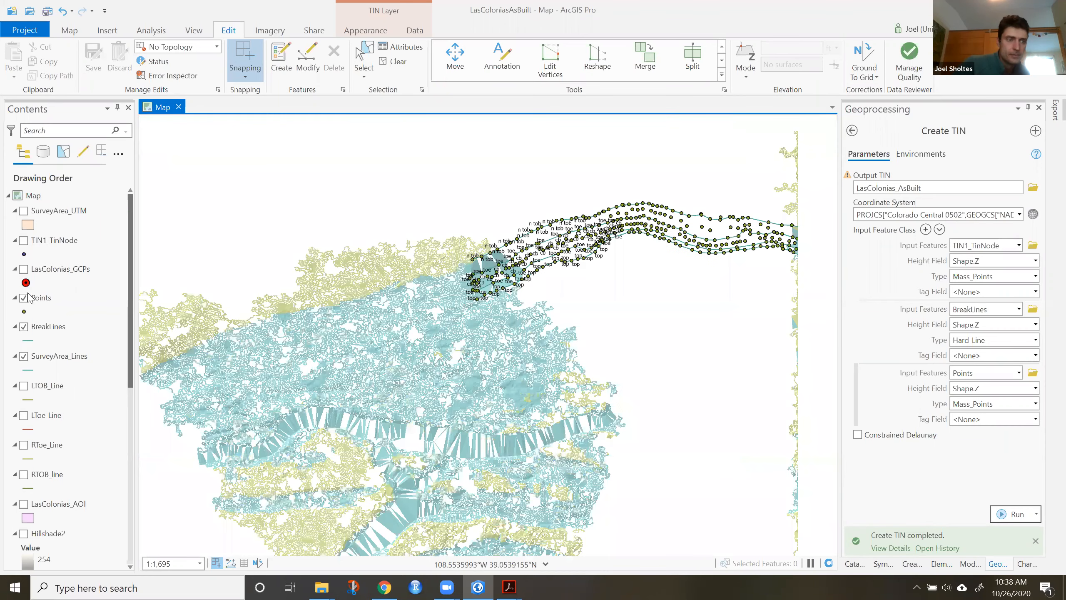
left_click(25, 297)
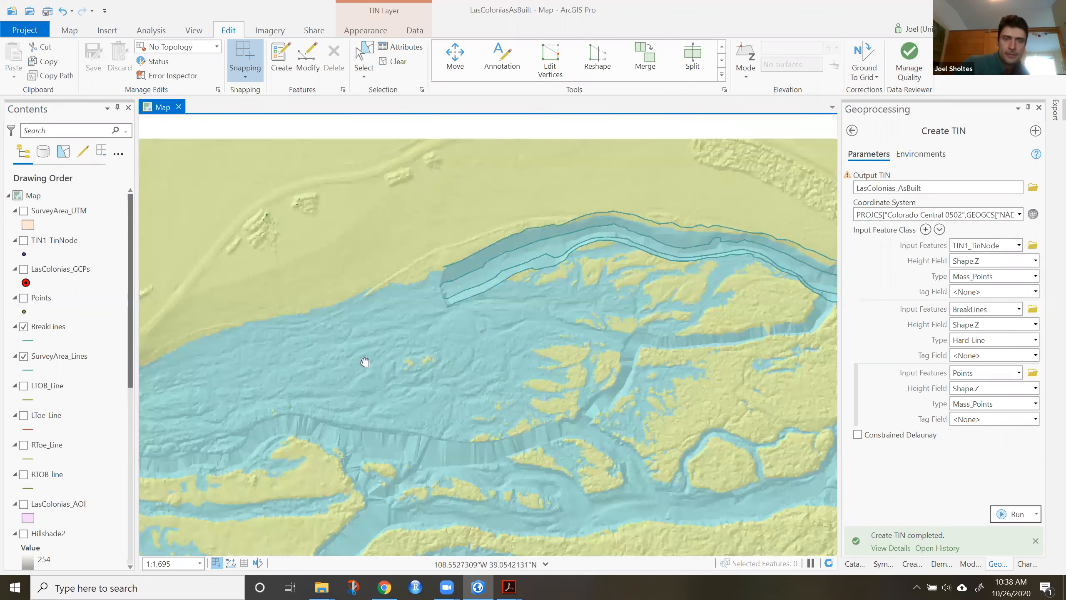
Find the TIN To Raster tool in the geoprocessing toolboxes and open it.
left_click_drag(364, 361, 385, 366)
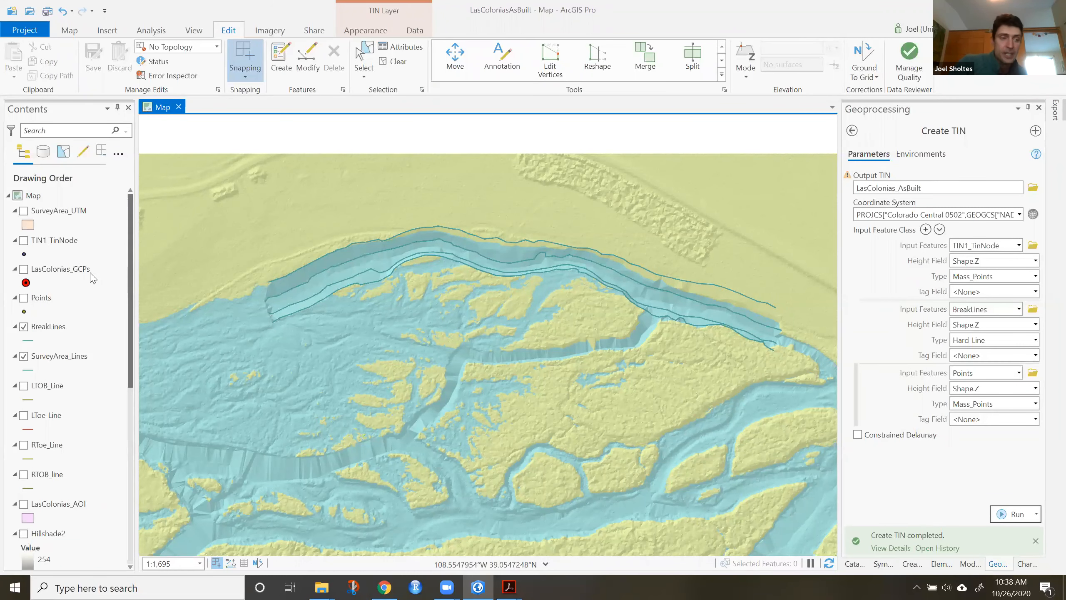
scroll(41, 455, "down", 5)
scroll(41, 455, "down", 2)
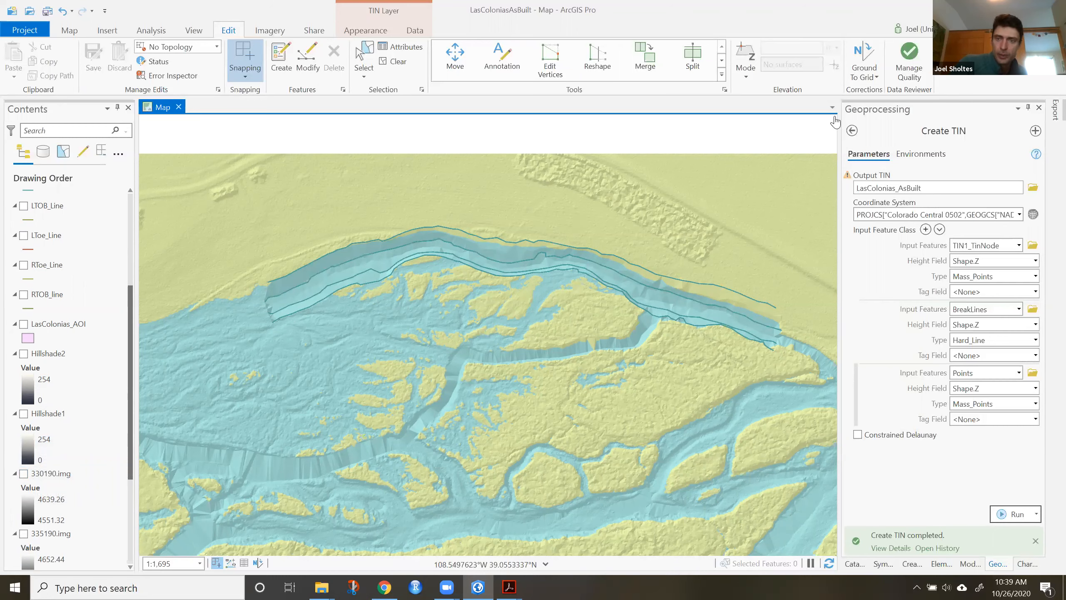
left_click(851, 131)
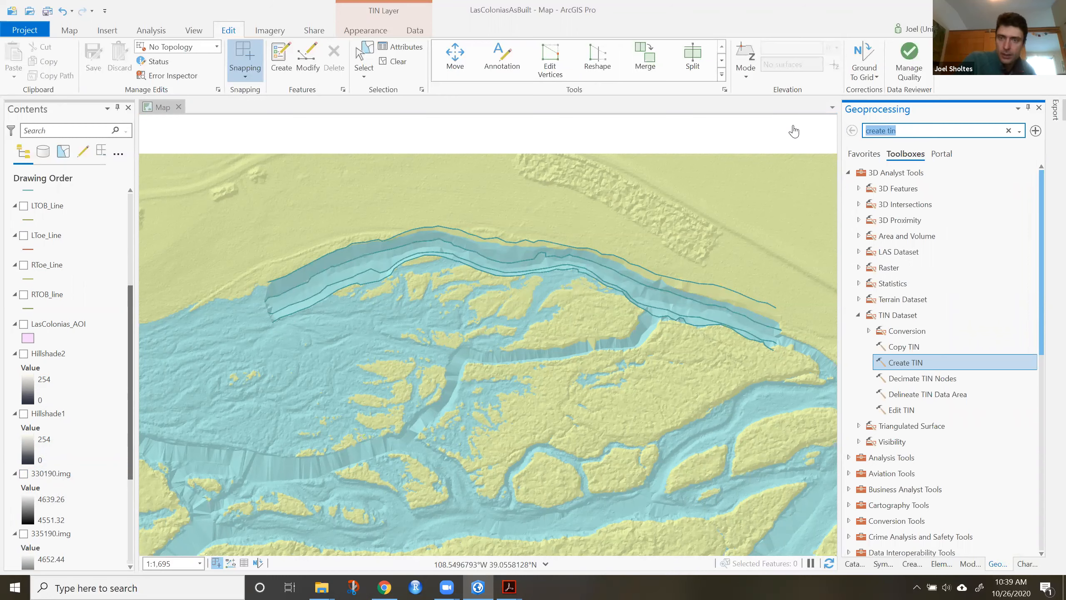
type("tin to raster")
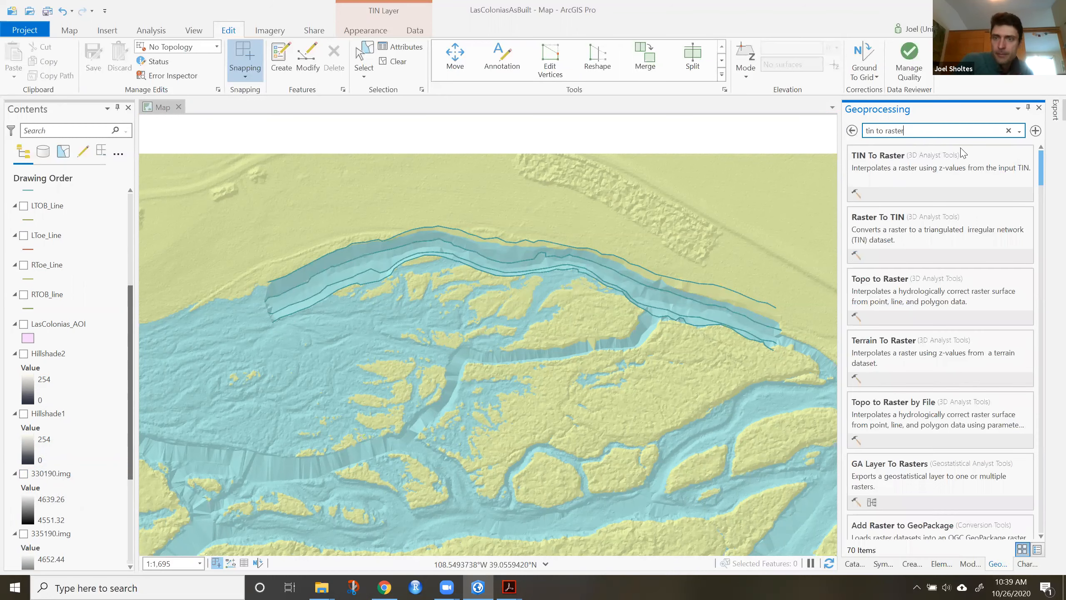
left_click(945, 174)
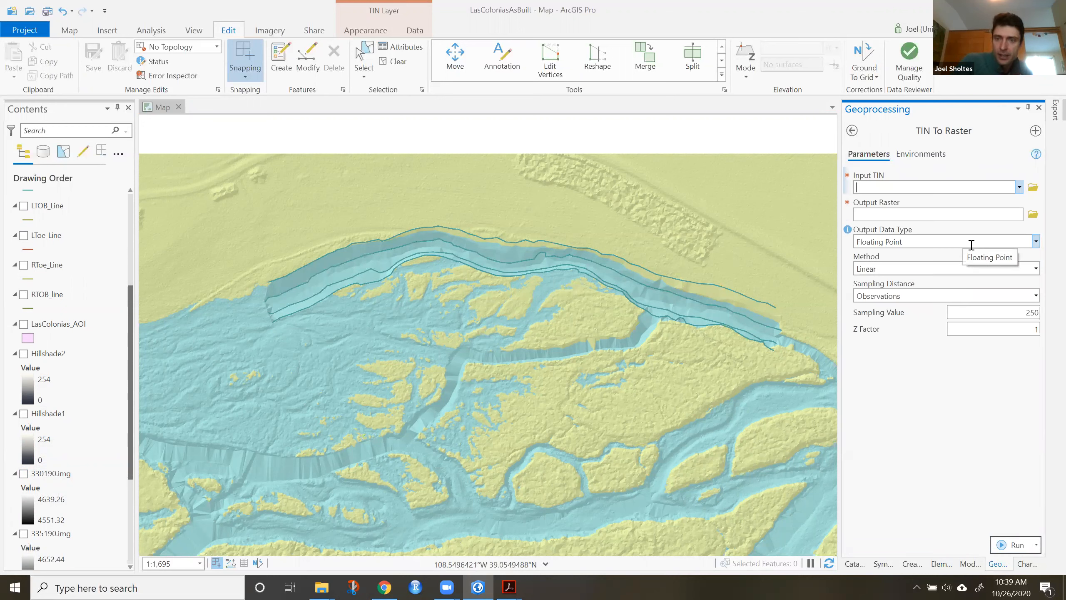
Configure TIN To Raster with the Linear method, Cell Size sampling distance and a sampling value of 1.
left_click(1036, 269)
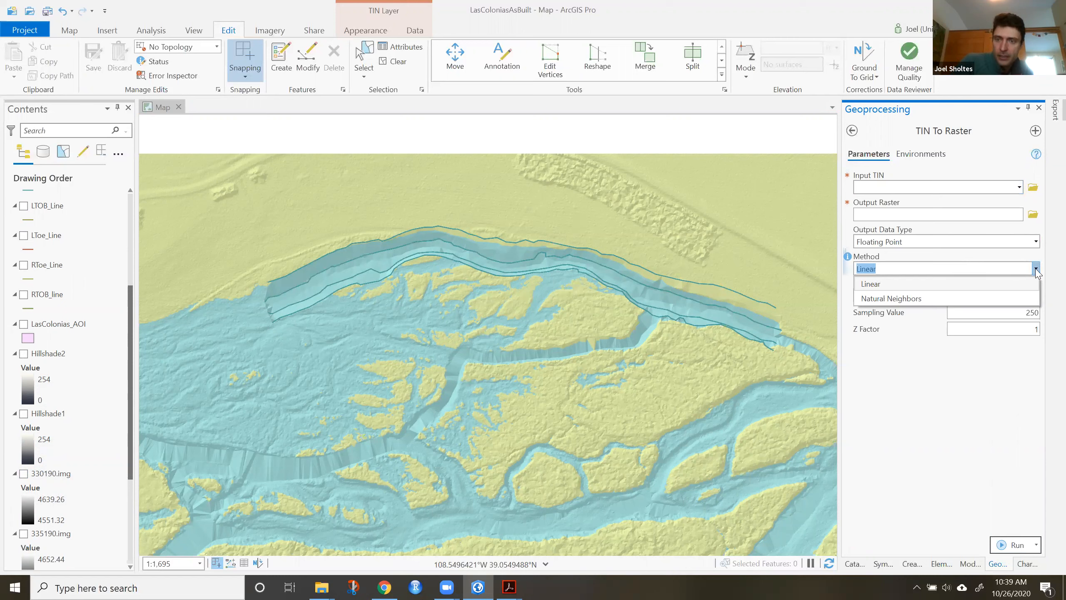
left_click(1009, 281)
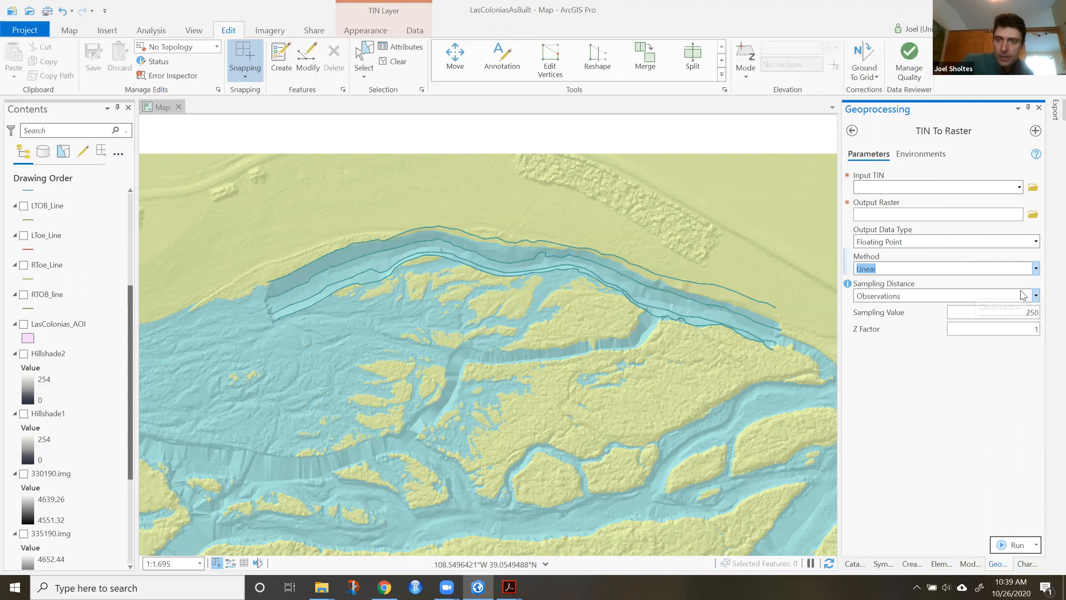
left_click(1036, 295)
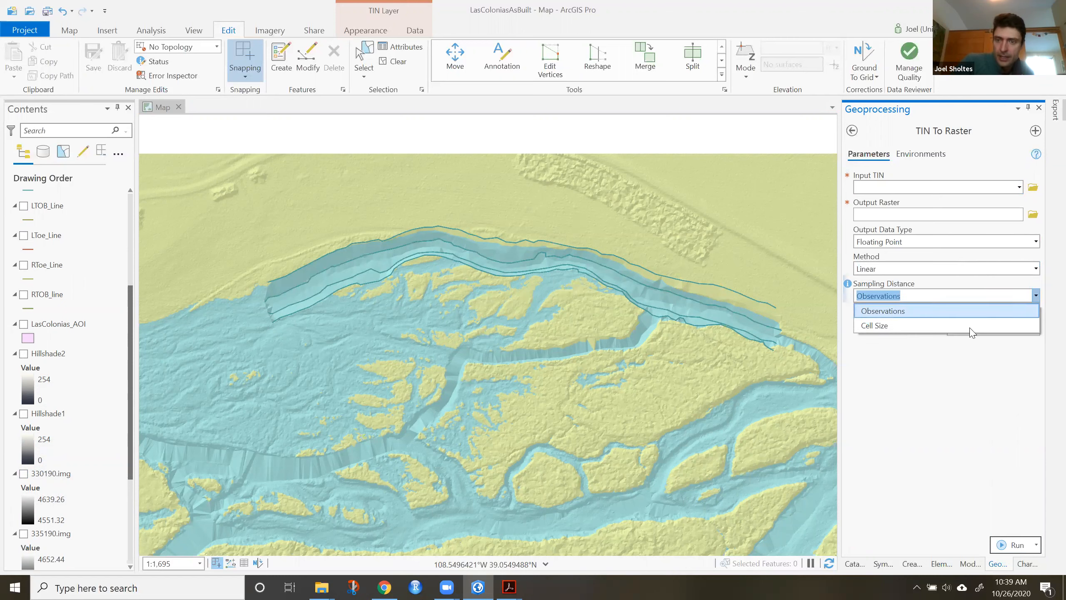
left_click(1000, 325)
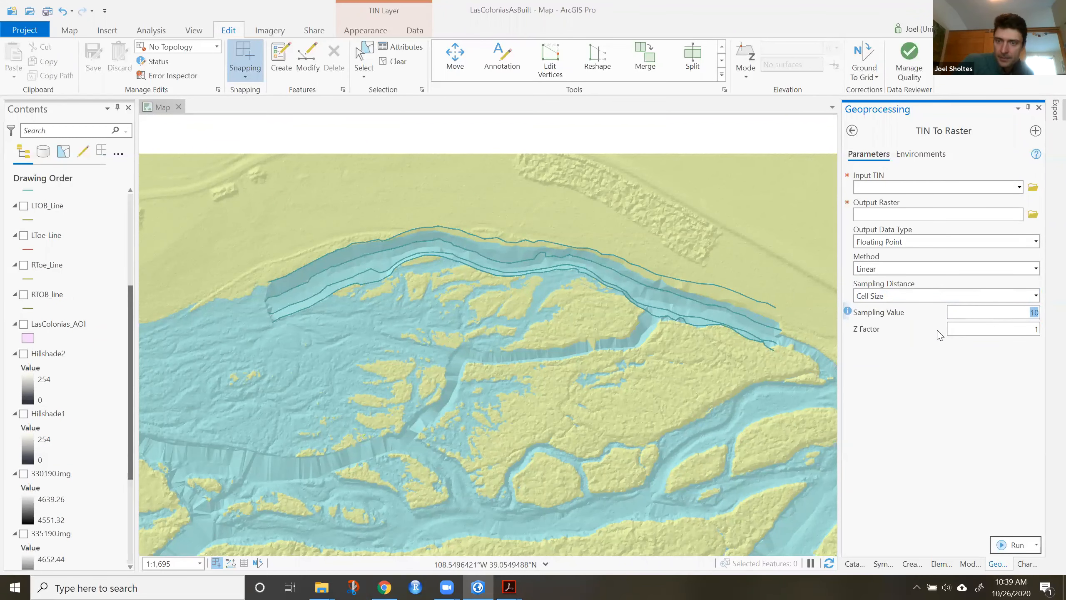
type("1")
Switch to Acrobat to check the Create TIN instructions in GPS Survey to Surface.pdf, and return to the ArcGIS Pro map.
left_click(509, 587)
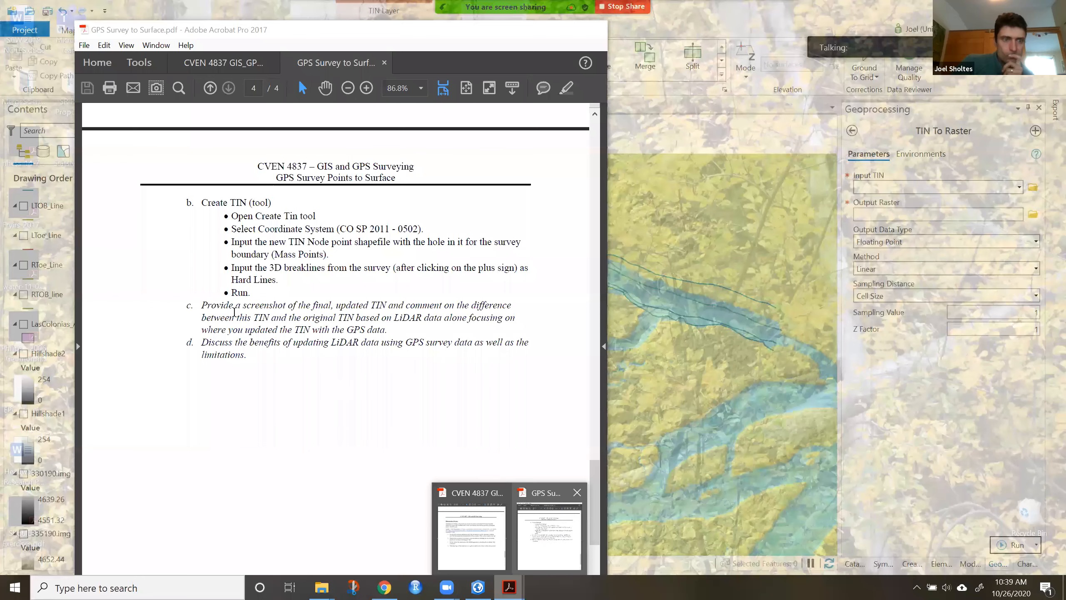
left_click(546, 523)
left_click(535, 29)
Show the Points layer and examine the cluster of exp points on the bank at the surveyed reach's eastern end.
scroll(67, 378, "up", 10)
left_click(24, 298)
scroll(524, 283, "up", 6)
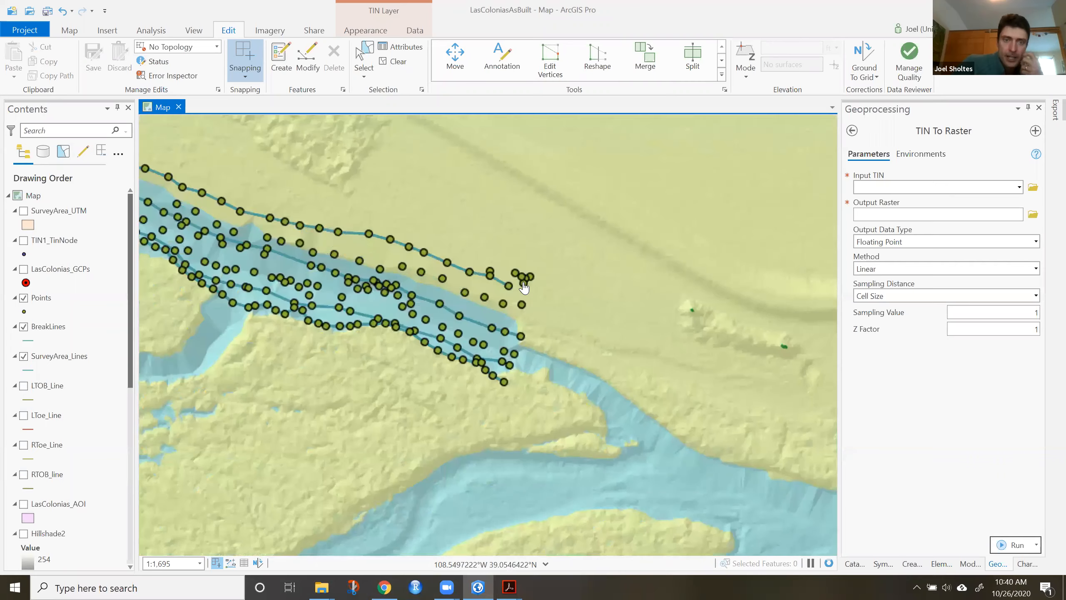
left_click_drag(496, 224, 533, 381)
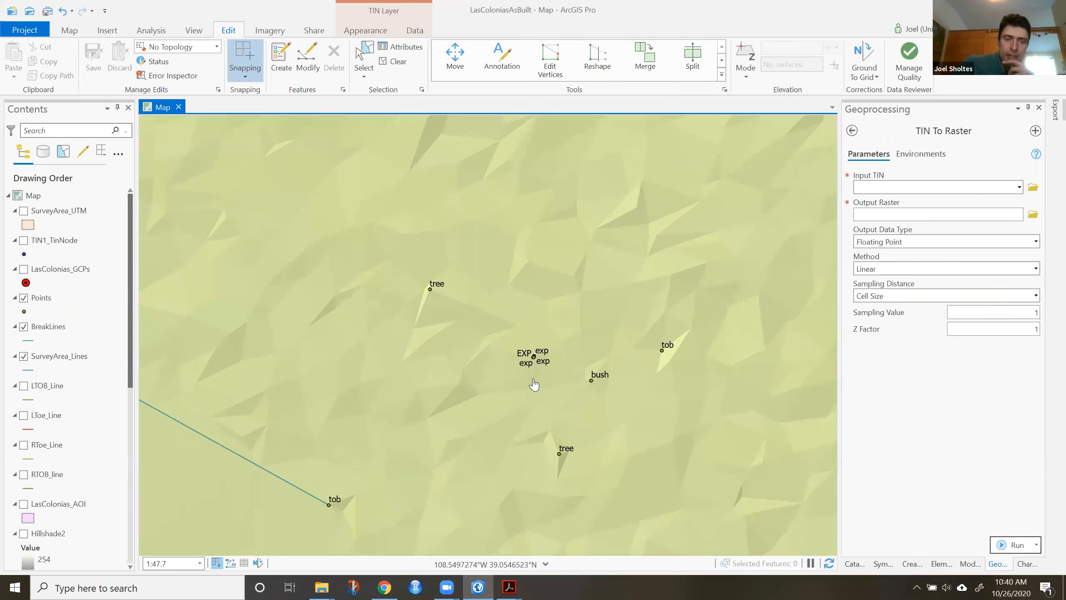
scroll(533, 381, "up", 3)
scroll(532, 320, "down", 4)
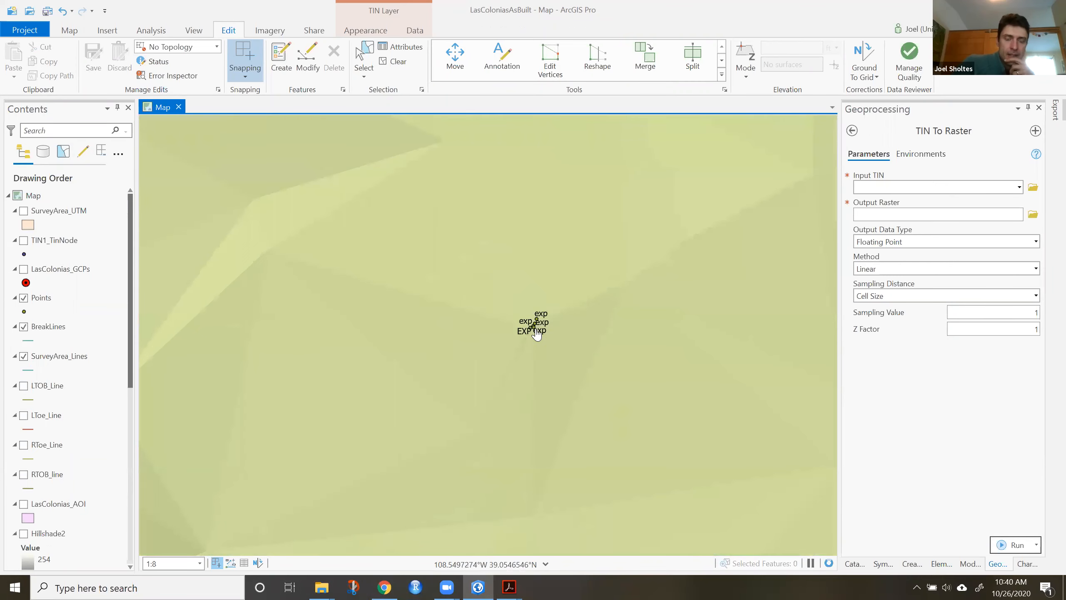